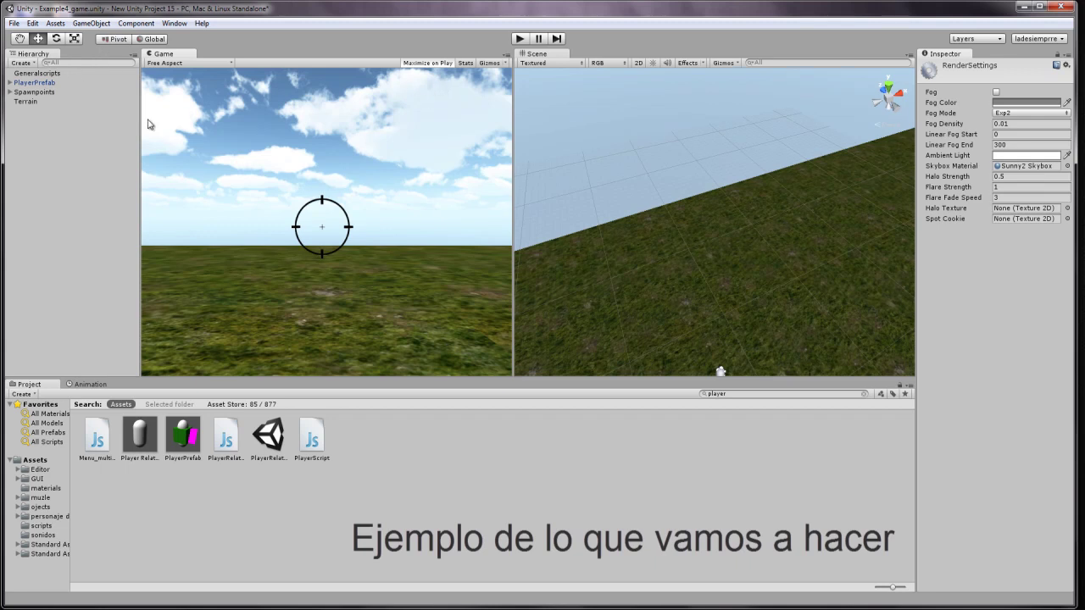
- Inspect Generalscripts, PlayerPrefab and Terrain, then run the example scene in play mode
click(34, 75)
click(36, 84)
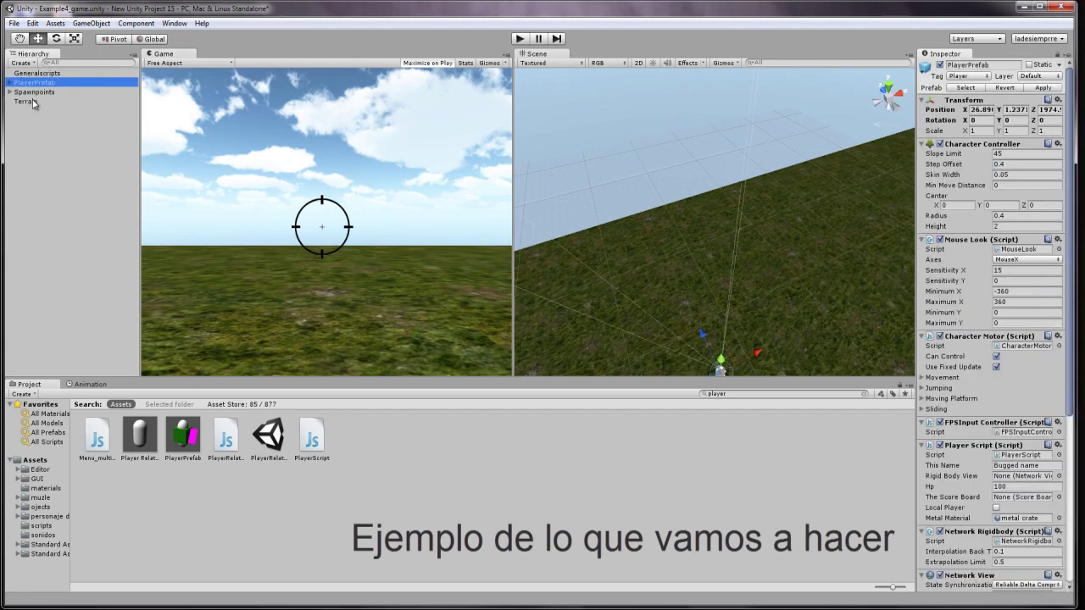
click(36, 102)
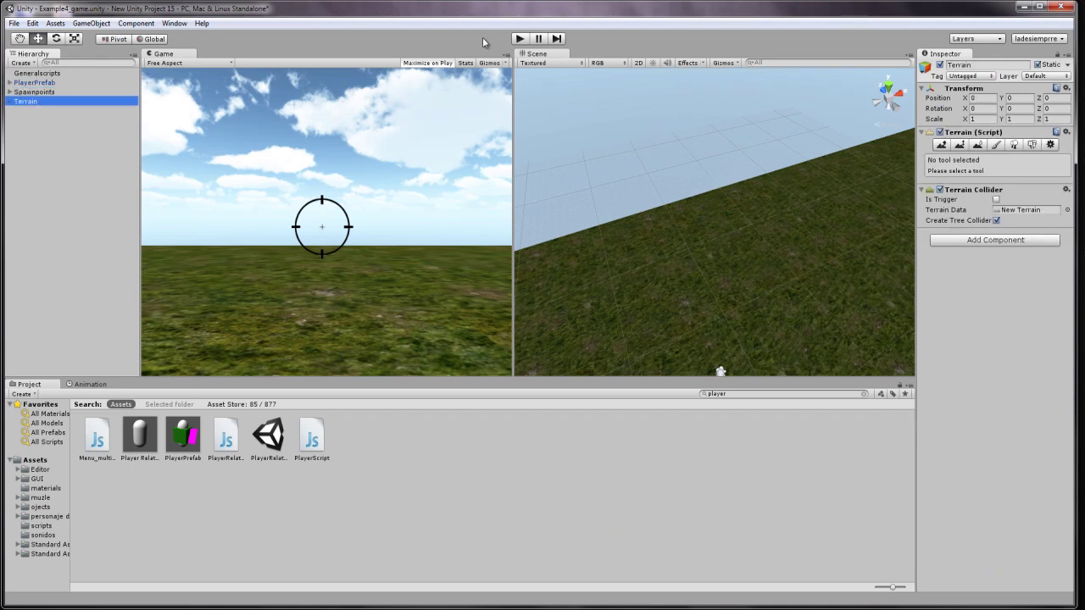
click(525, 40)
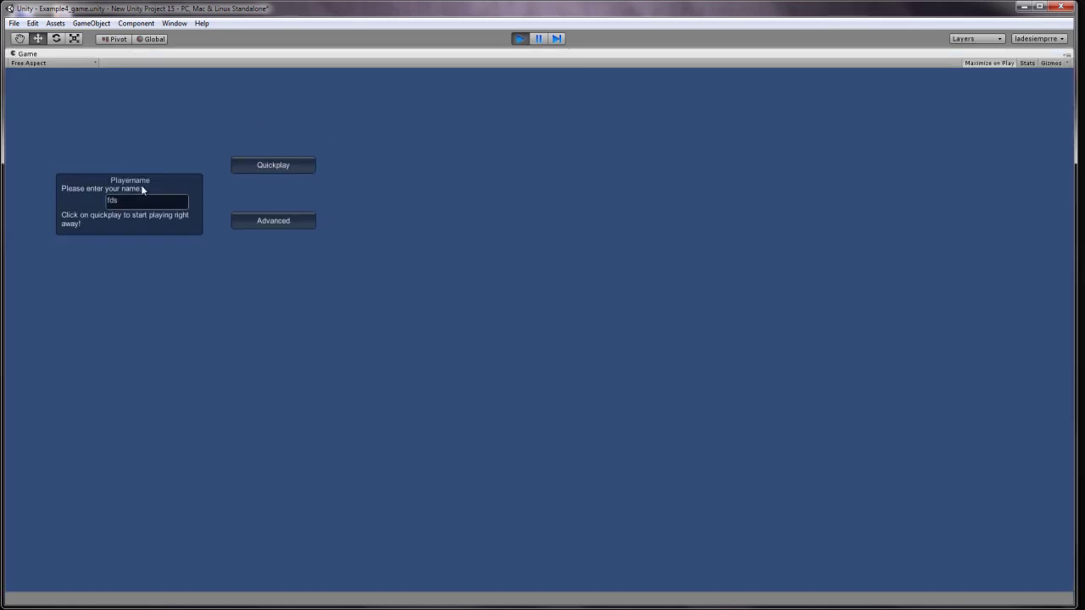
- Enter a player name, review the direct-join IP and port, then host a server
click(140, 200)
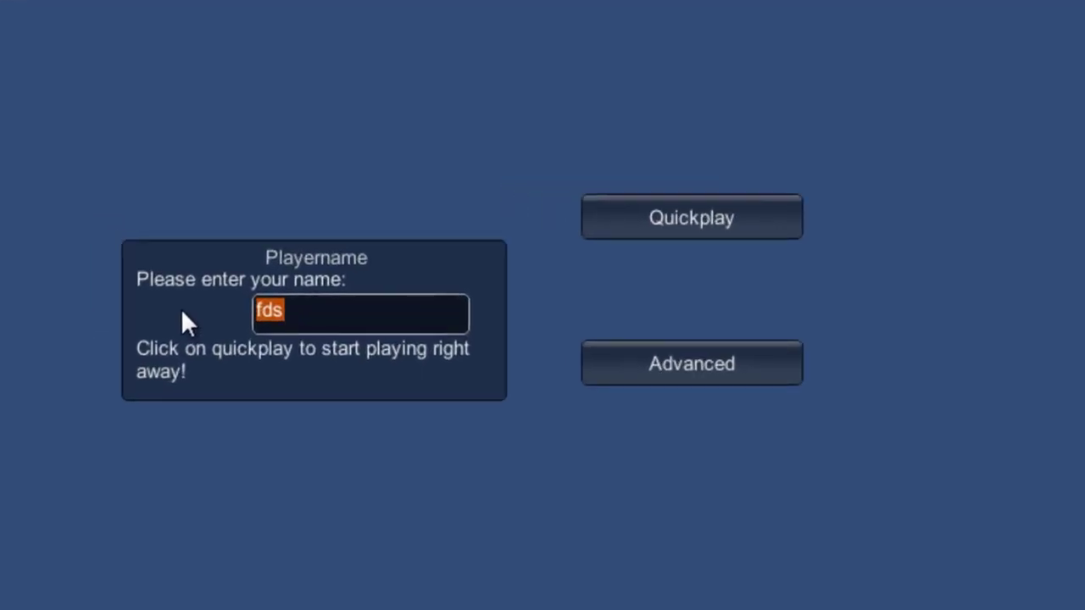
text(nodician)
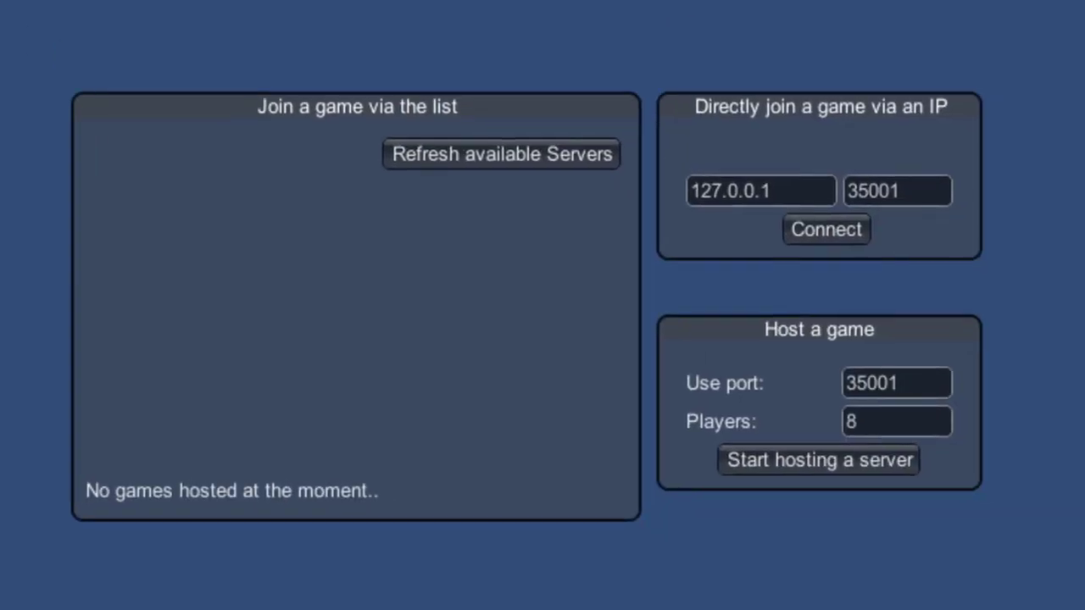
click(815, 181)
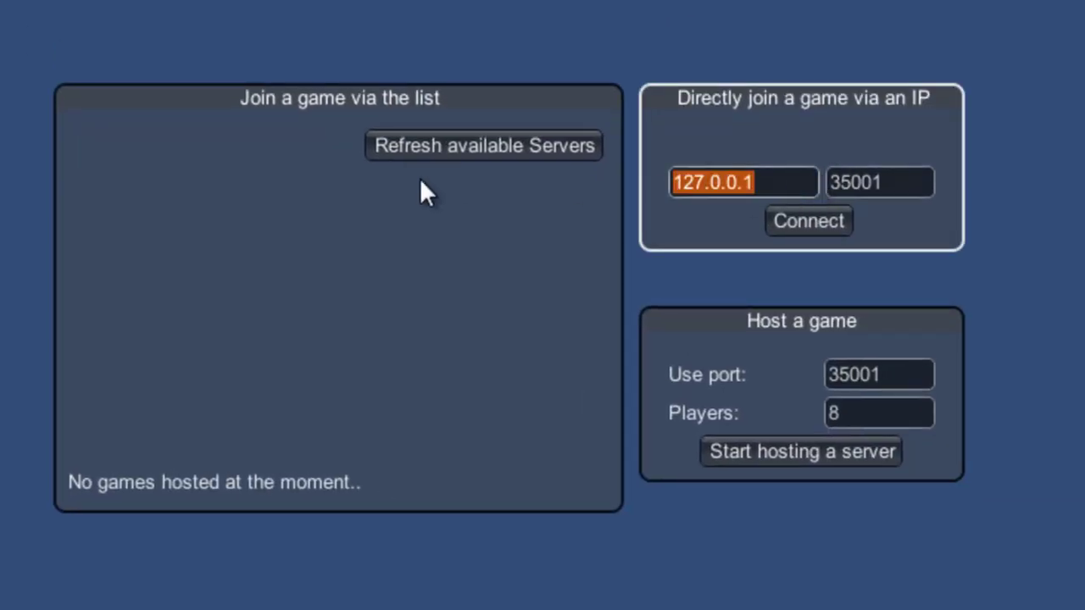
drag(903, 180, 845, 180)
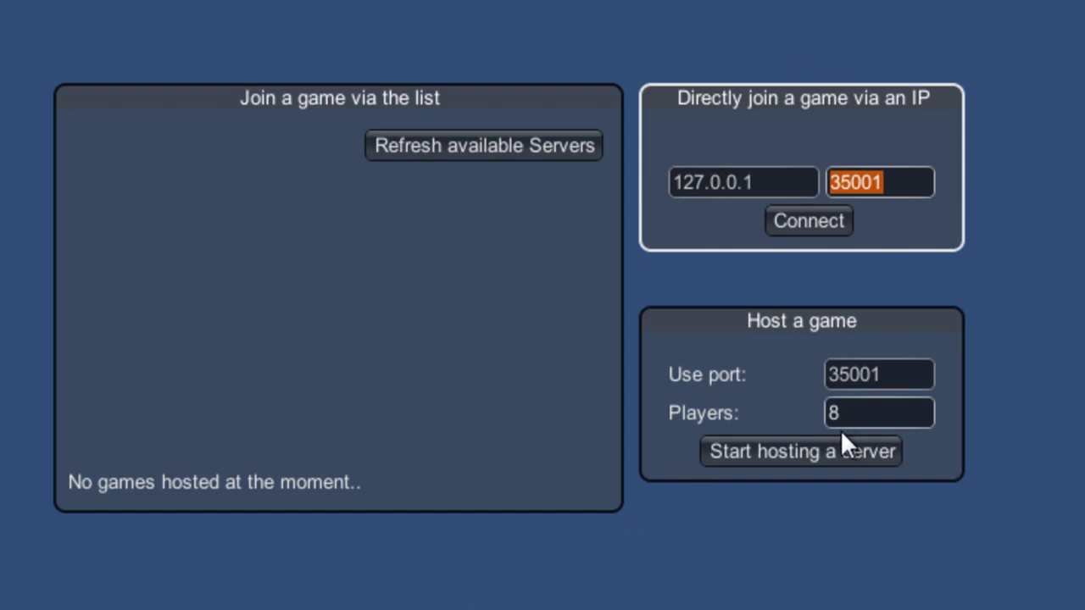
click(533, 202)
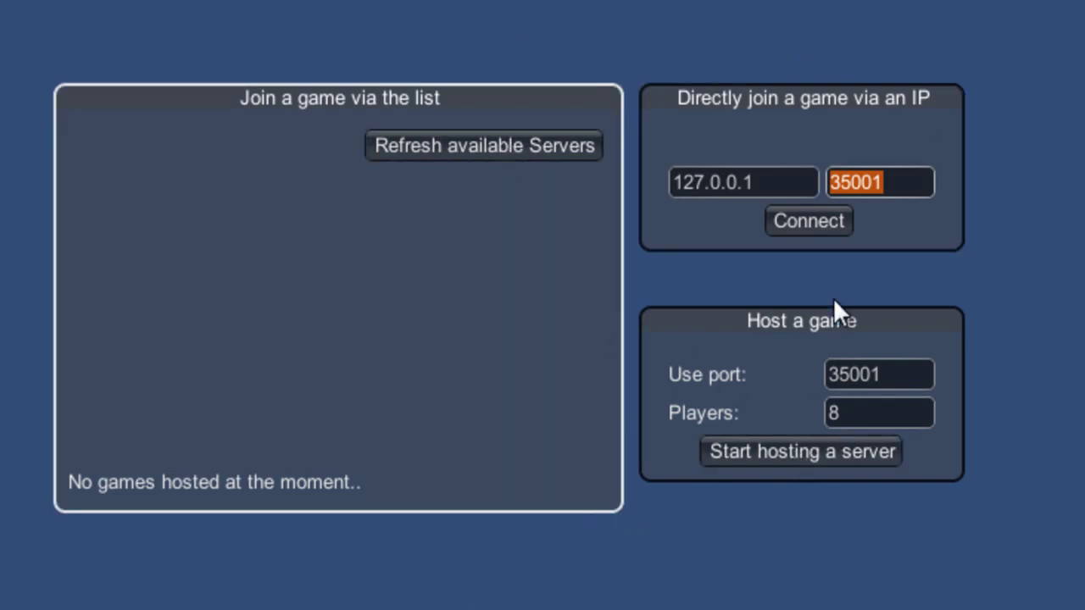
click(789, 454)
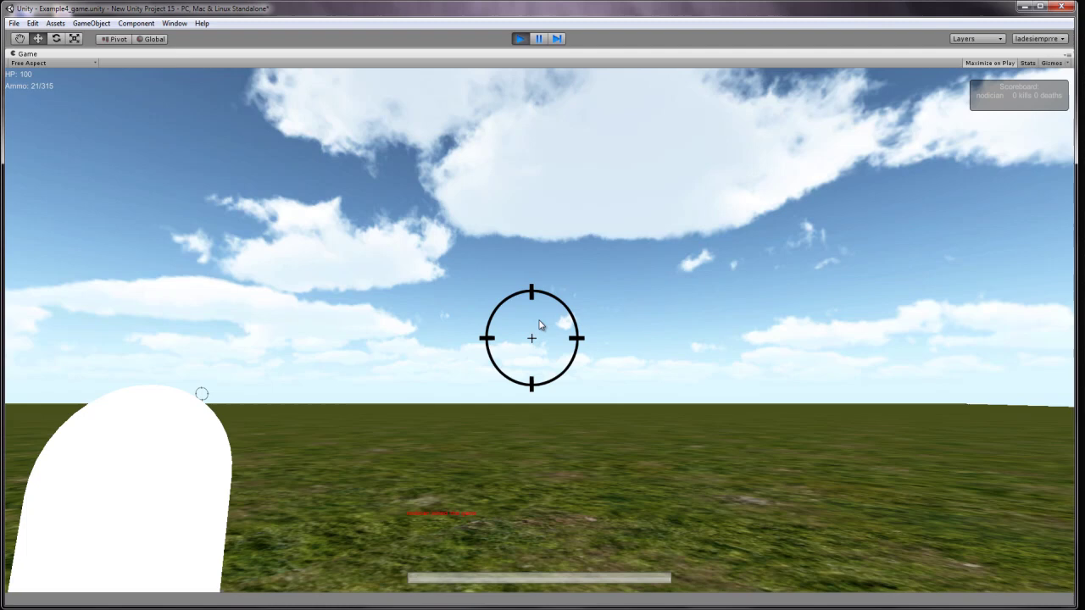
- Walk forward, shoot the white capsule player for a kill, then stop play mode
key(w)
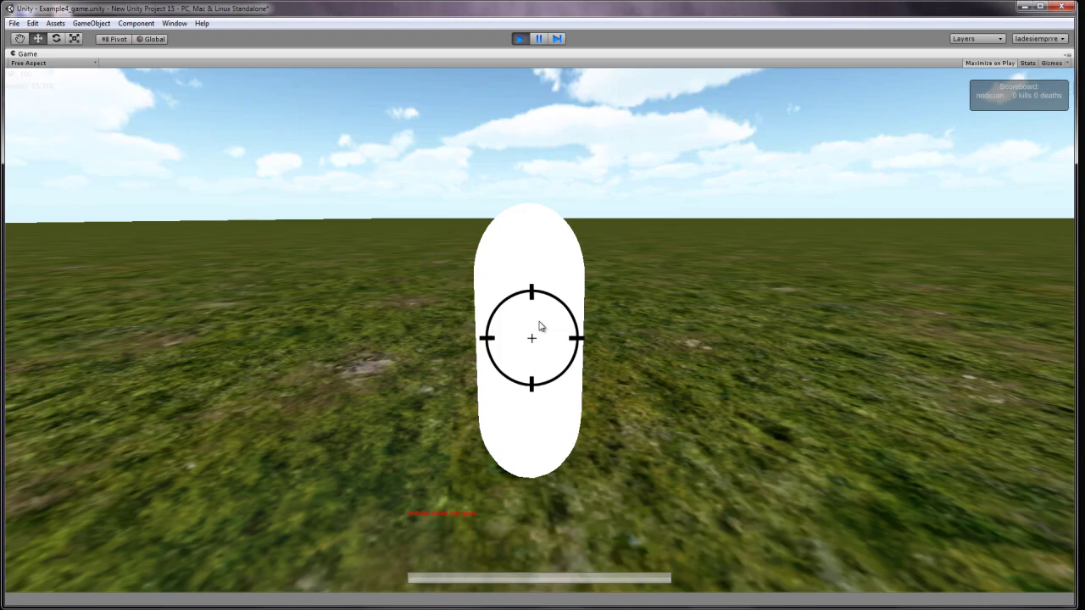
click(540, 325)
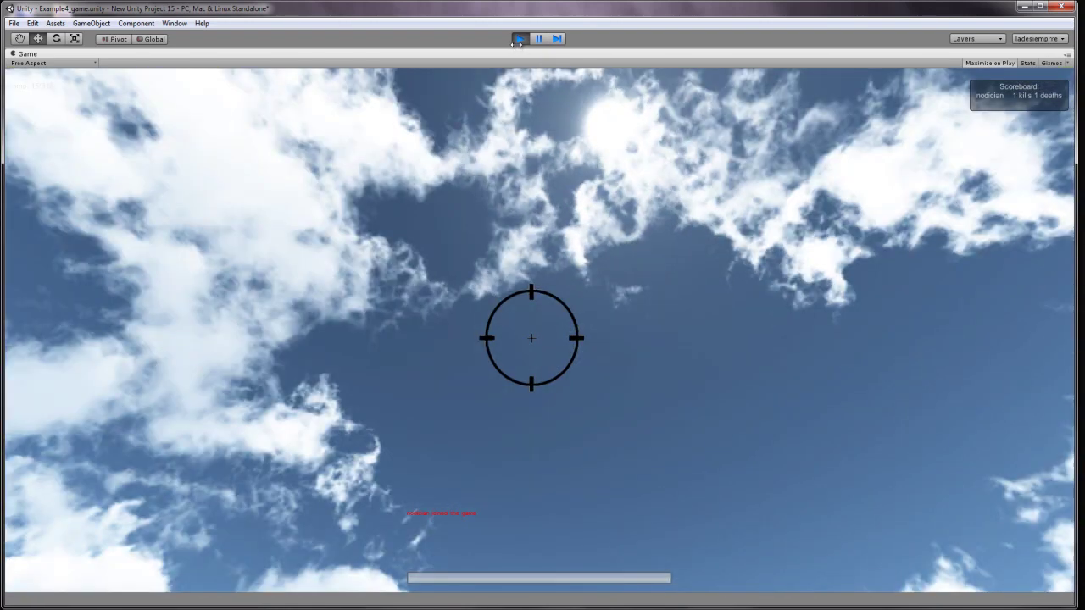
click(521, 39)
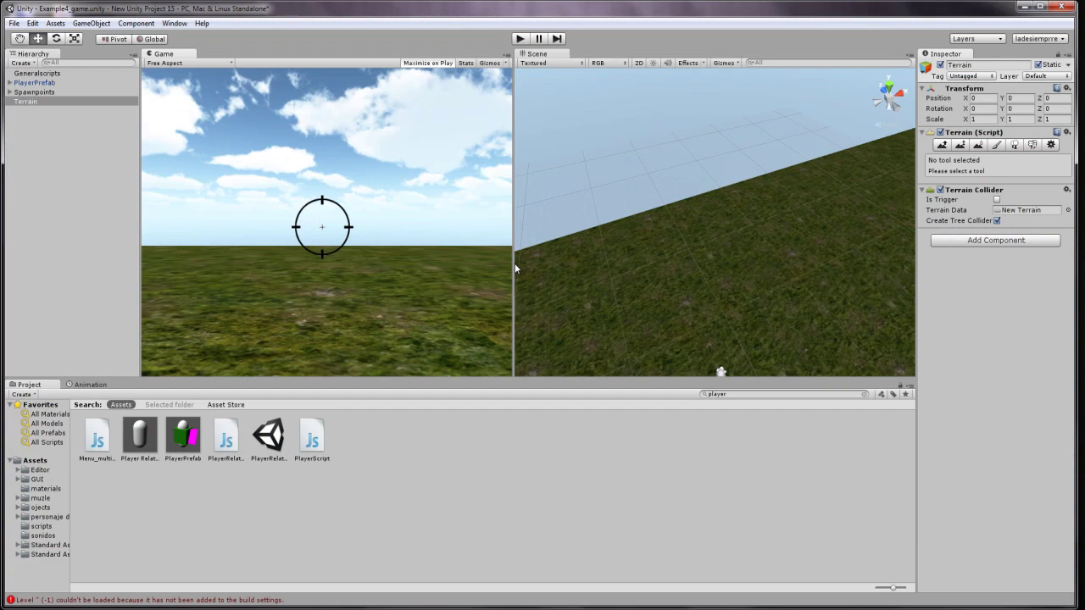
- Expand PlayerPrefab, frame its Graphics capsule child in the Scene view, and delete it
mouse_move(818, 246)
right_down()
mouse_move(650, 236)
mouse_move(618, 255)
mouse_move(691, 201)
right_up()
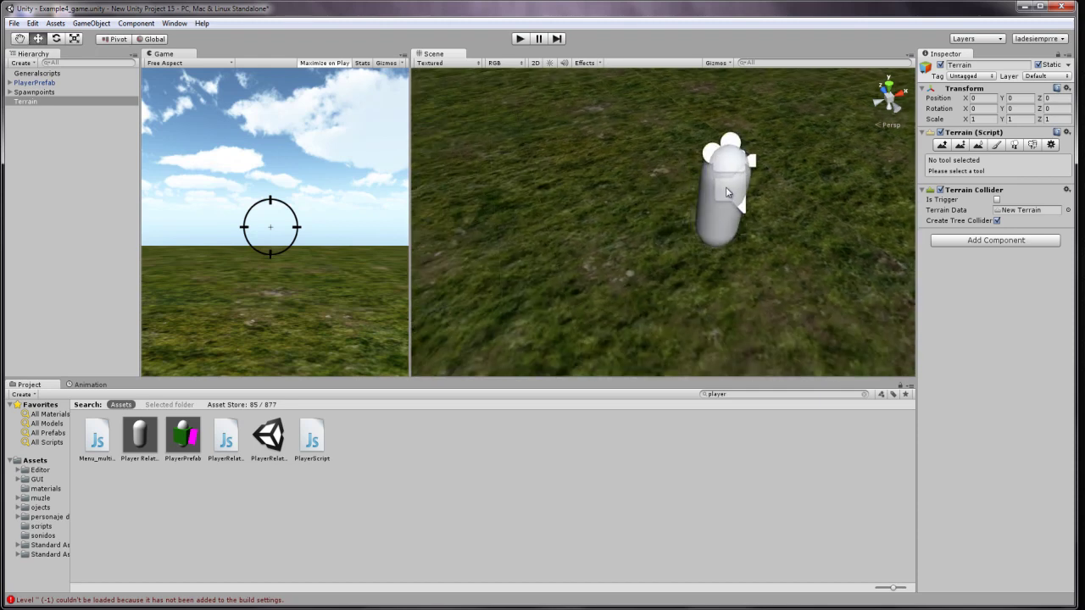
middle_drag(692, 201, 657, 236)
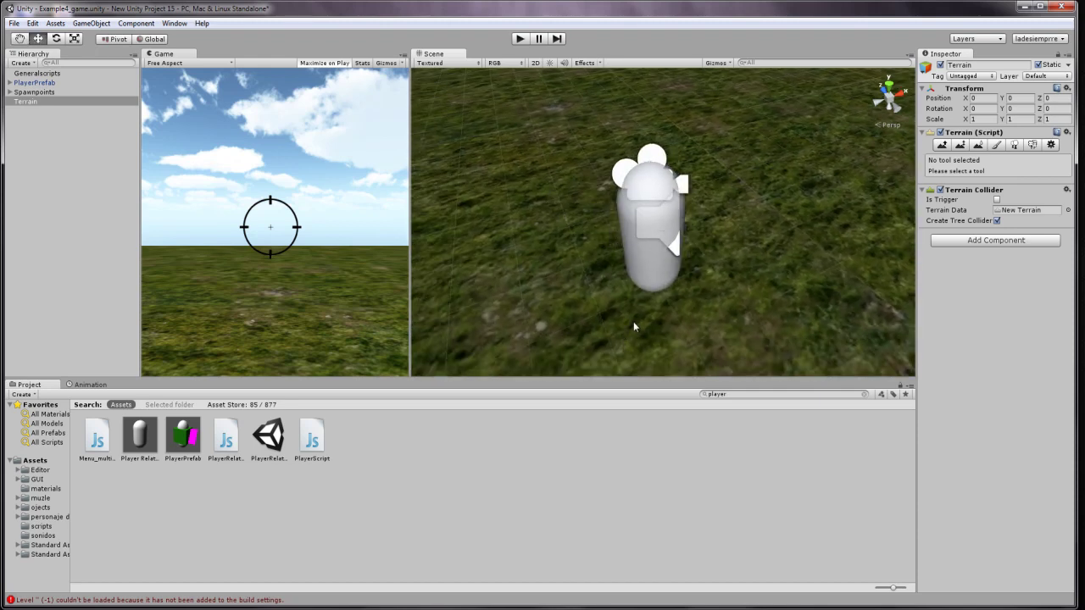
click(14, 85)
click(10, 82)
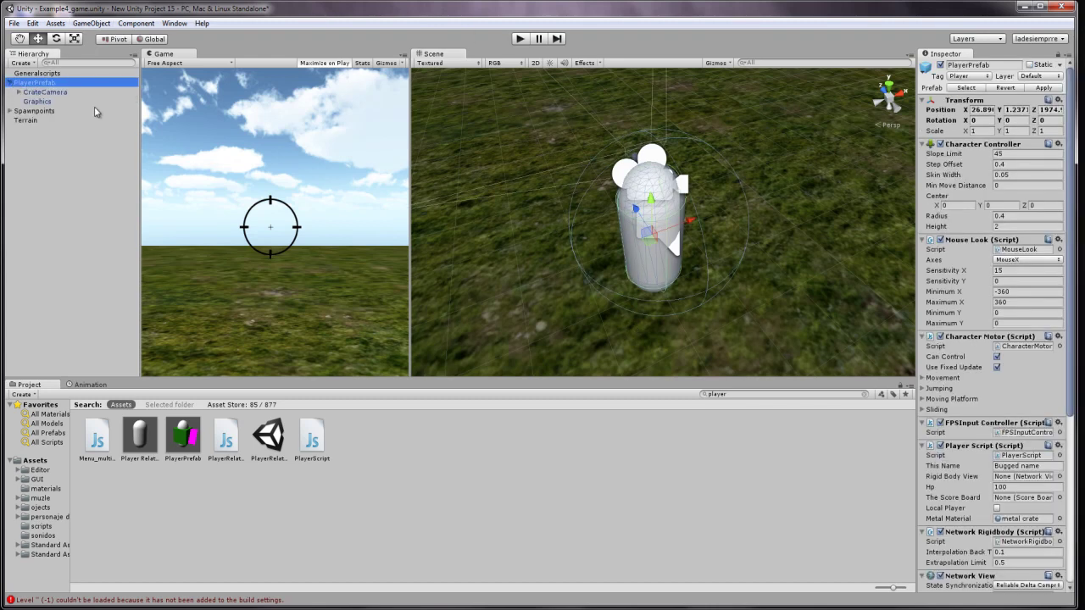
click(40, 101)
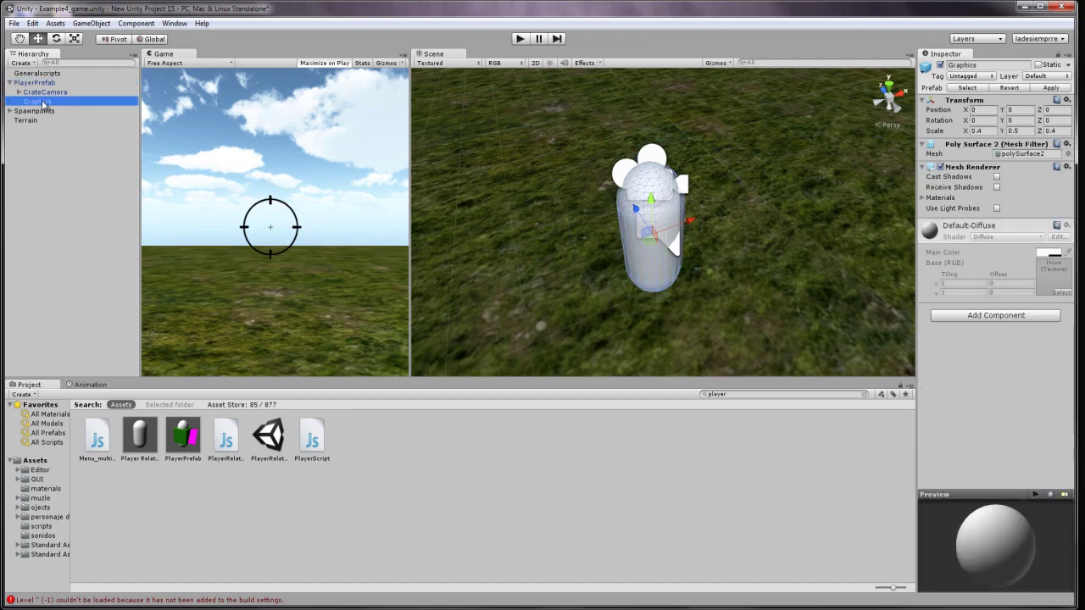
scroll(641, 198, up, 5)
mouse_move(652, 212)
middle_down()
mouse_move(681, 163)
mouse_move(761, 161)
middle_up()
key(f)
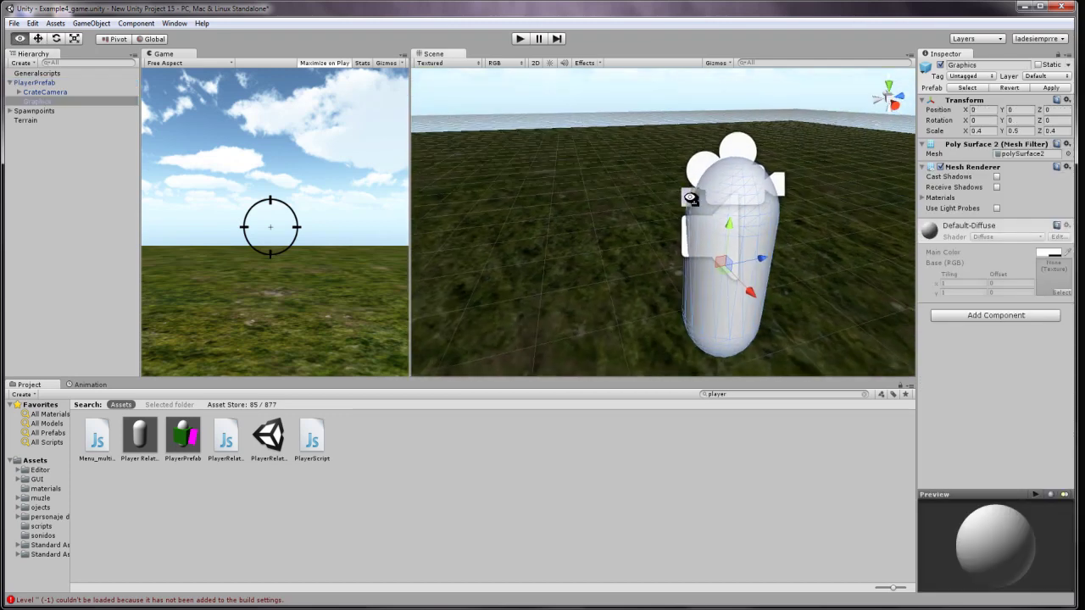
middle_drag(703, 214, 509, 231)
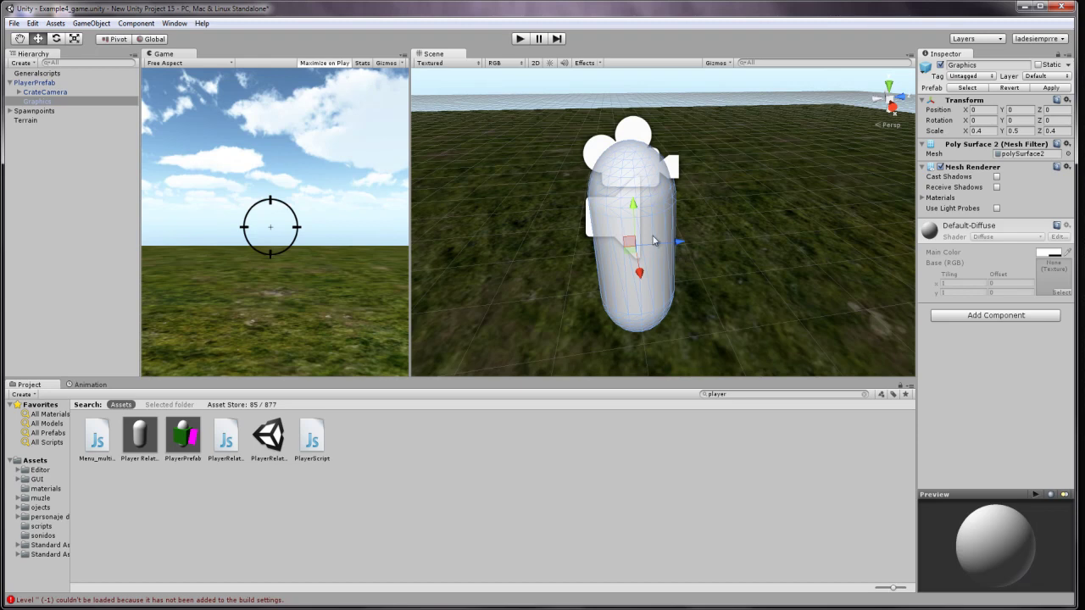
key(Delete)
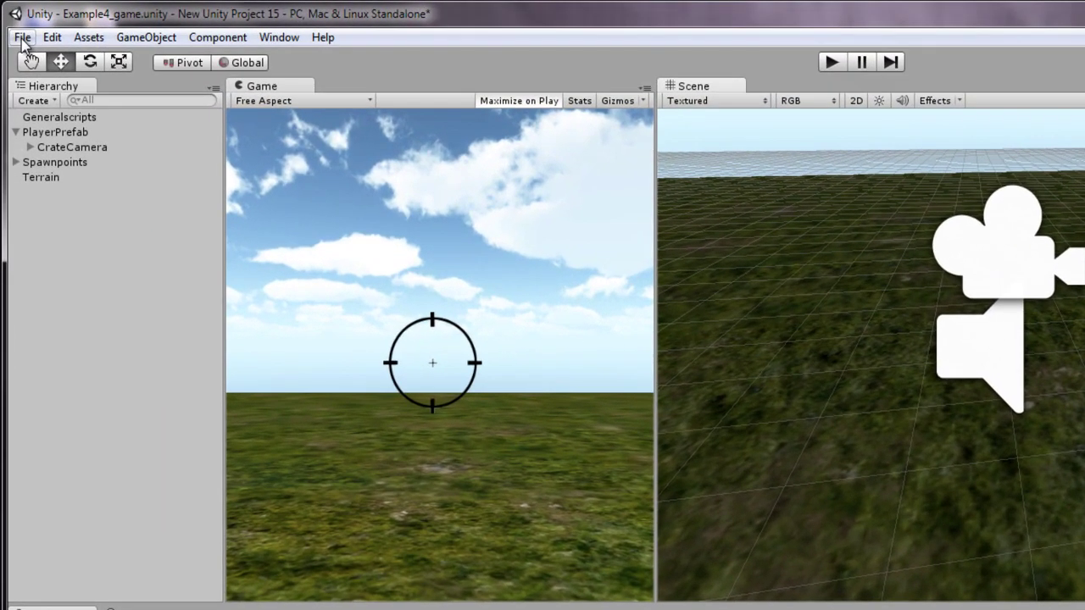
- Start a new project with the location folder named 'tutorial multijugador'
click(22, 39)
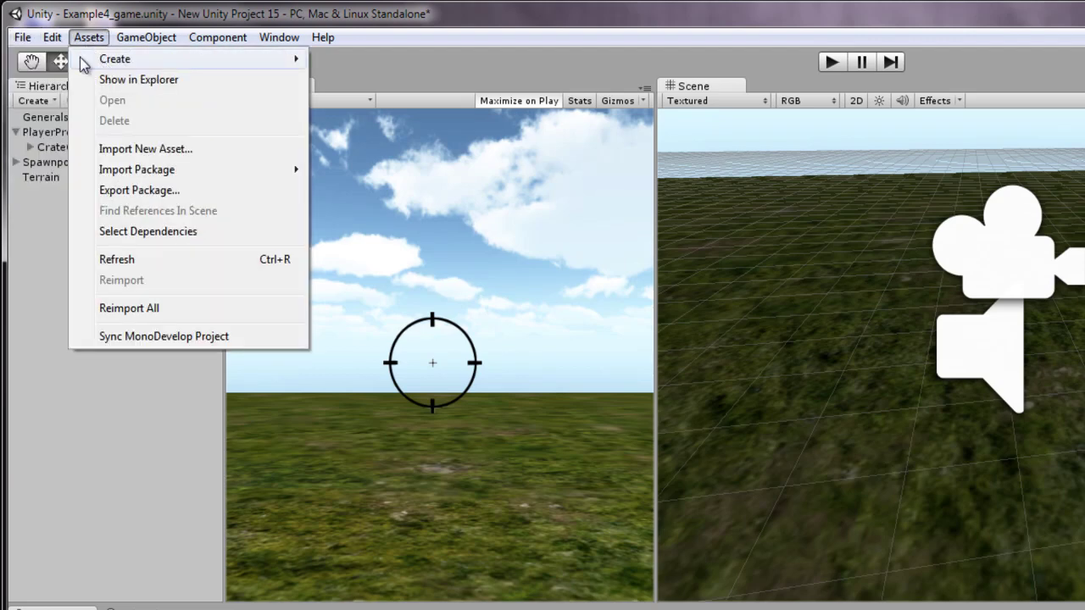
click(49, 156)
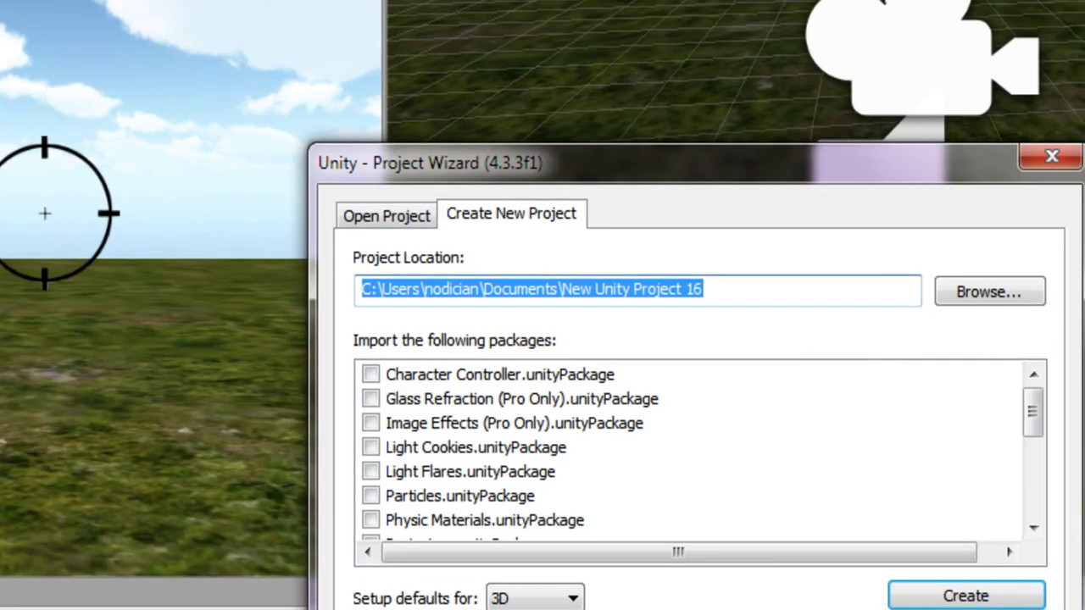
drag(585, 166, 352, 166)
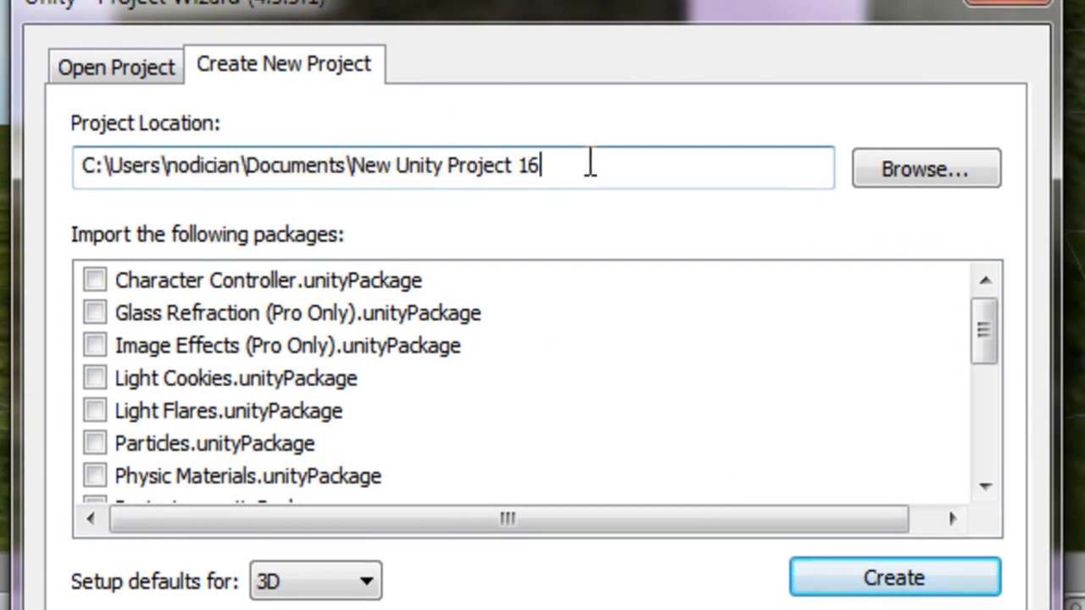
text(tutorial multijugador)
- Tick the Character Controller through Projectors packages, including Image Effects, Particles and Physic Materials
click(339, 312)
scroll(193, 335, down, 3)
scroll(204, 329, down, 1)
scroll(225, 315, up, 3)
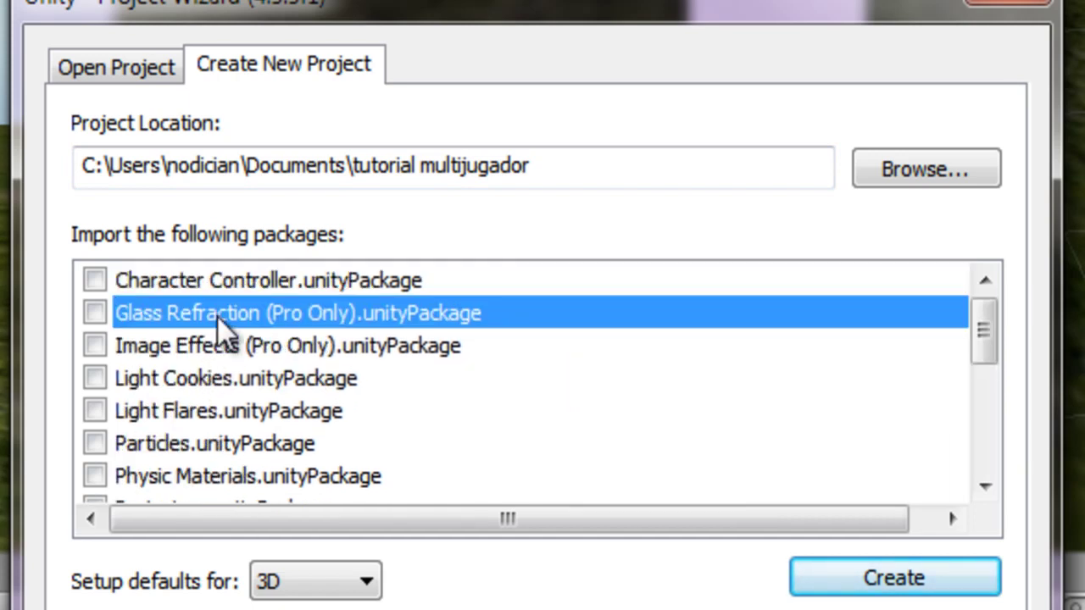
click(95, 281)
click(95, 313)
click(94, 345)
click(94, 378)
click(94, 410)
click(94, 443)
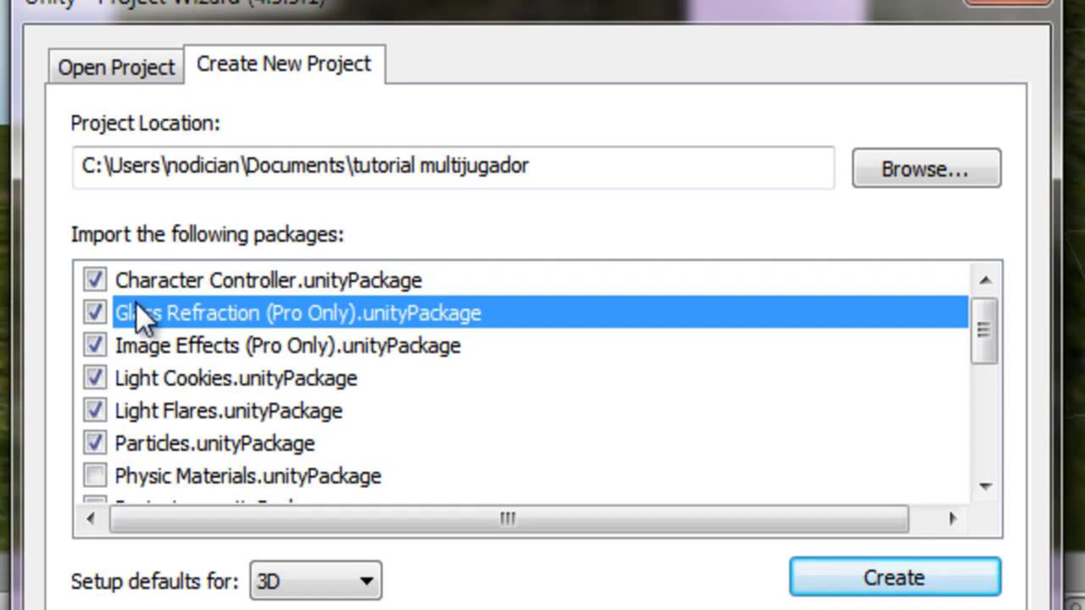
scroll(198, 445, down, 1)
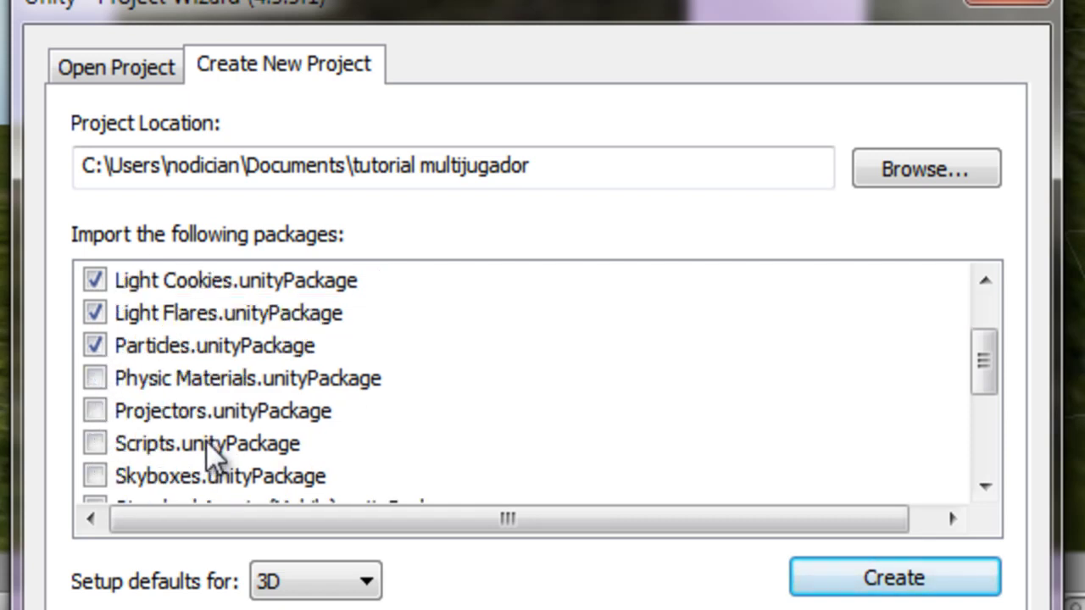
click(94, 377)
click(94, 410)
- Tick the remaining packages, Skyboxes through Water (Basic), and create the project
scroll(96, 431, down, 2)
click(94, 280)
click(94, 313)
click(94, 345)
click(94, 378)
click(94, 410)
click(94, 443)
scroll(96, 475, down, 1)
click(94, 444)
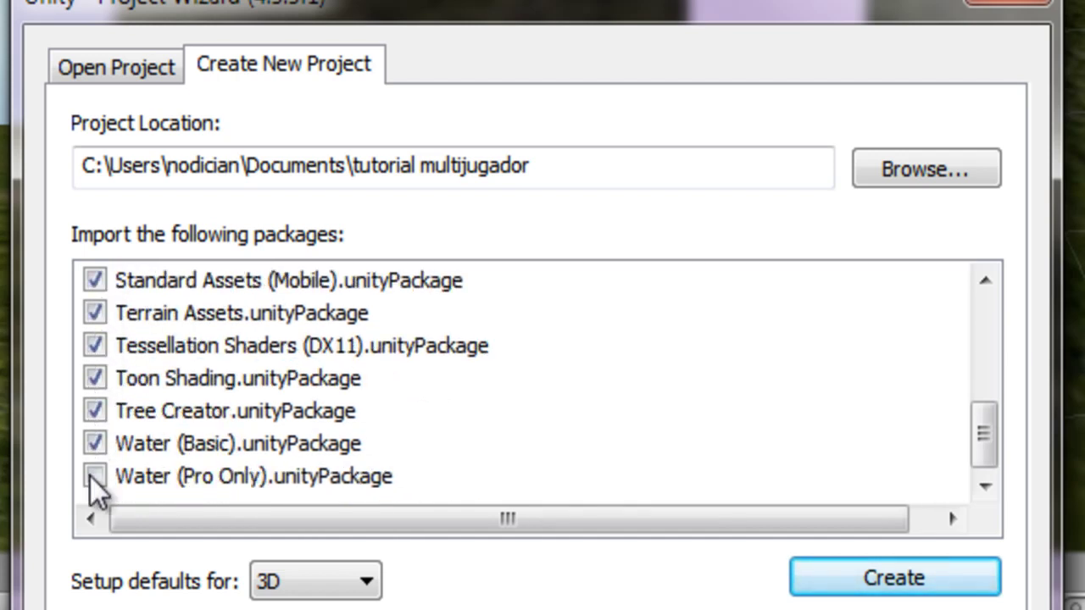
scroll(144, 458, up, 3)
scroll(585, 413, down, 4)
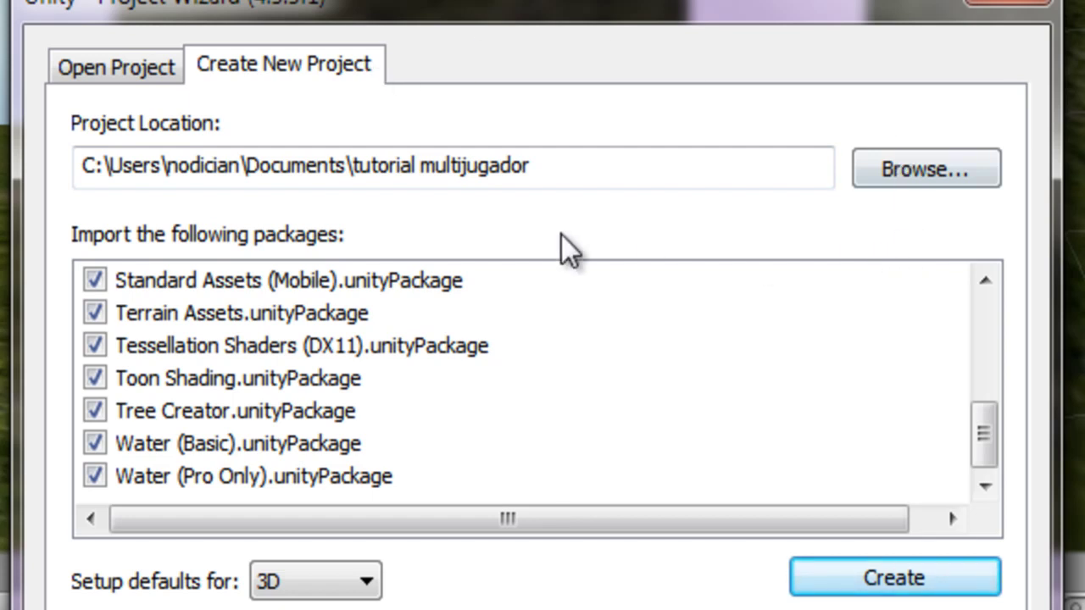
drag(565, 172, 468, 168)
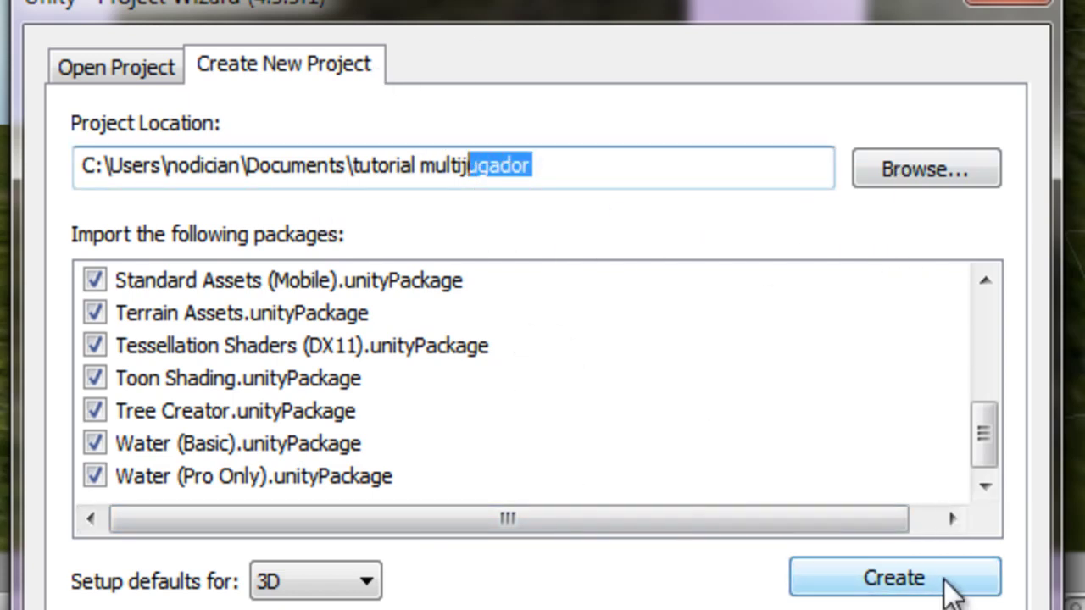
click(944, 582)
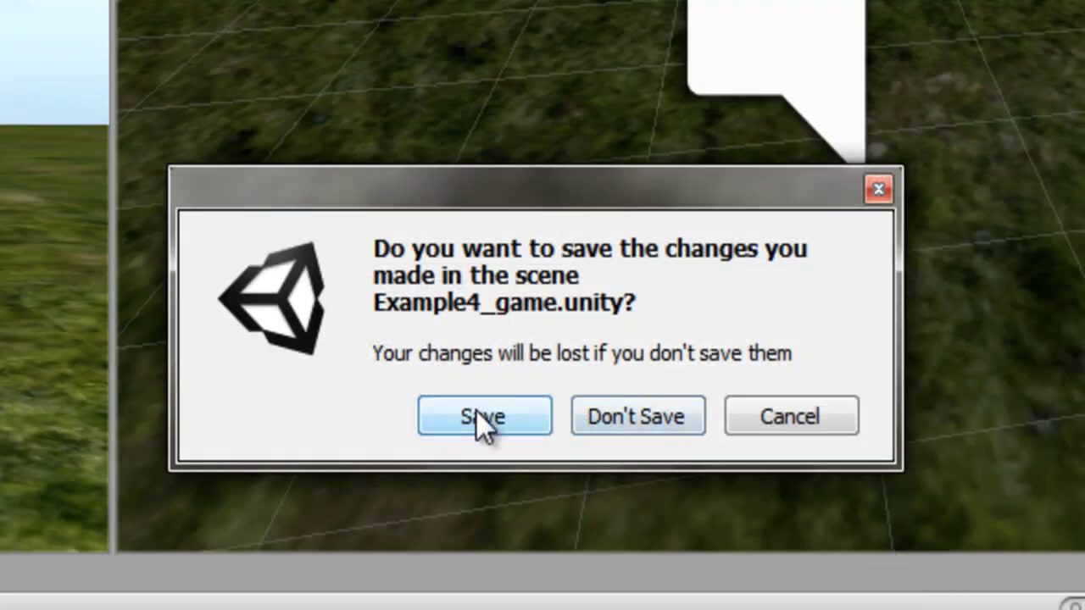
- Discard the example scene's unsaved changes so the new project opens
click(604, 416)
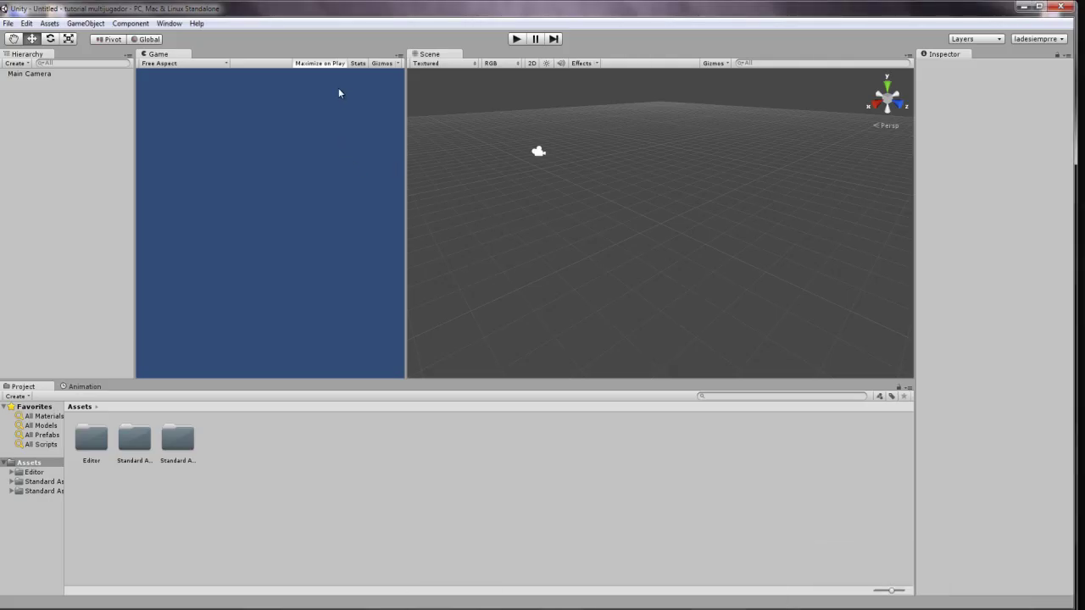
- Delete the Main Camera, then browse the Editor and Standard Assets folders
click(61, 75)
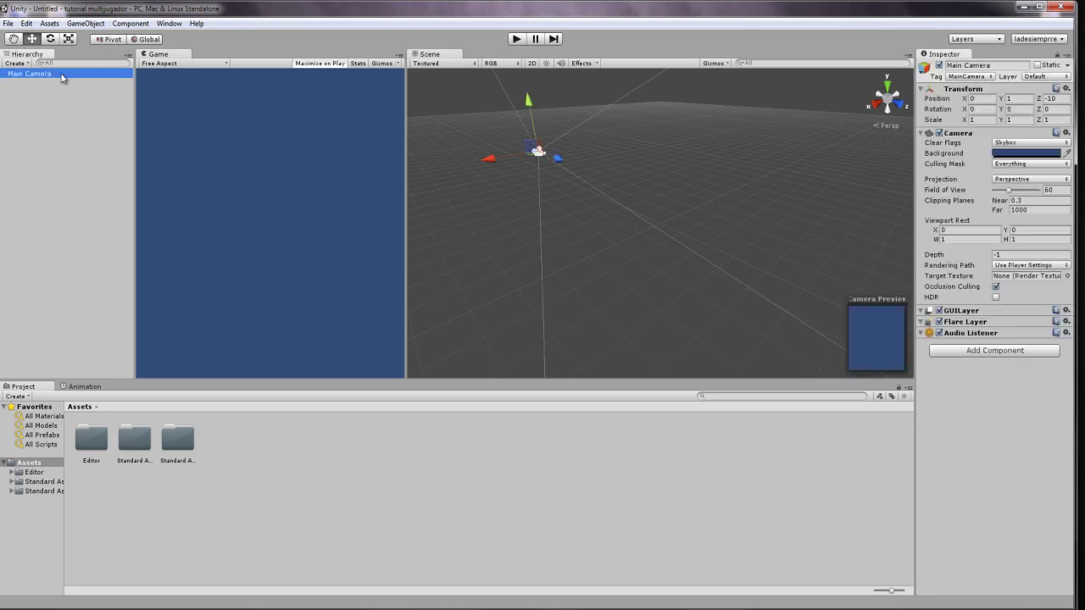
key(Delete)
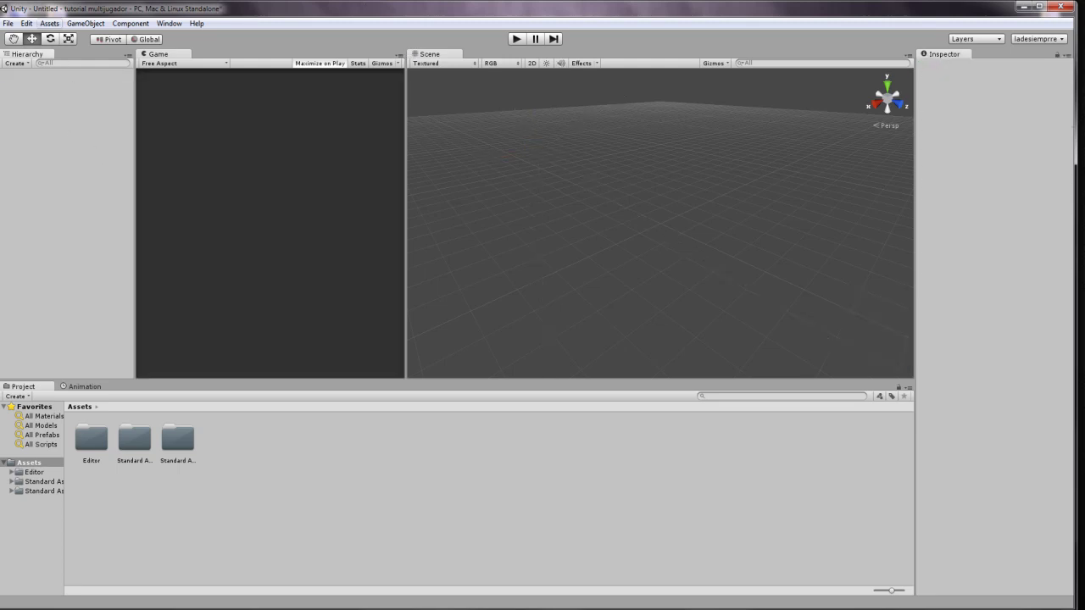
click(31, 472)
click(39, 481)
click(39, 491)
click(39, 462)
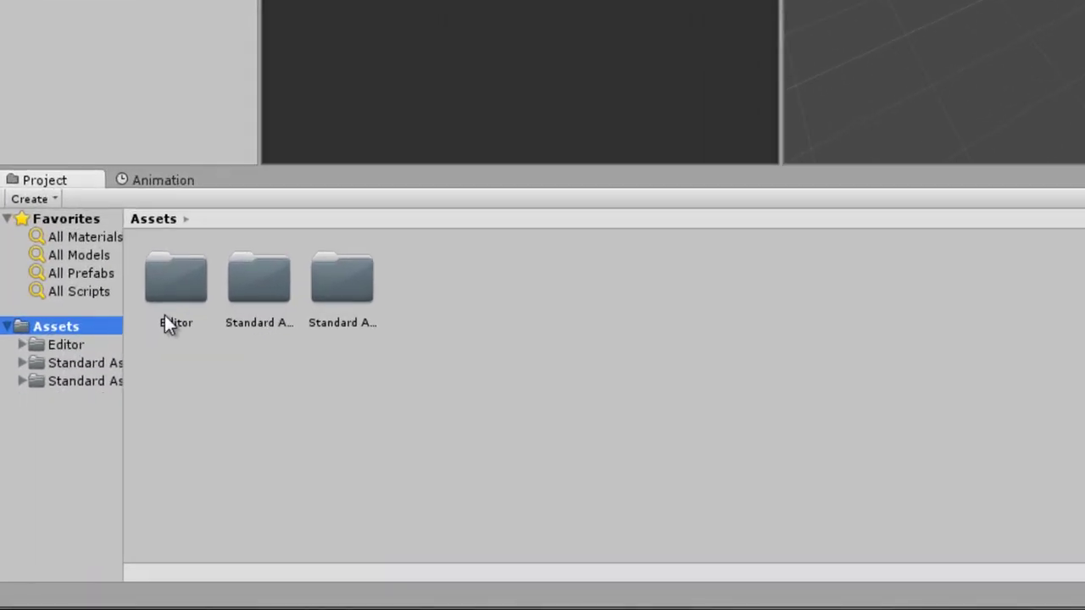
click(330, 305)
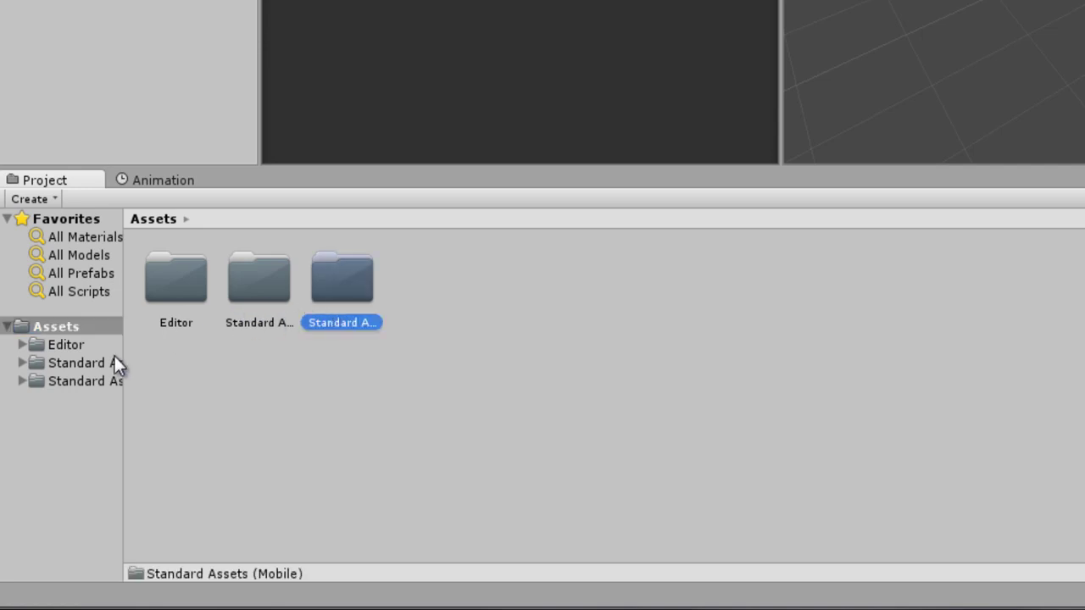
click(468, 424)
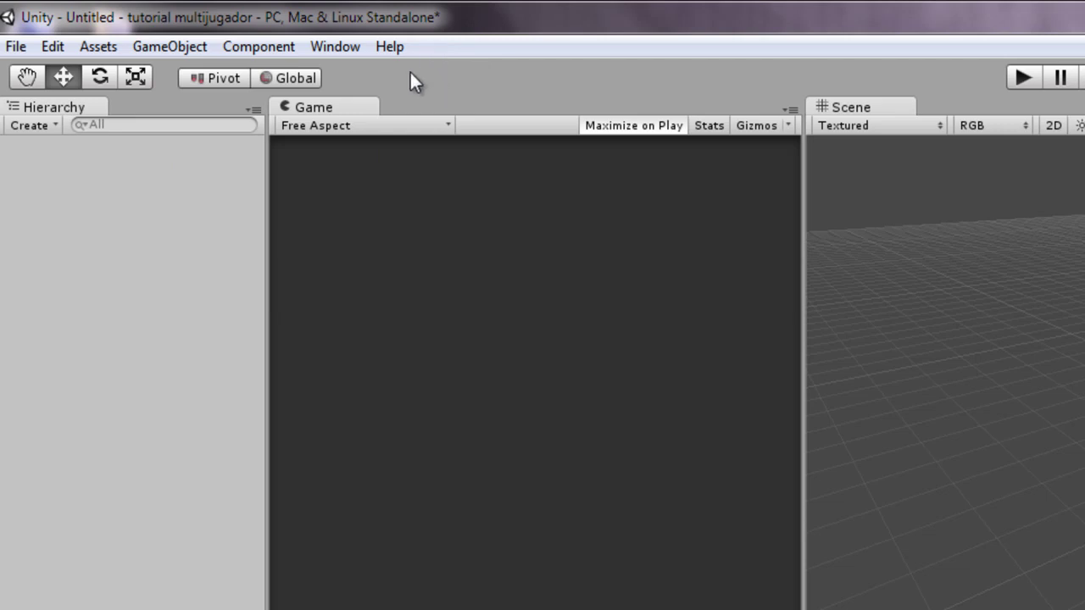
- Create a Terrain object from GameObject > Create Other > Terrain
click(172, 46)
mouse_move(161, 87)
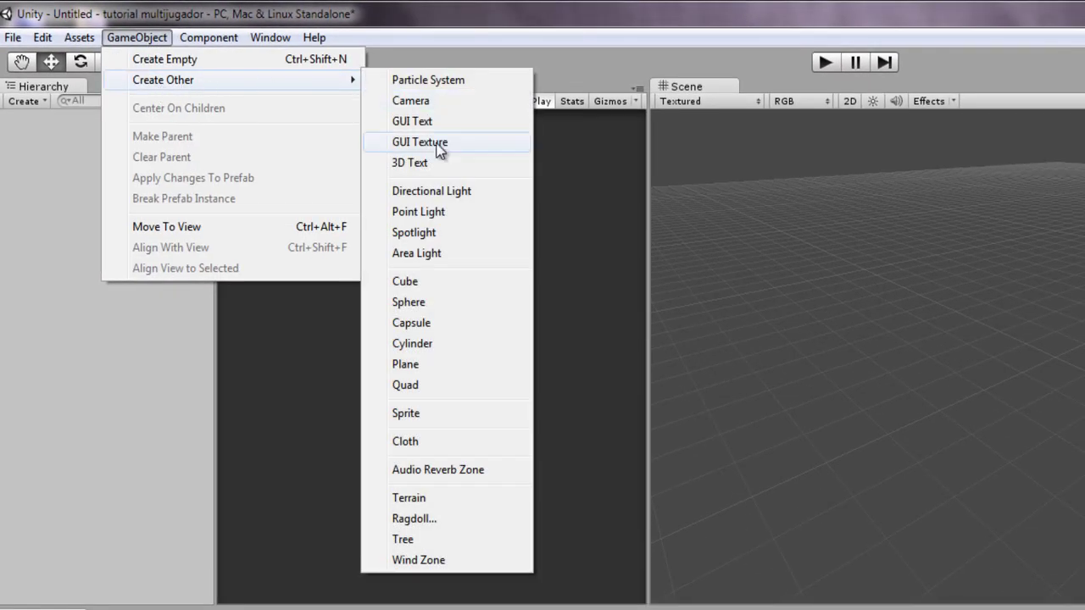
click(435, 504)
mouse_move(980, 295)
alt+mouse_down()
mouse_move(1042, 415)
mouse_move(1006, 323)
alt+mouse_up()
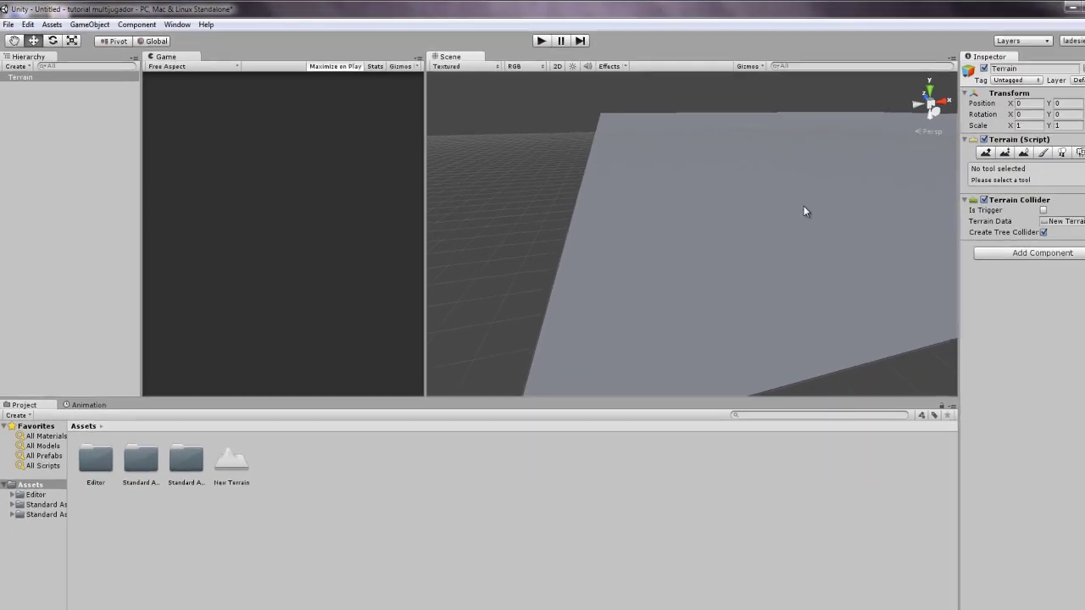
- Add the Grass (Hill) texture to the terrain at size 15×15
scroll(805, 211, down, 5)
scroll(758, 208, down, 3)
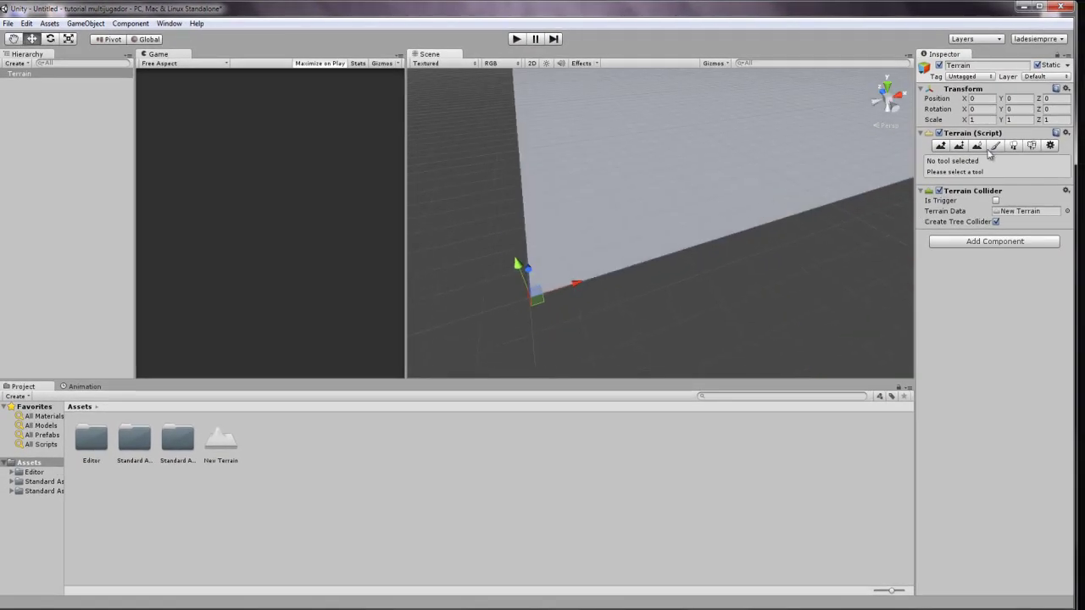
click(993, 147)
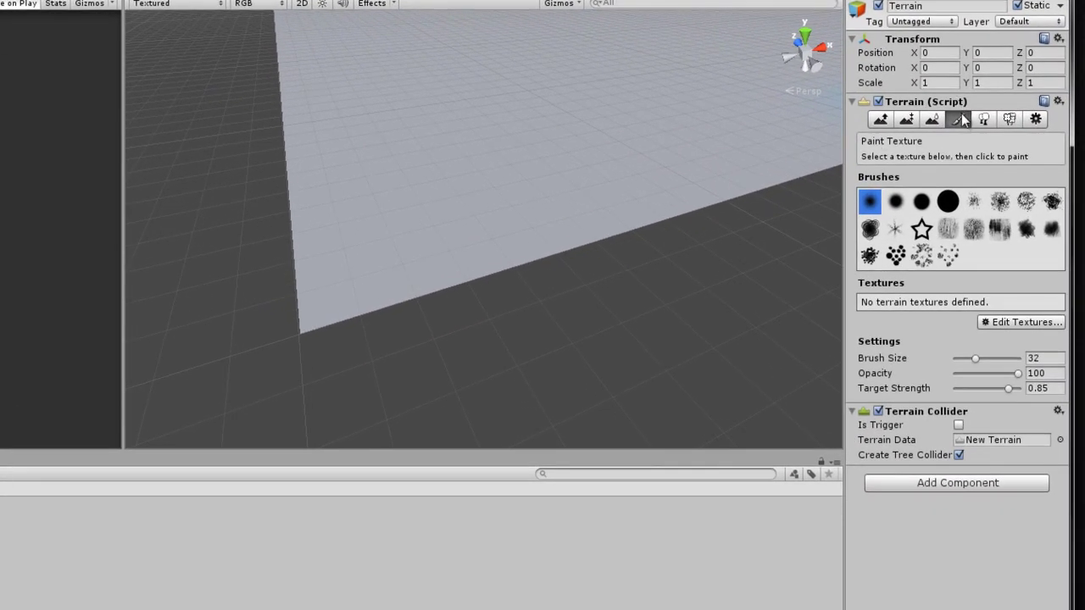
click(1017, 318)
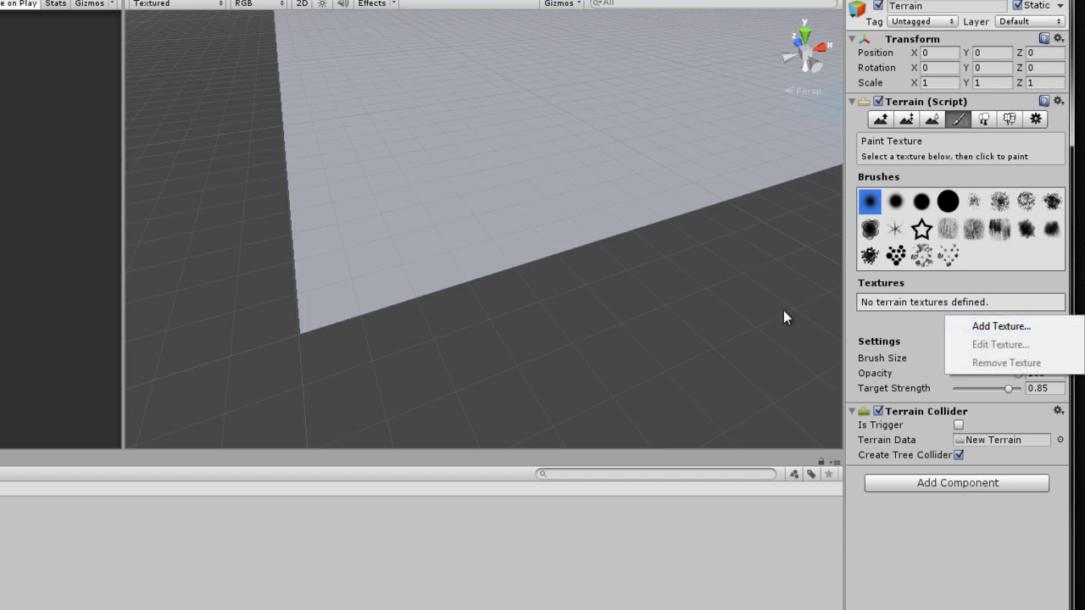
click(975, 323)
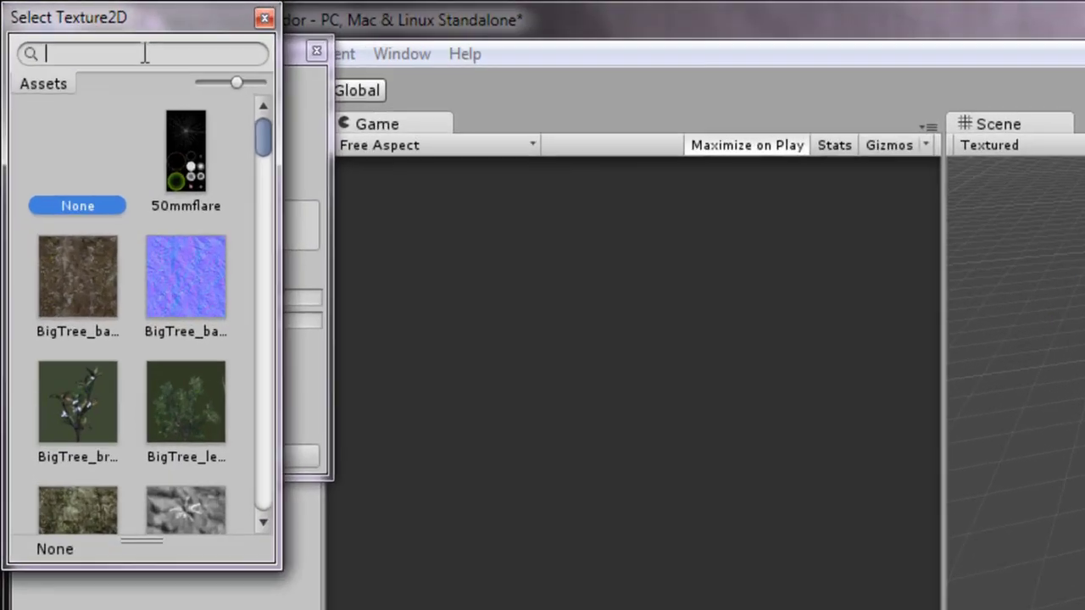
text(grass)
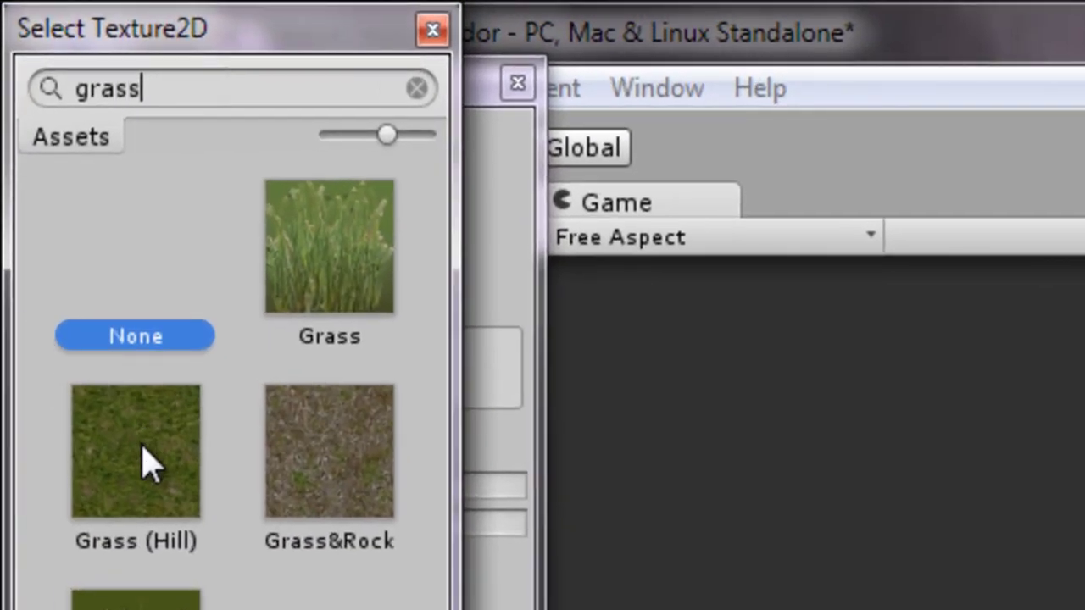
click(153, 450)
double_click(55, 213)
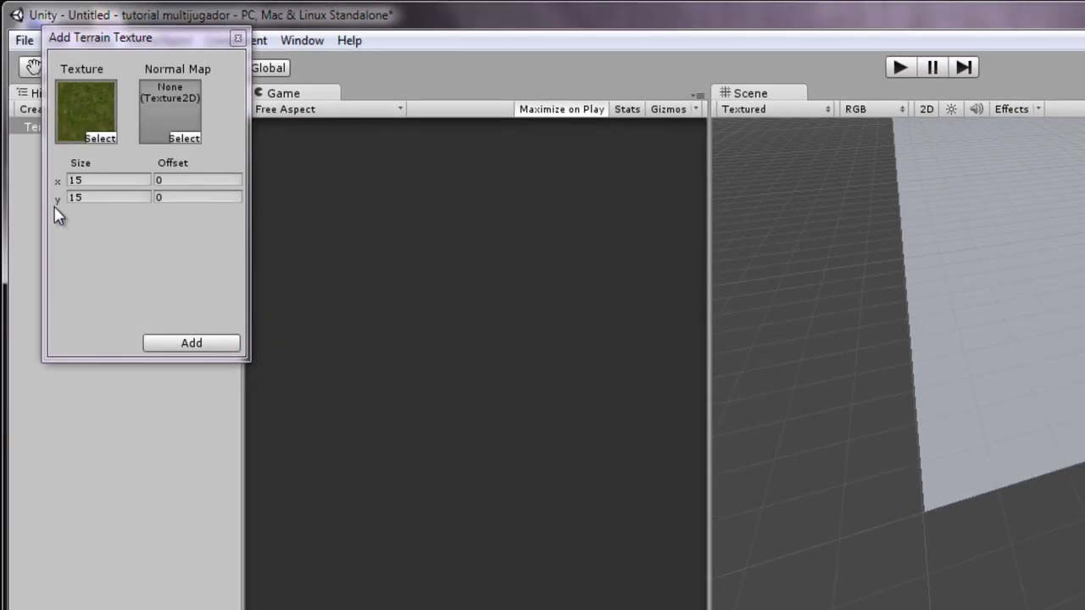
click(189, 339)
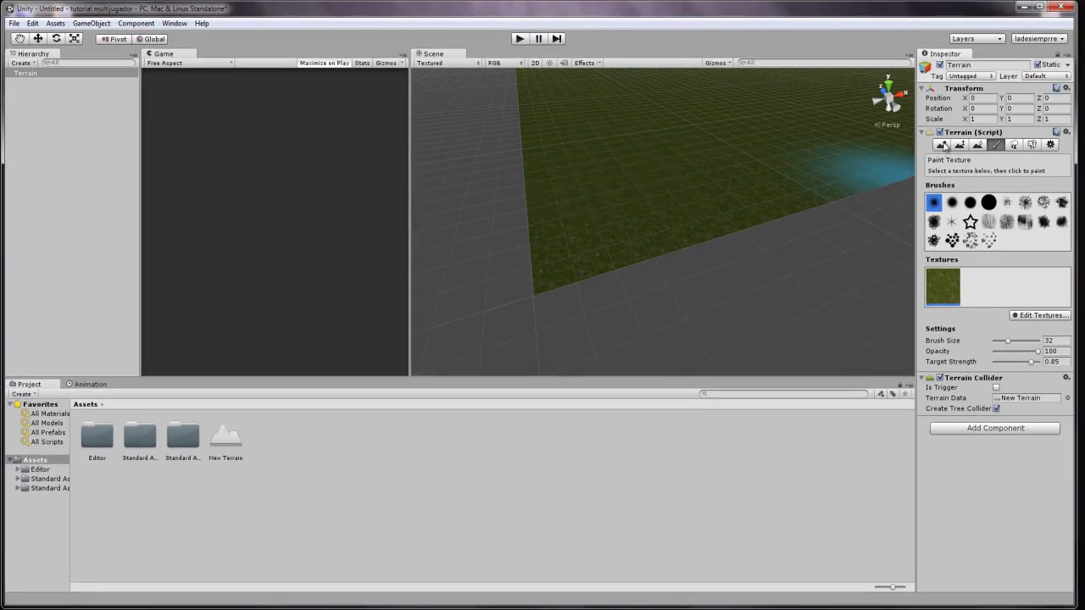
- Raise a ridge and hill across the terrain with the Raise/Lower Terrain tool
click(941, 145)
scroll(678, 136, down, 2)
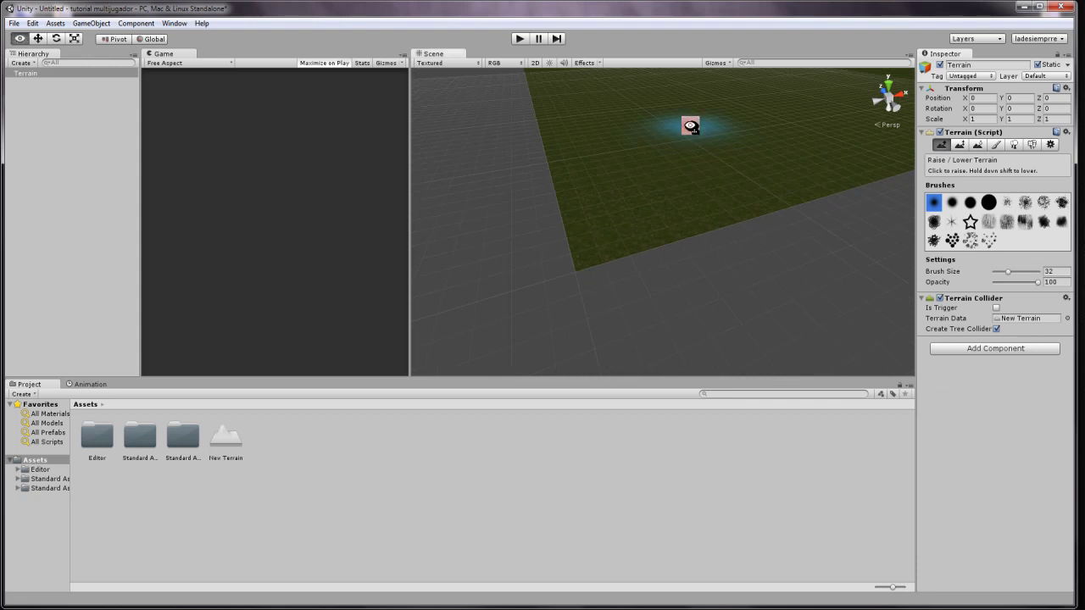
scroll(690, 110, down, 3)
scroll(696, 98, down, 1)
middle_drag(695, 102, 690, 244)
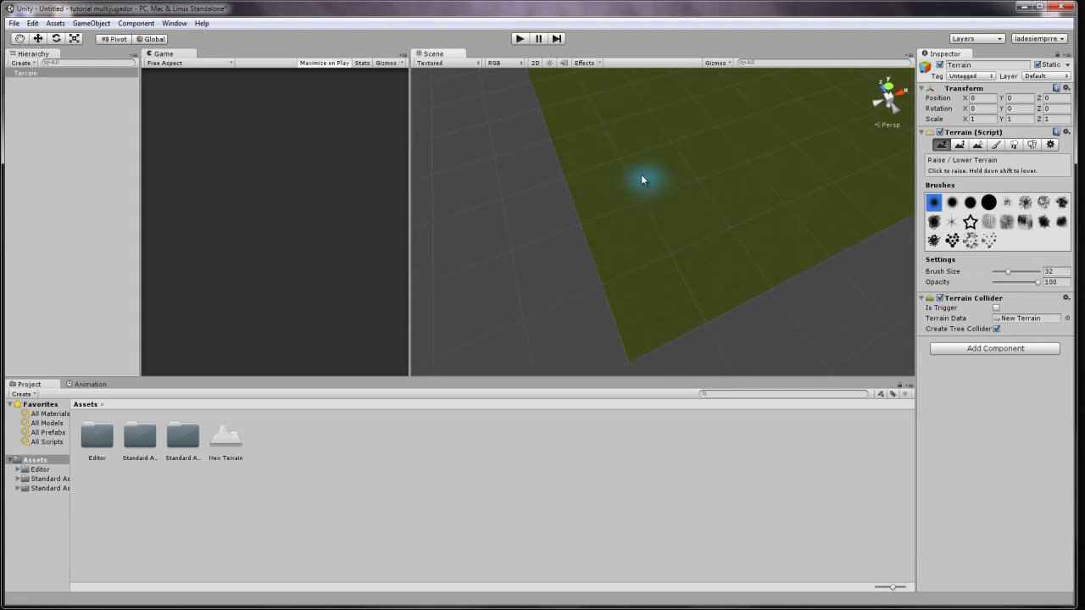
mouse_move(593, 200)
mouse_down()
mouse_move(608, 178)
mouse_move(654, 162)
mouse_move(726, 158)
mouse_move(739, 172)
mouse_up()
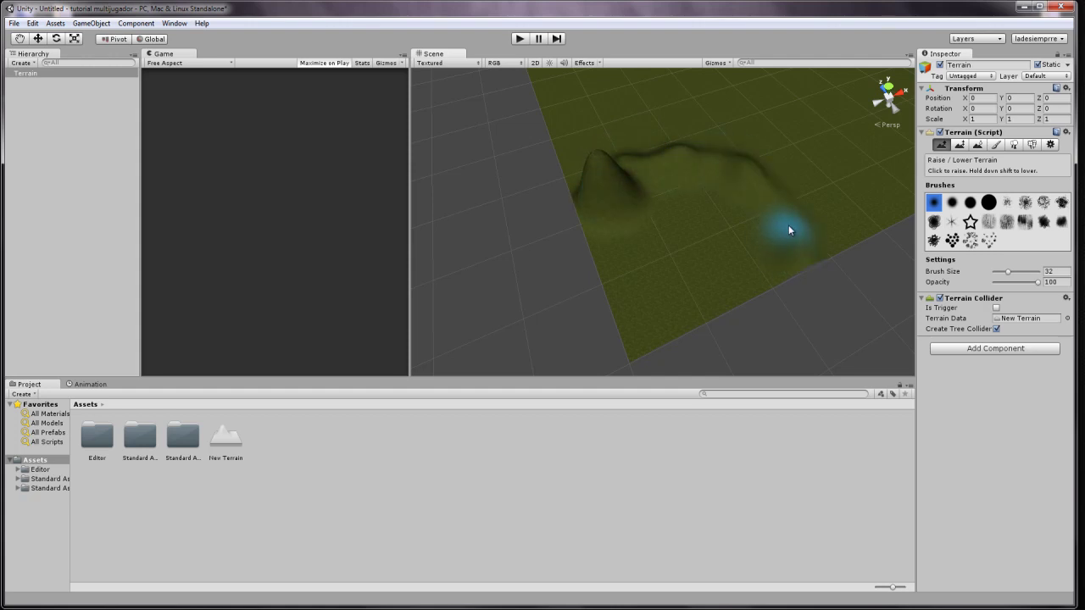
mouse_move(595, 253)
mouse_down()
mouse_move(615, 180)
mouse_move(655, 155)
mouse_move(729, 167)
mouse_move(640, 179)
mouse_up()
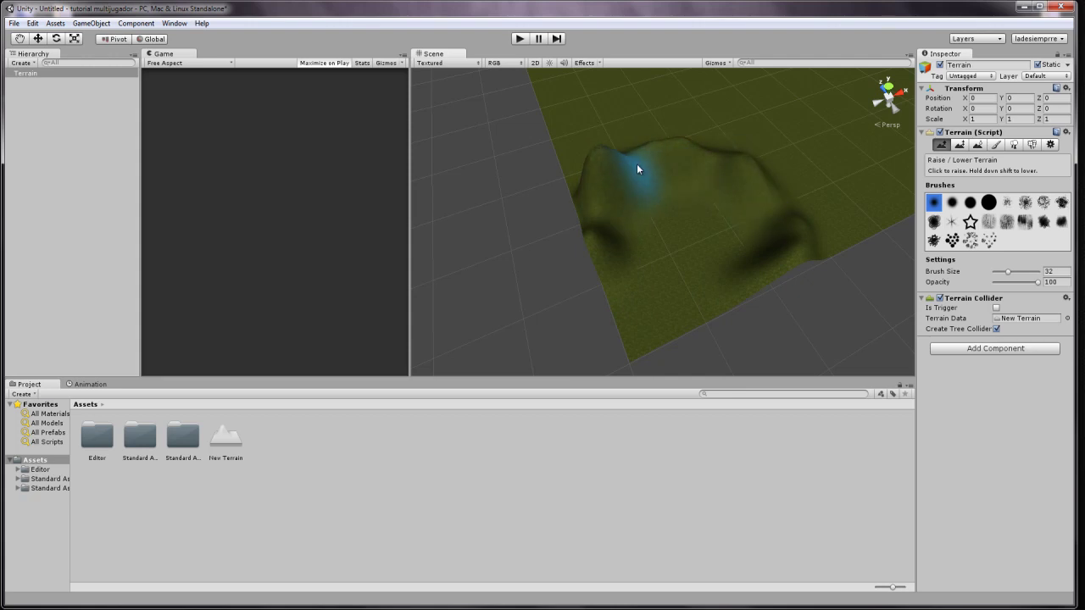
- Add the rocky Cliff texture as a second terrain texture
click(997, 146)
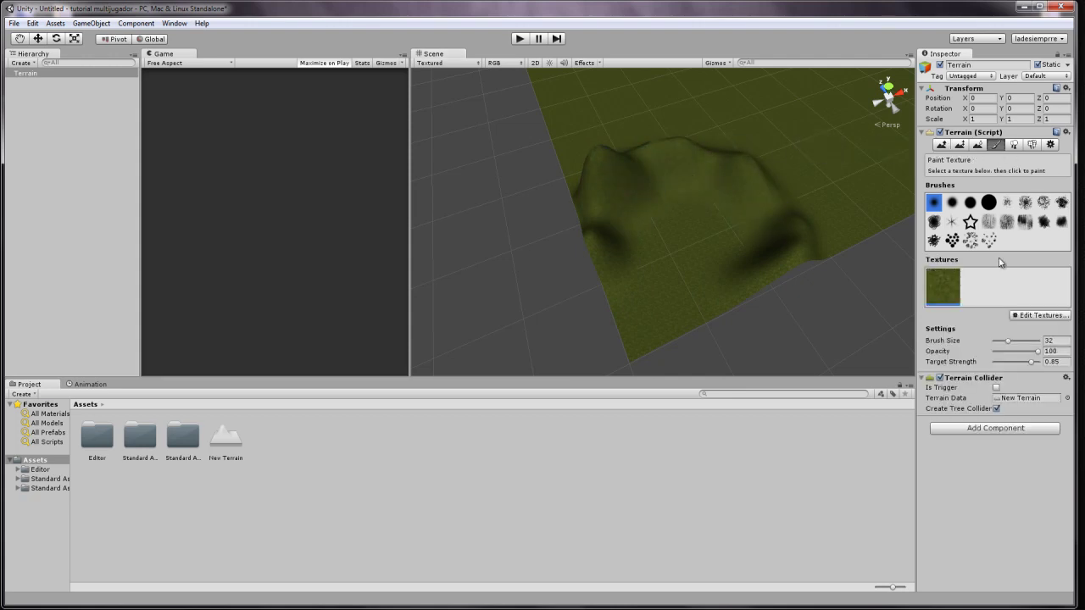
click(1047, 315)
click(1045, 321)
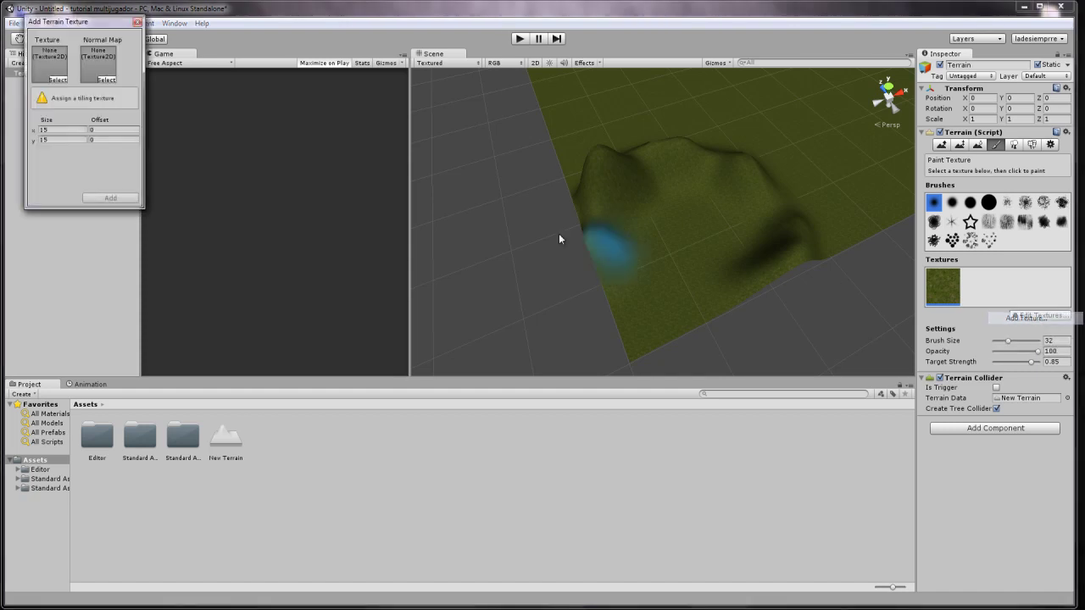
click(61, 90)
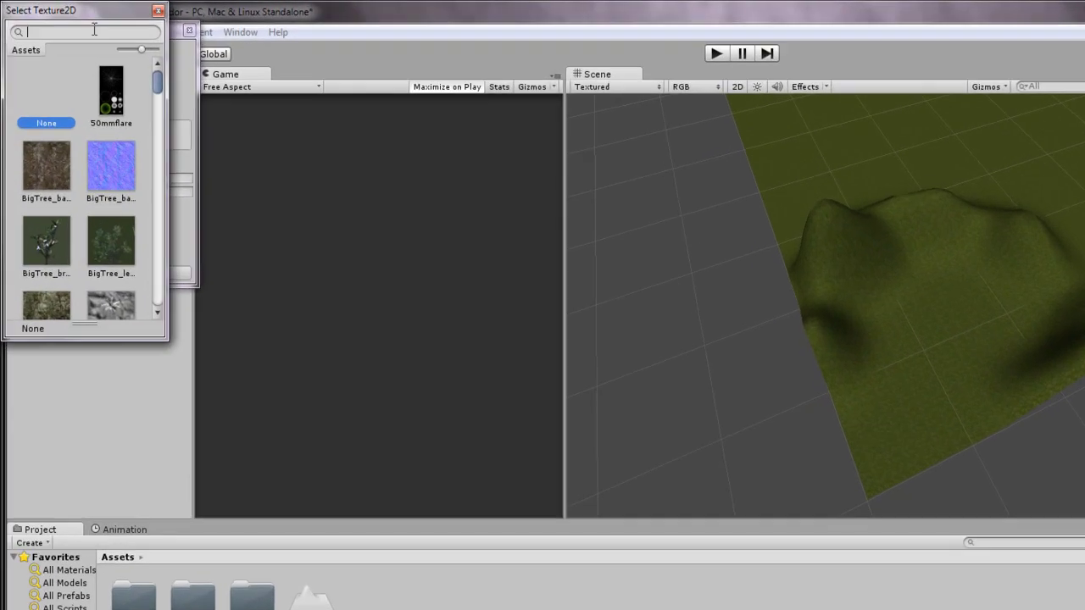
text(rock)
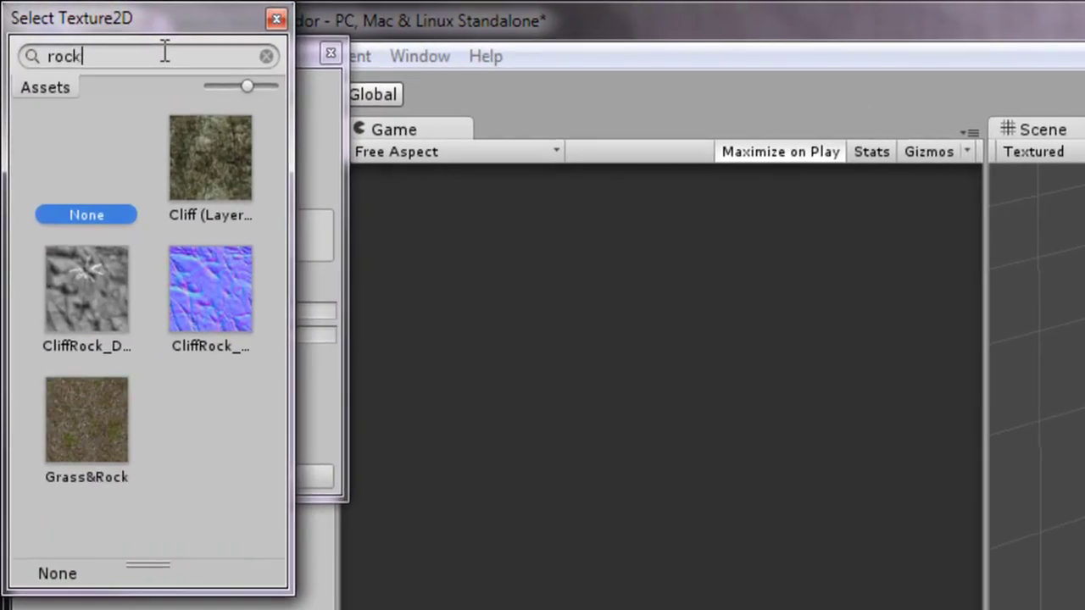
click(204, 191)
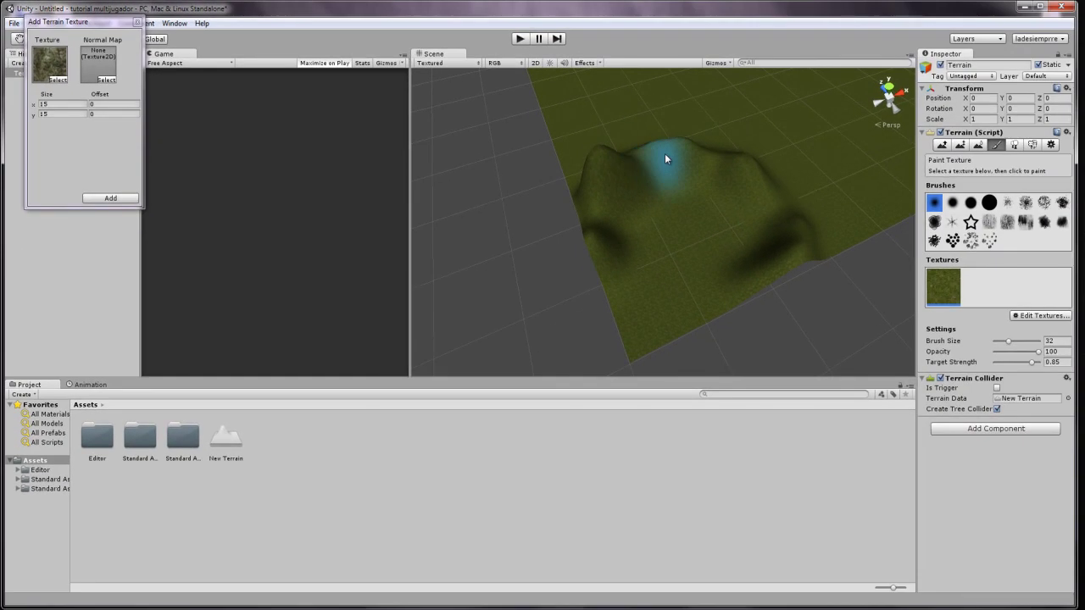
click(1041, 316)
- Paint the Cliff texture over the hill's left and right slopes
click(106, 199)
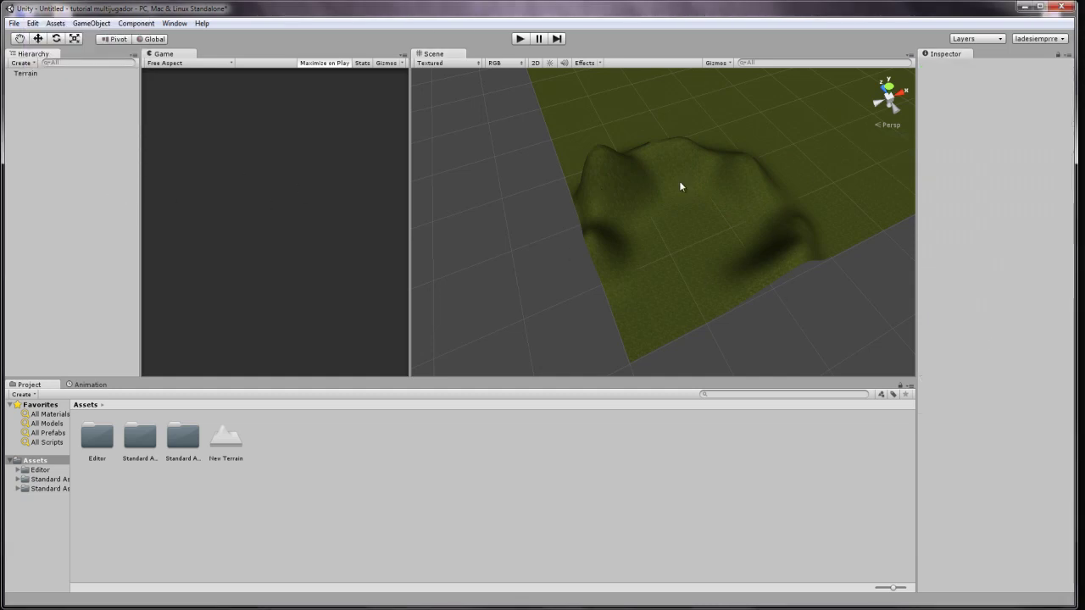
click(60, 75)
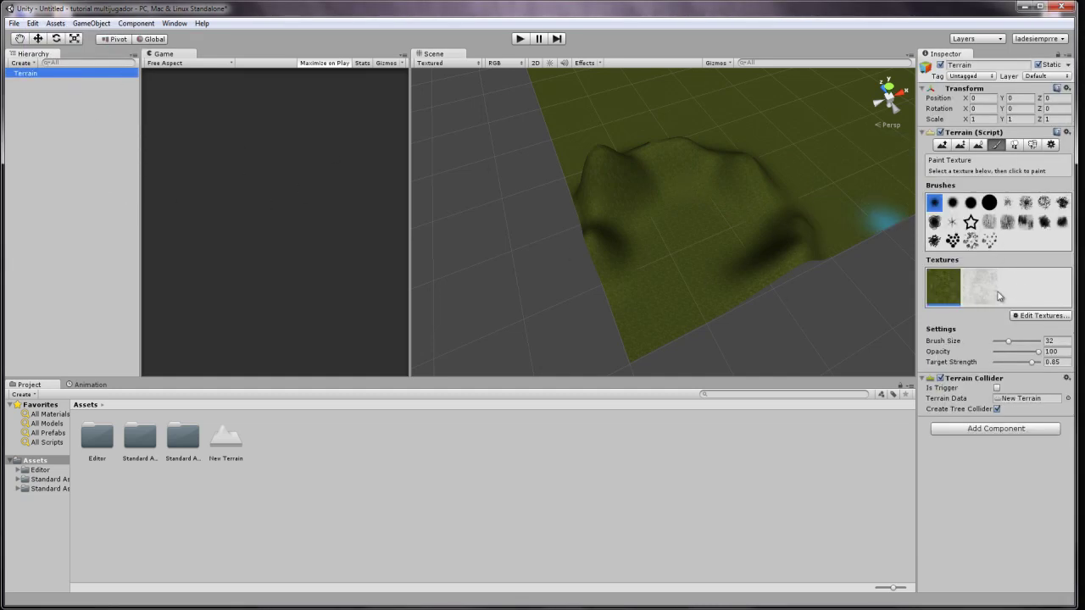
click(969, 297)
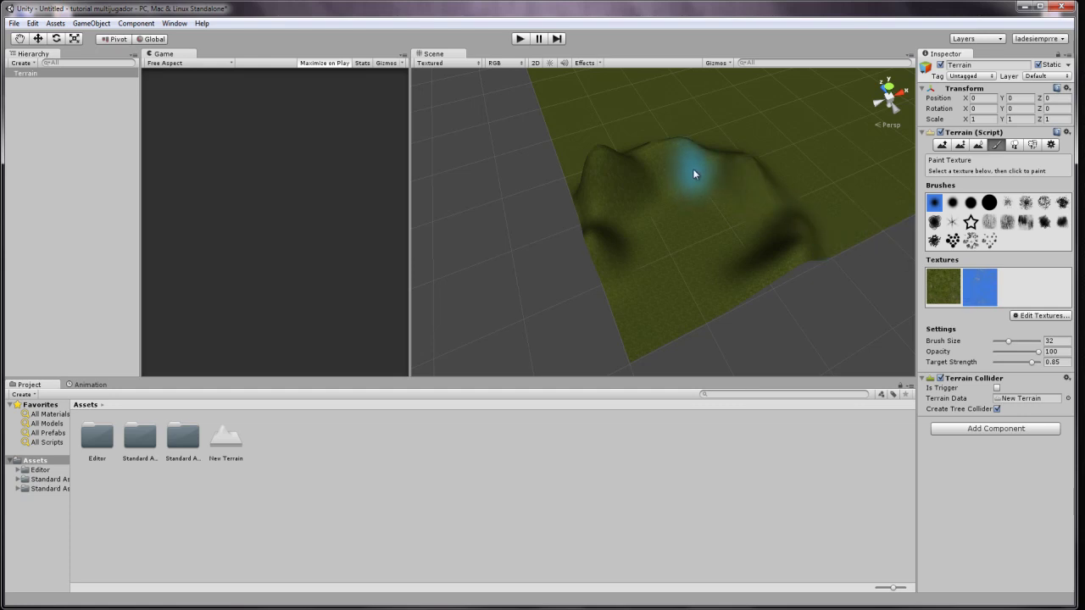
drag(693, 174, 603, 218)
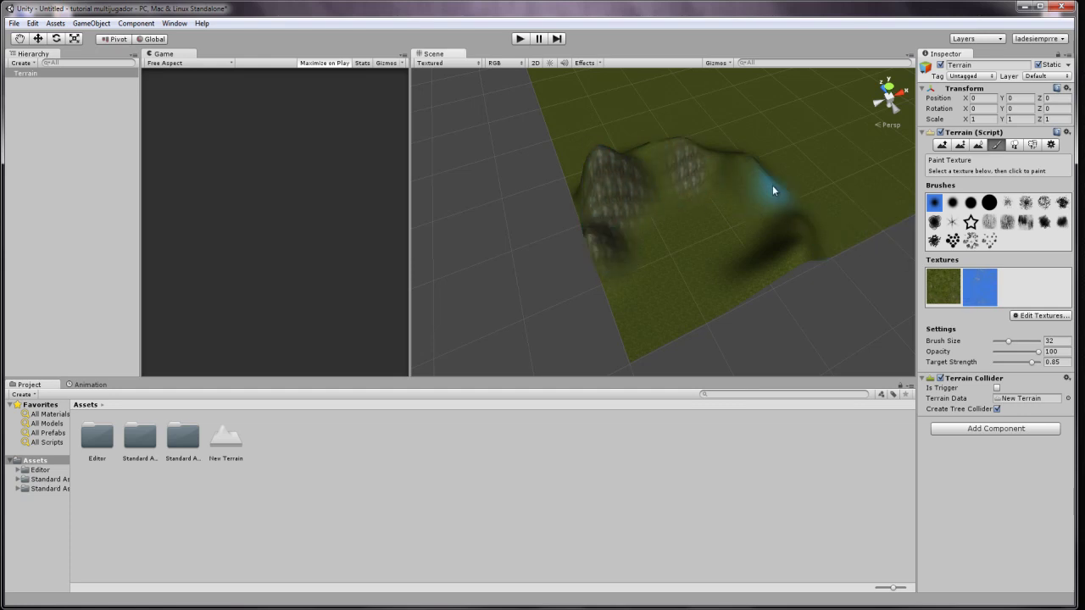
drag(773, 190, 739, 175)
- Set the ambient light colour to white in Render Settings
click(32, 23)
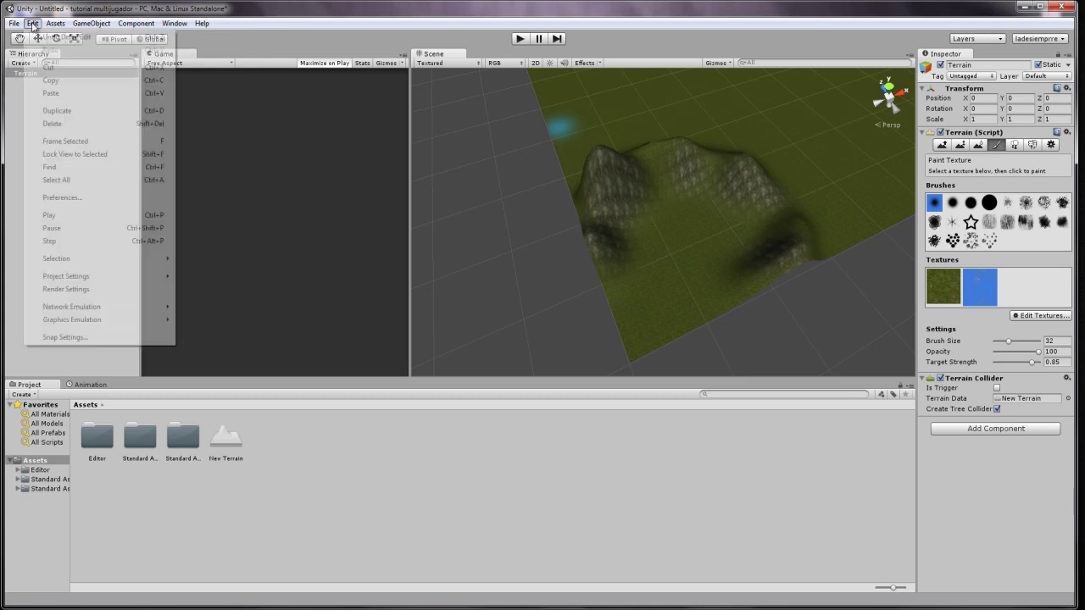
click(59, 290)
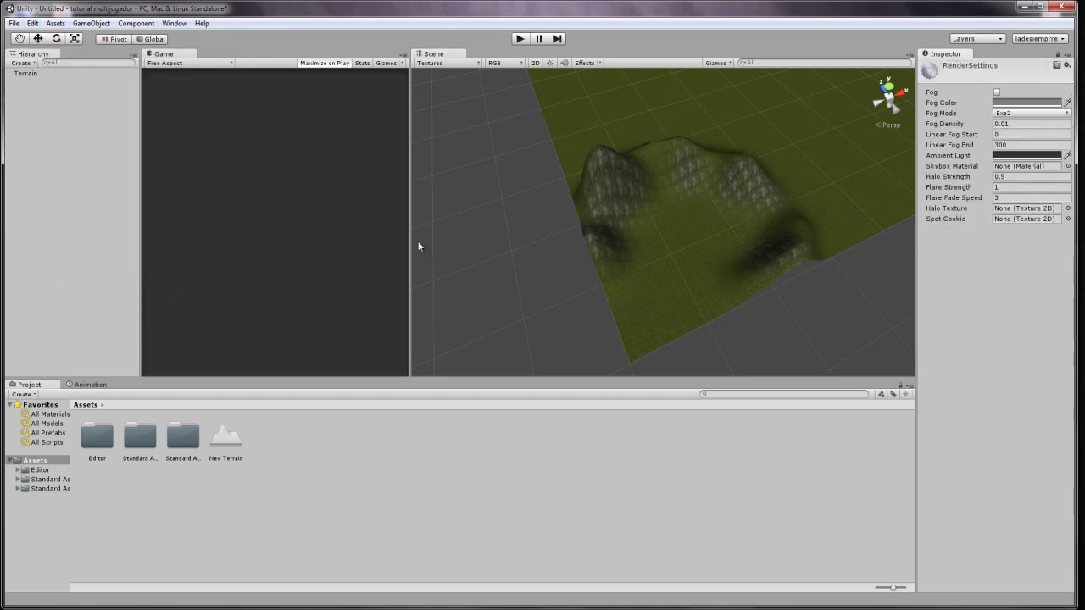
click(1057, 160)
drag(36, 91, 13, 49)
click(110, 5)
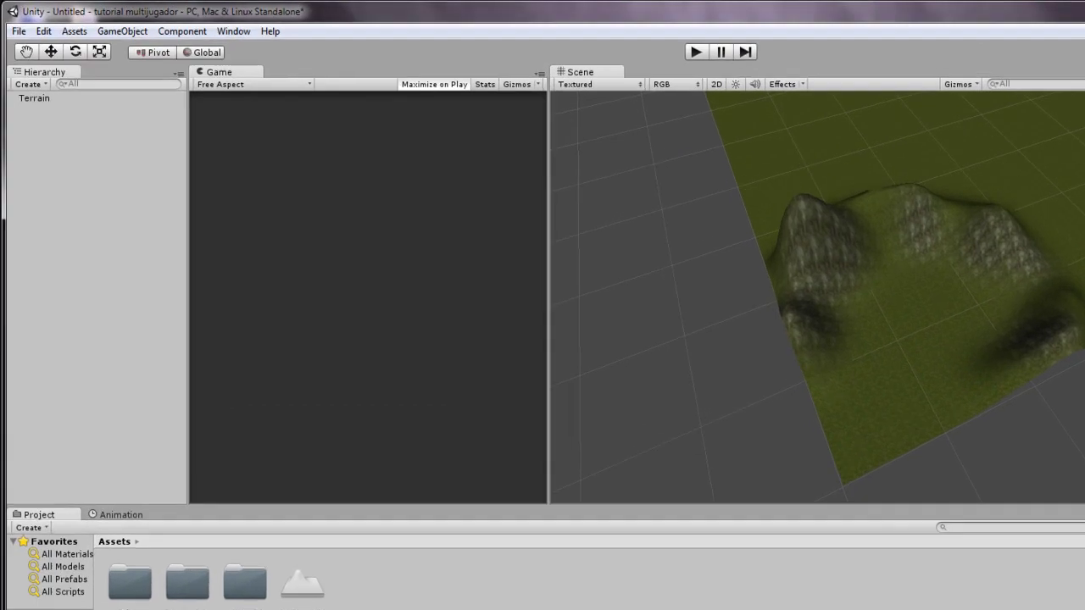
- Pick Sunny2 Skybox as the Render Settings skybox material
click(1068, 166)
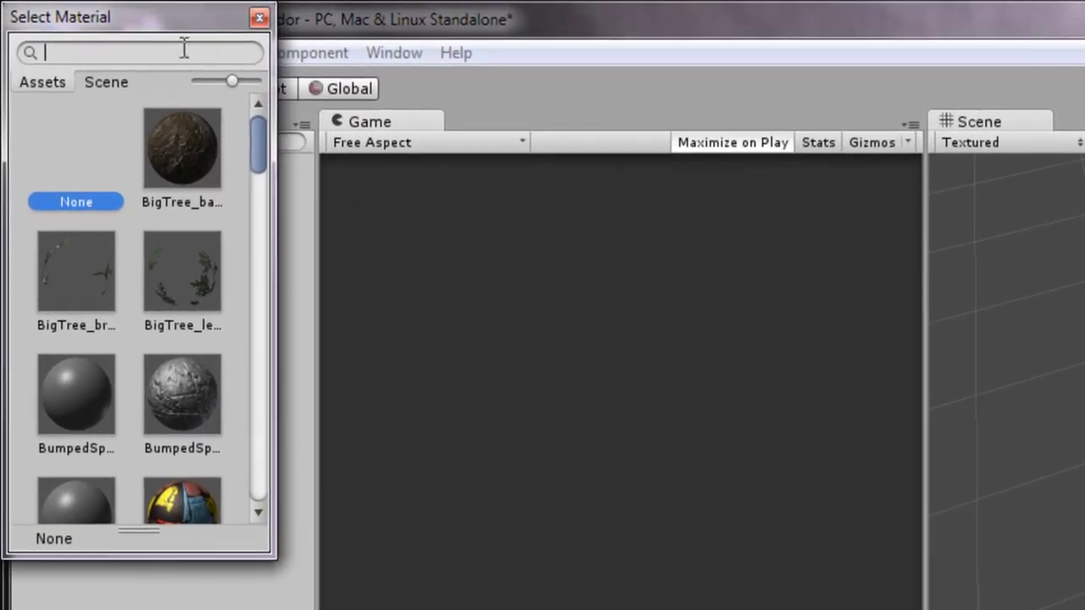
text(sky)
drag(253, 258, 235, 383)
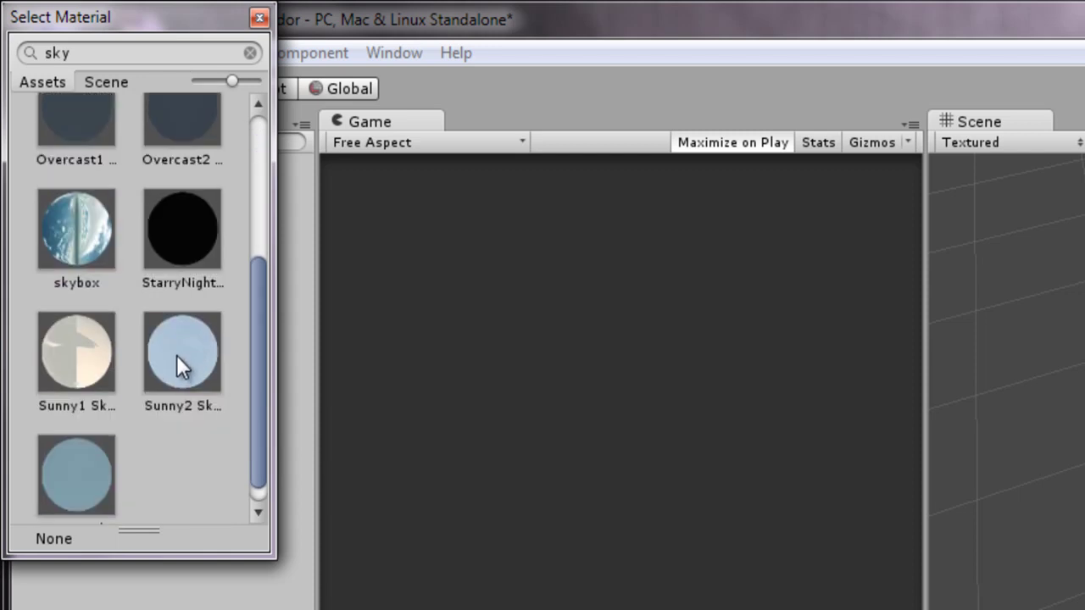
click(176, 355)
double_click(176, 354)
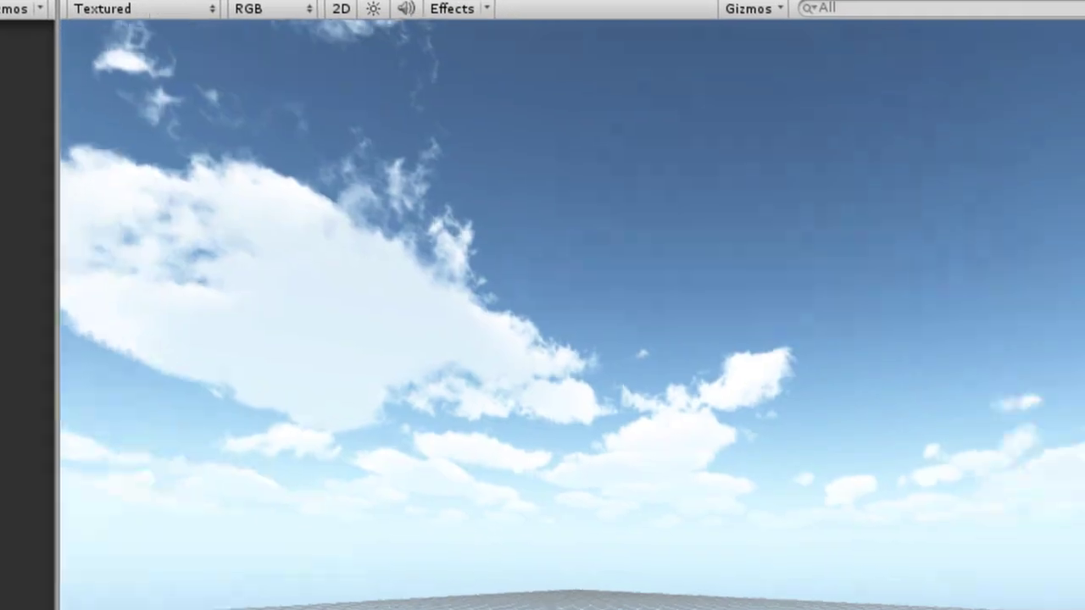
right_drag(542, 305, 543, 254)
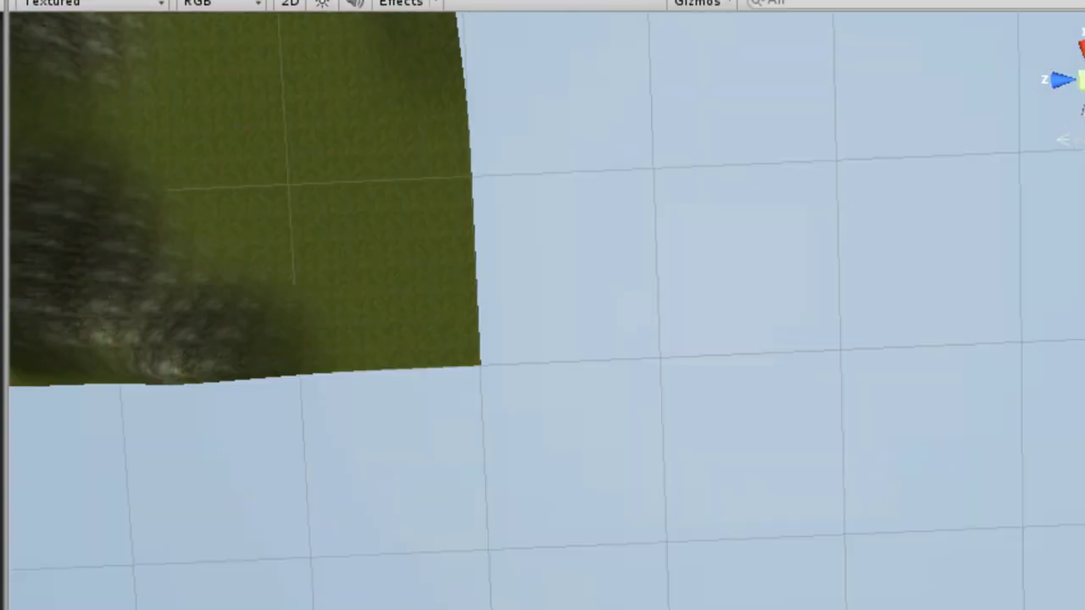
mouse_move(661, 212)
right_down()
mouse_move(761, 264)
mouse_move(609, 111)
right_up()
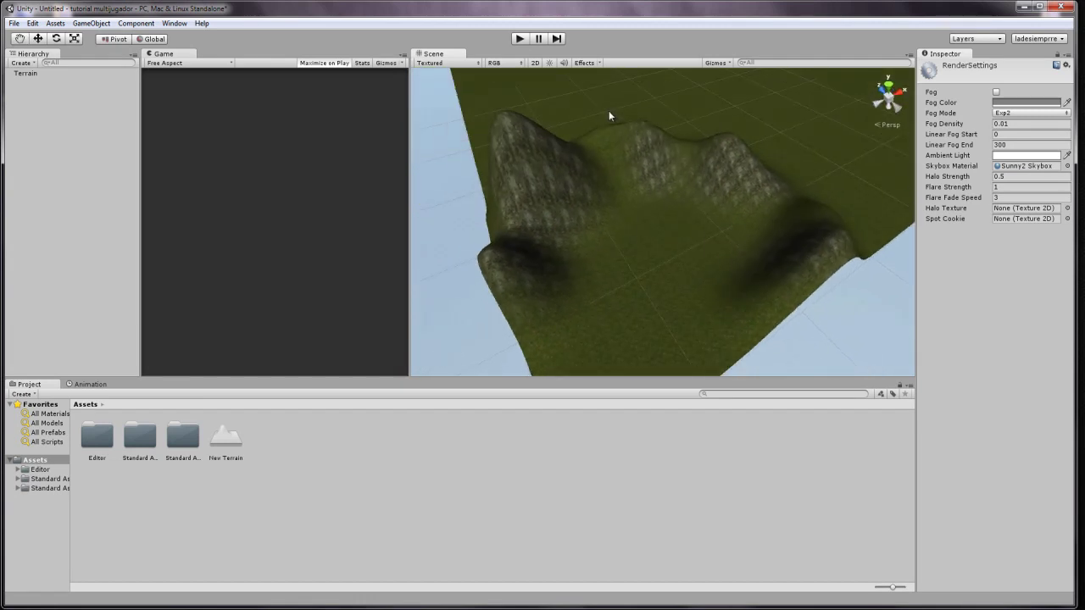
mouse_move(615, 217)
right_down()
mouse_move(646, 166)
mouse_move(678, 595)
mouse_move(651, 342)
mouse_move(567, 194)
mouse_move(564, 104)
mouse_move(503, 232)
right_up()
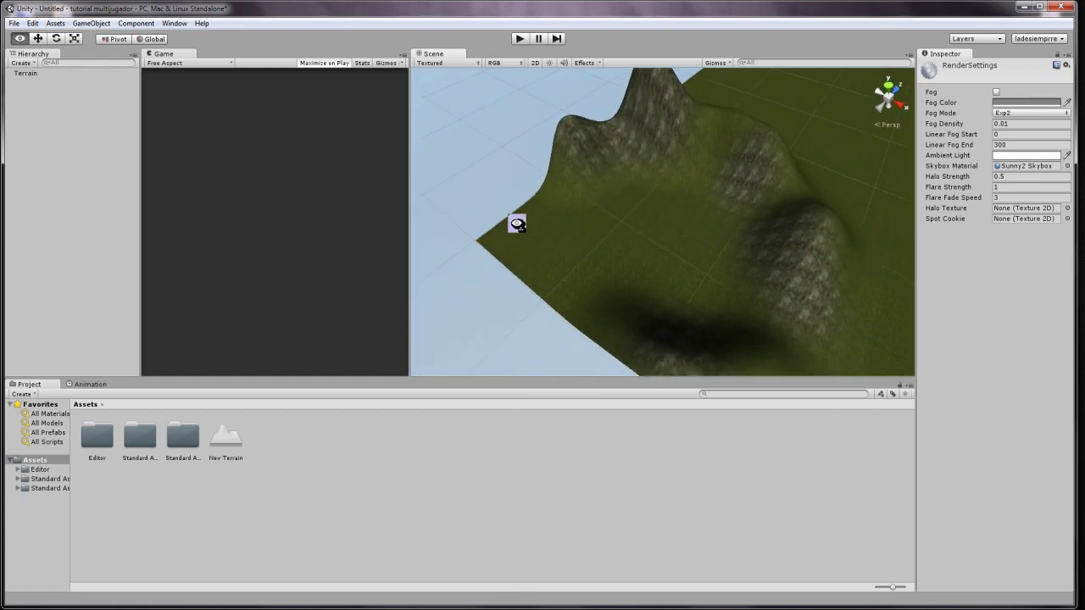
right_drag(503, 231, 530, 224)
scroll(530, 225, up, 2)
mouse_move(708, 206)
right_down()
mouse_move(714, 153)
mouse_move(717, 177)
mouse_move(676, 196)
right_up()
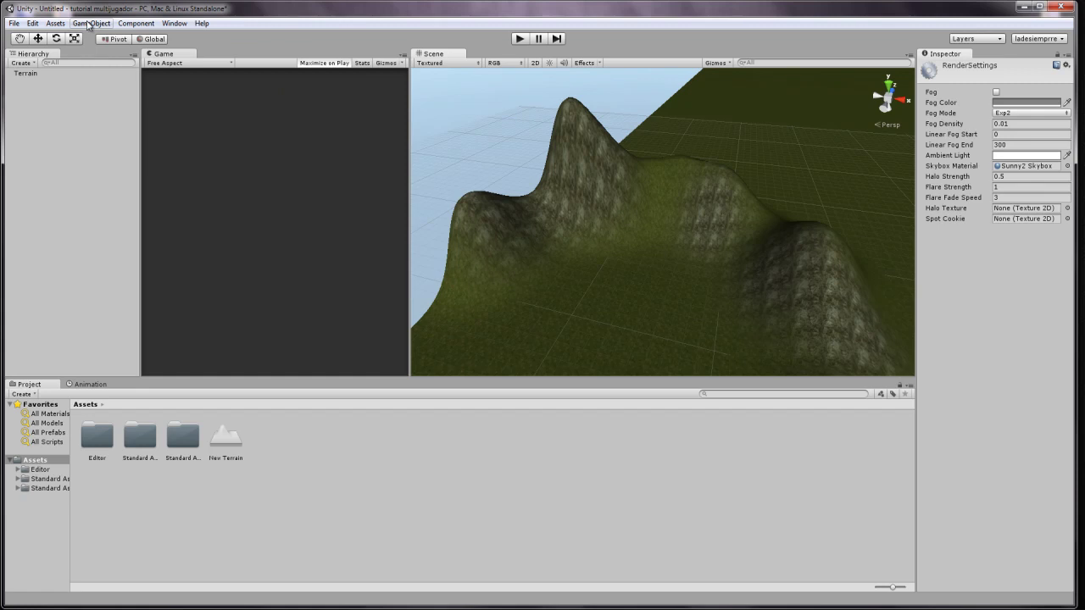
- Create an empty object and rename it Generalscripts
click(216, 605)
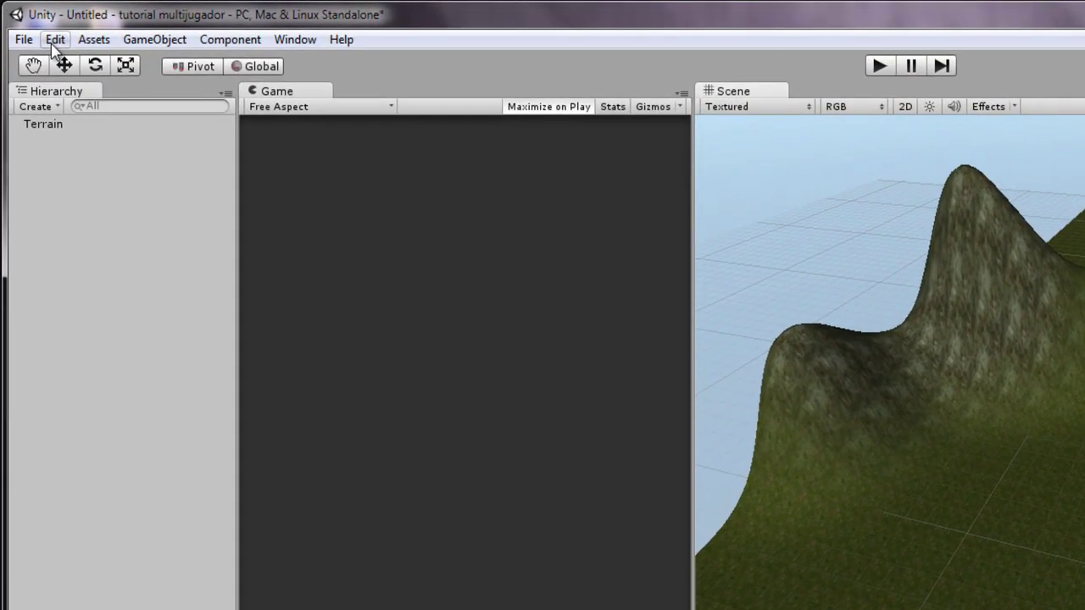
click(23, 40)
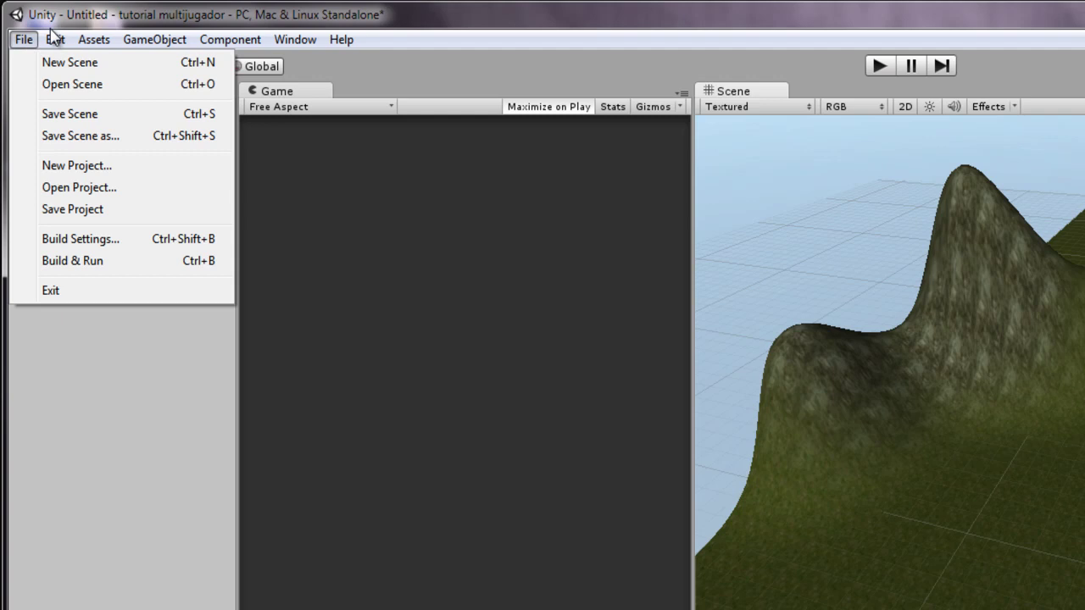
mouse_move(84, 43)
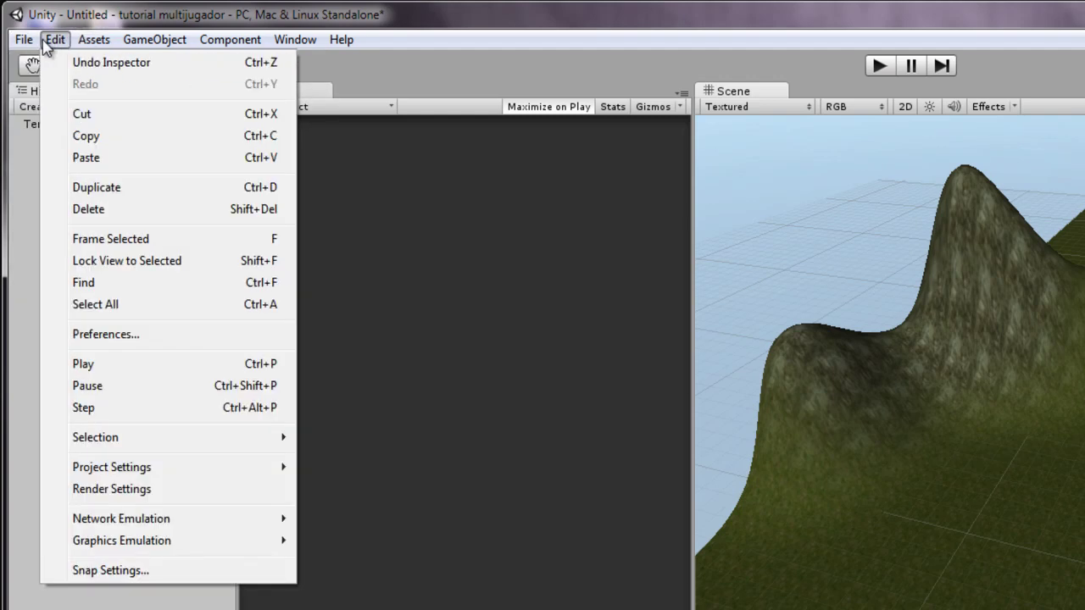
mouse_move(140, 40)
click(165, 66)
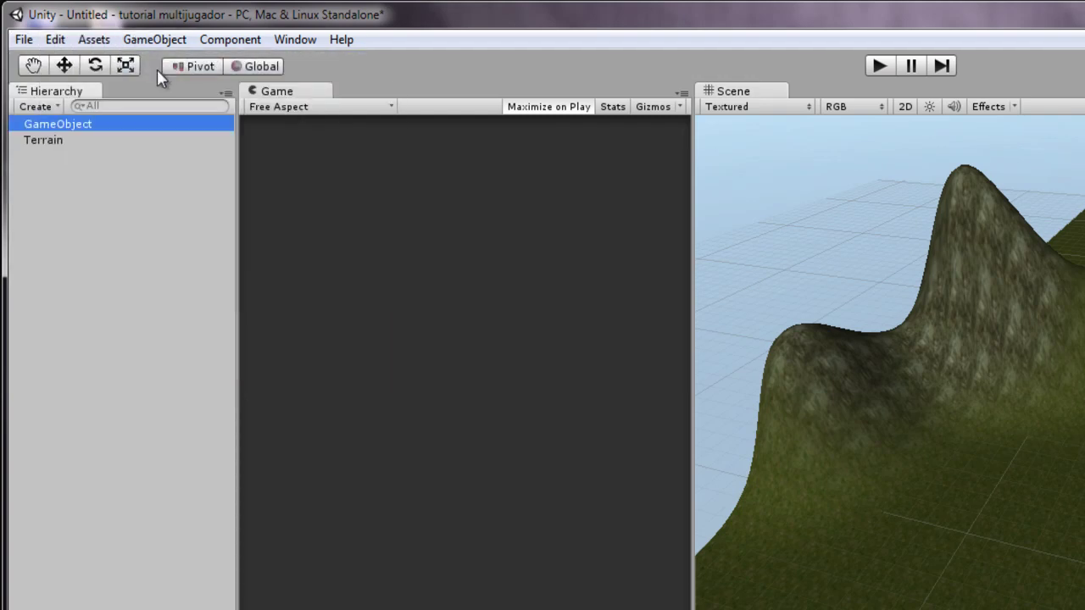
click(91, 124)
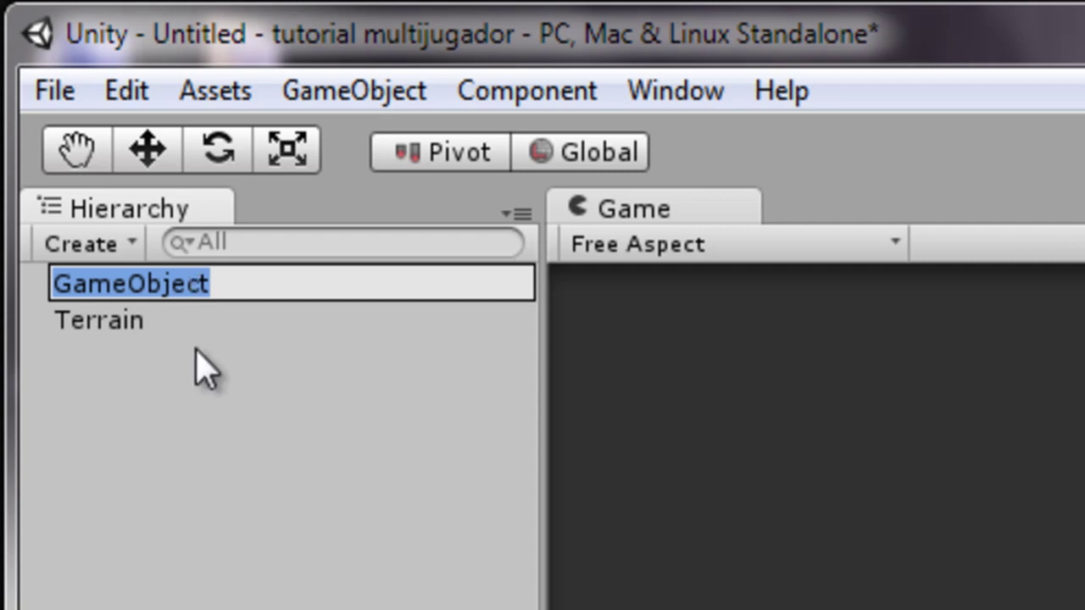
text(Ge)
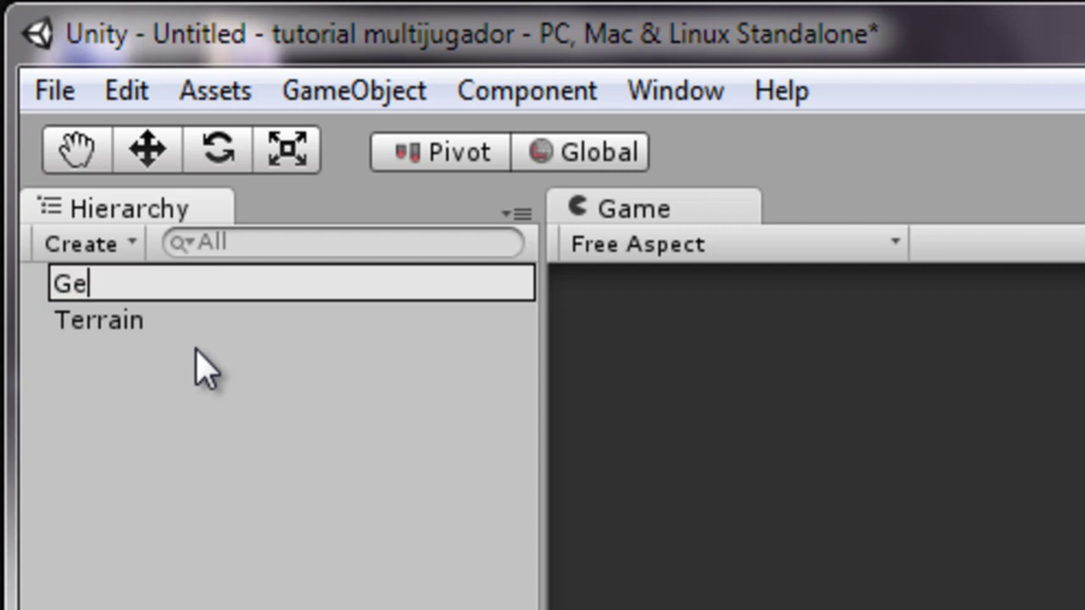
text(neralscripts)
click(39, 131)
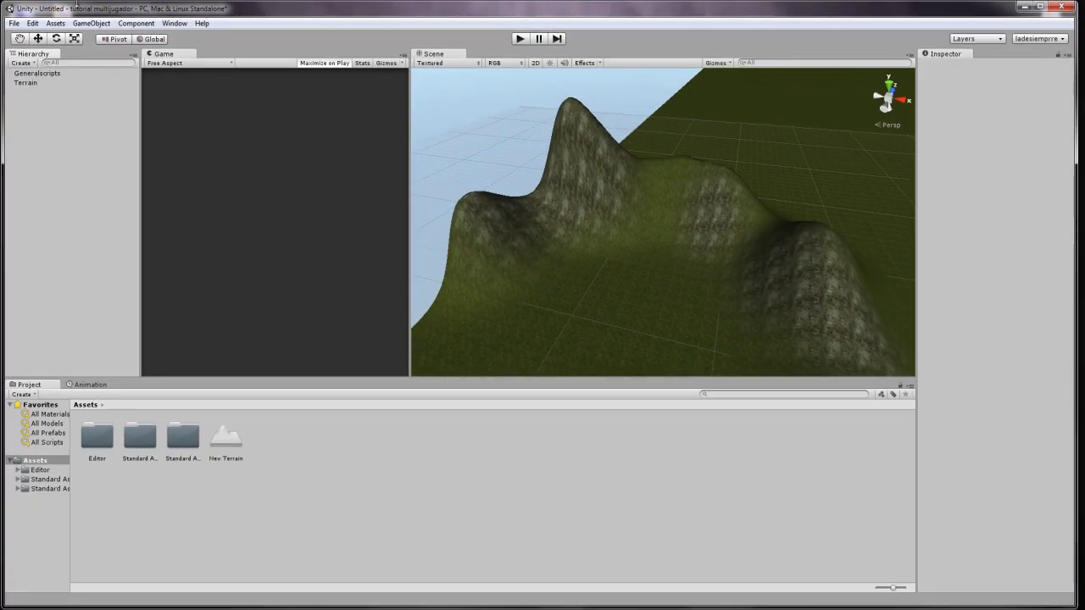
- Create another empty GameObject in the scene
click(46, 76)
click(90, 23)
click(115, 39)
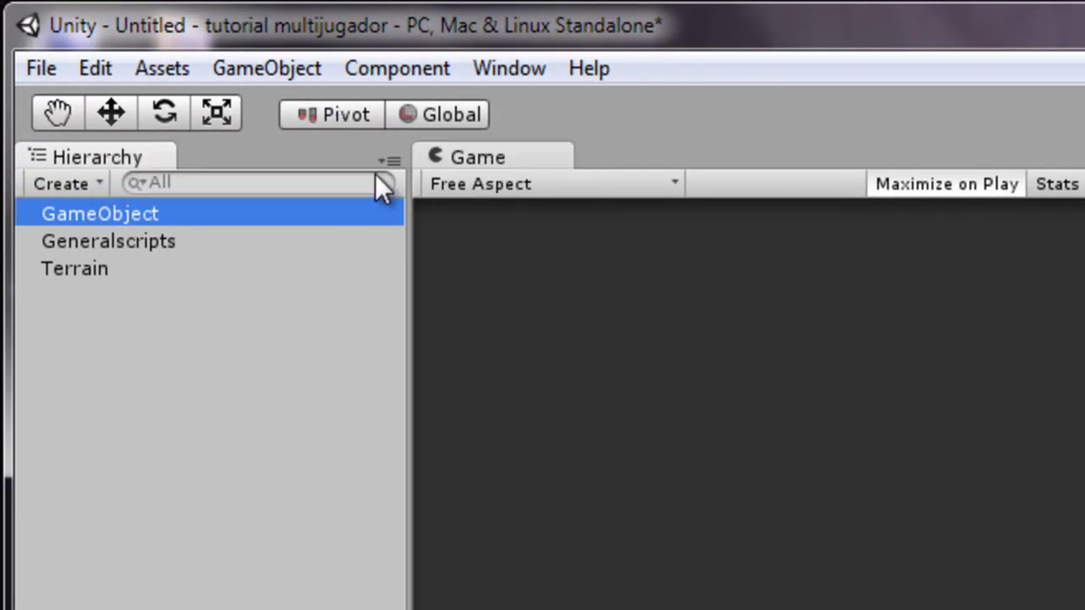
- Rename the new empty object to Spawnpoints
click(113, 216)
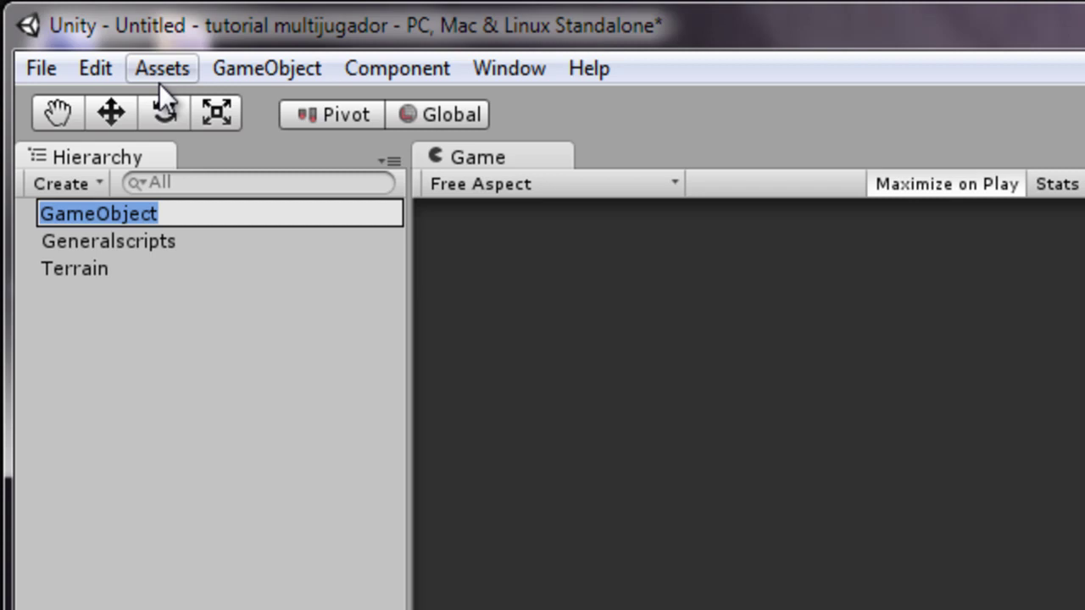
text(Sa)
key(BackSpace)
text(pa)
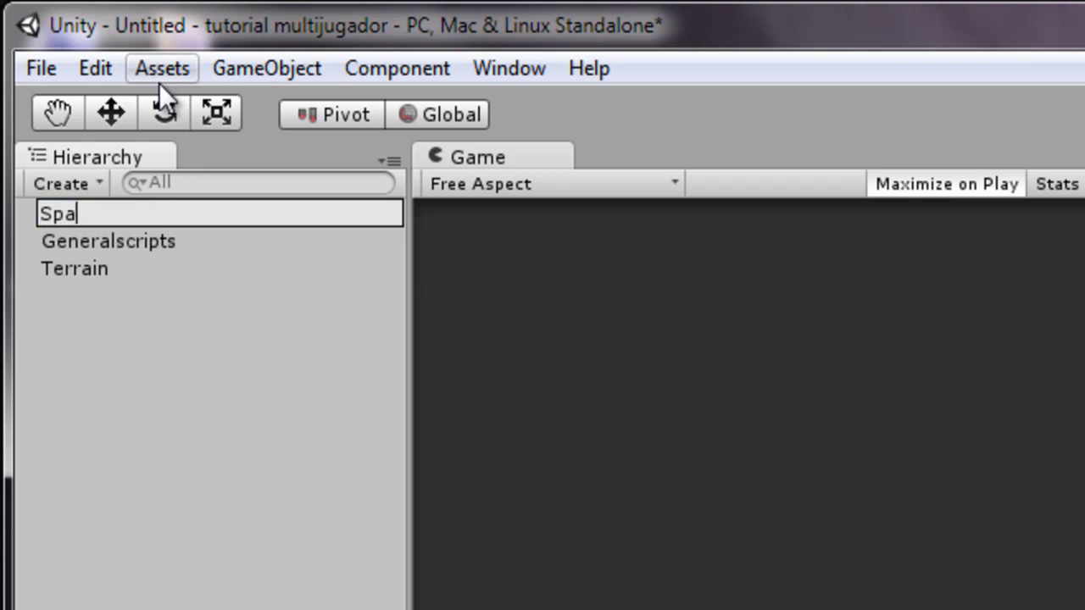
text(wn)
text(points)
key(Return)
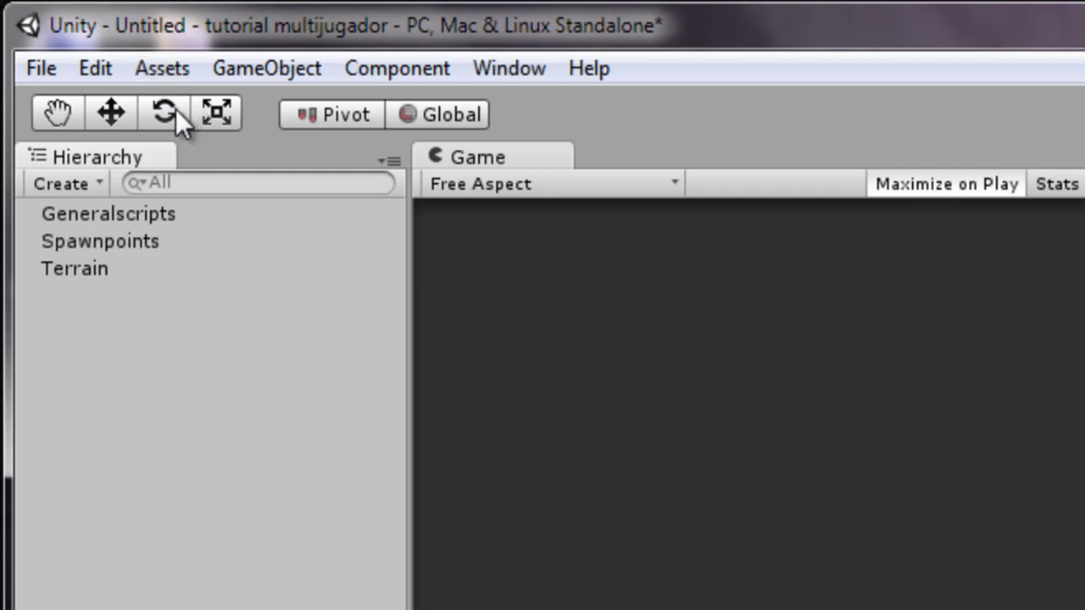
- Create an empty object named Spawnpoint and nest it under Spawnpoints
click(147, 238)
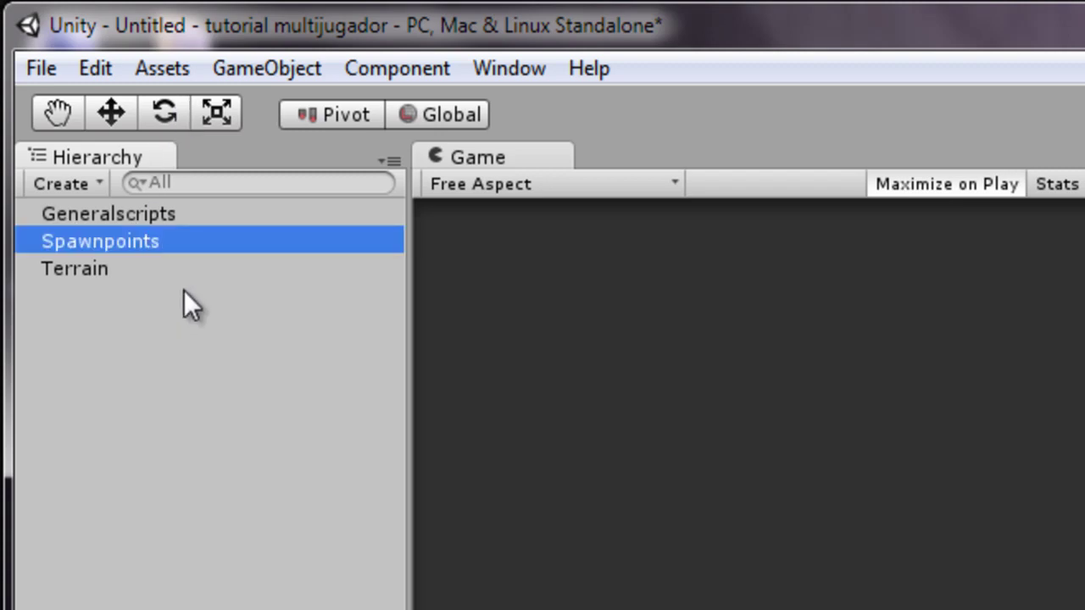
click(228, 67)
click(271, 114)
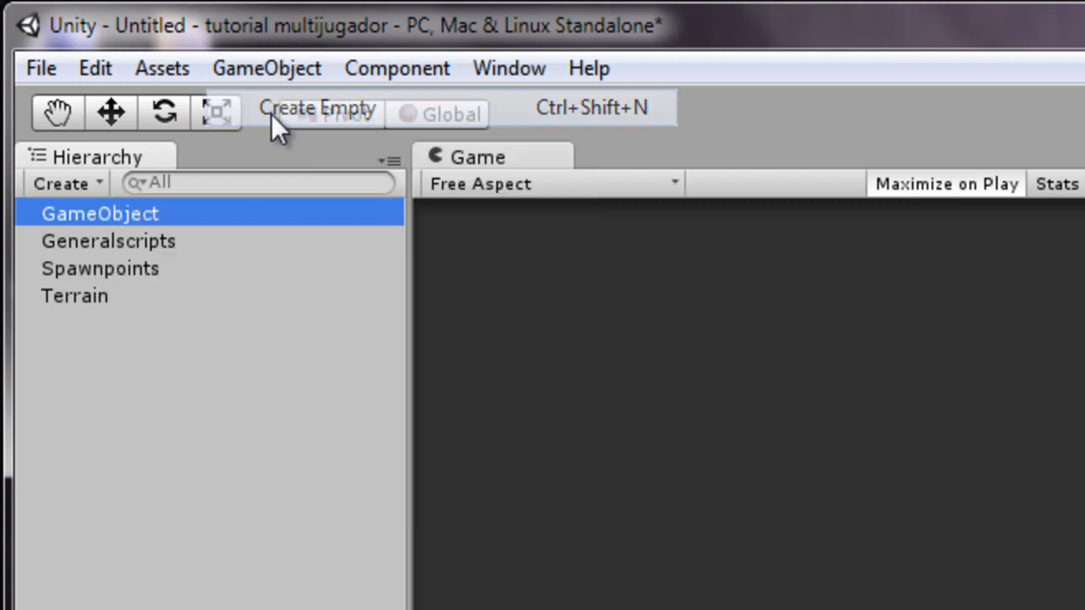
click(120, 212)
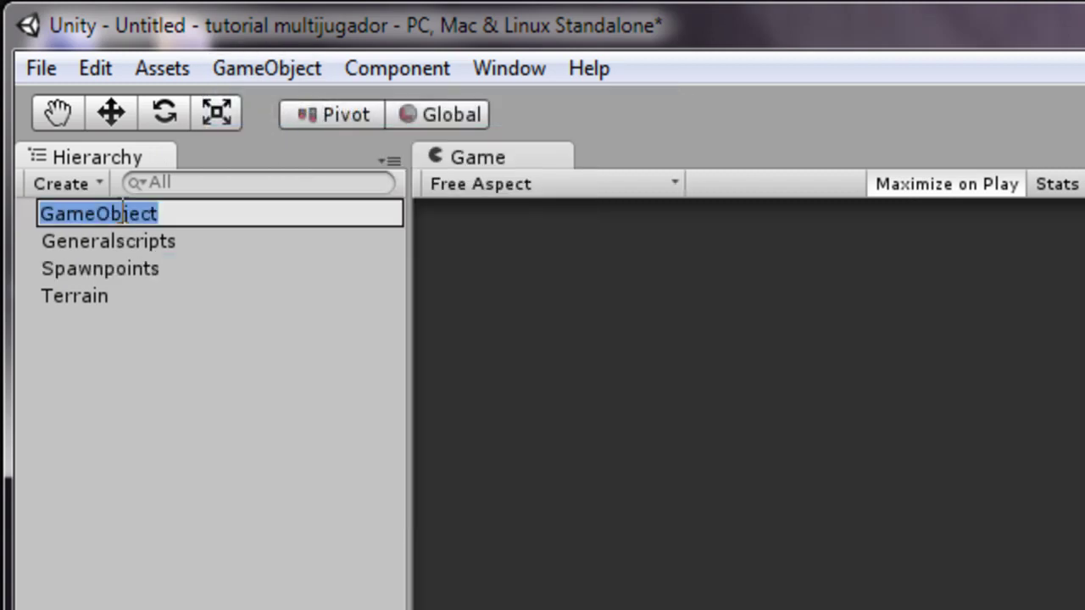
text(Spawnpoint)
click(175, 442)
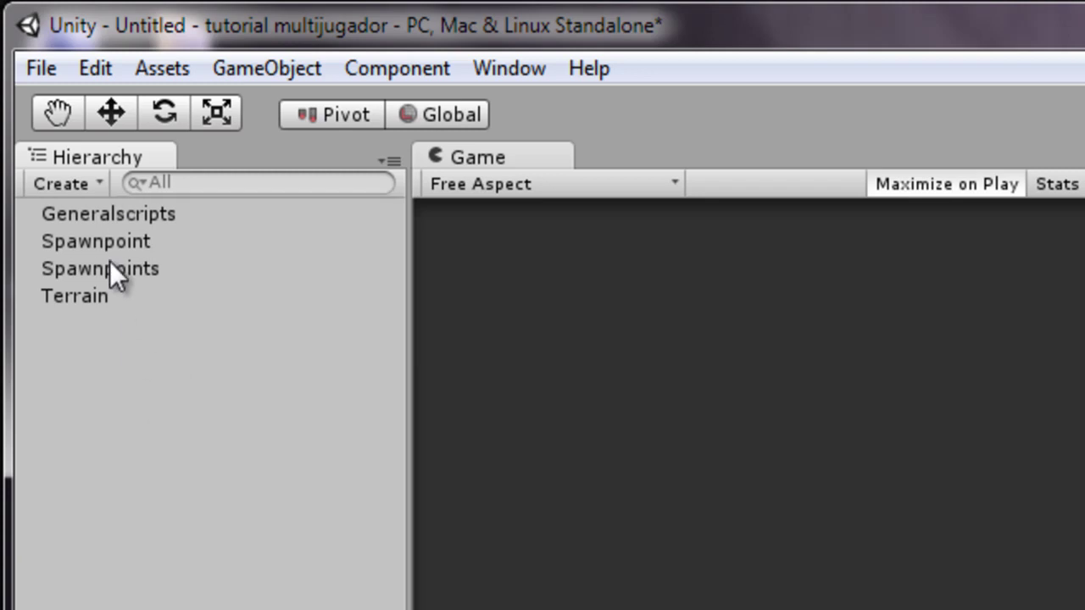
click(127, 244)
drag(126, 242, 129, 267)
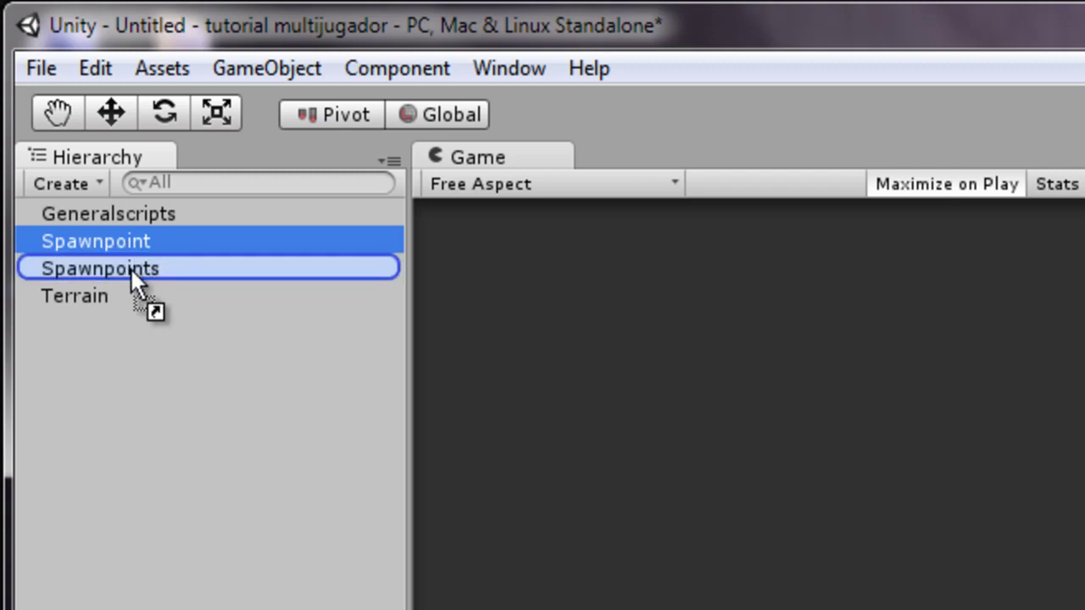
click(27, 241)
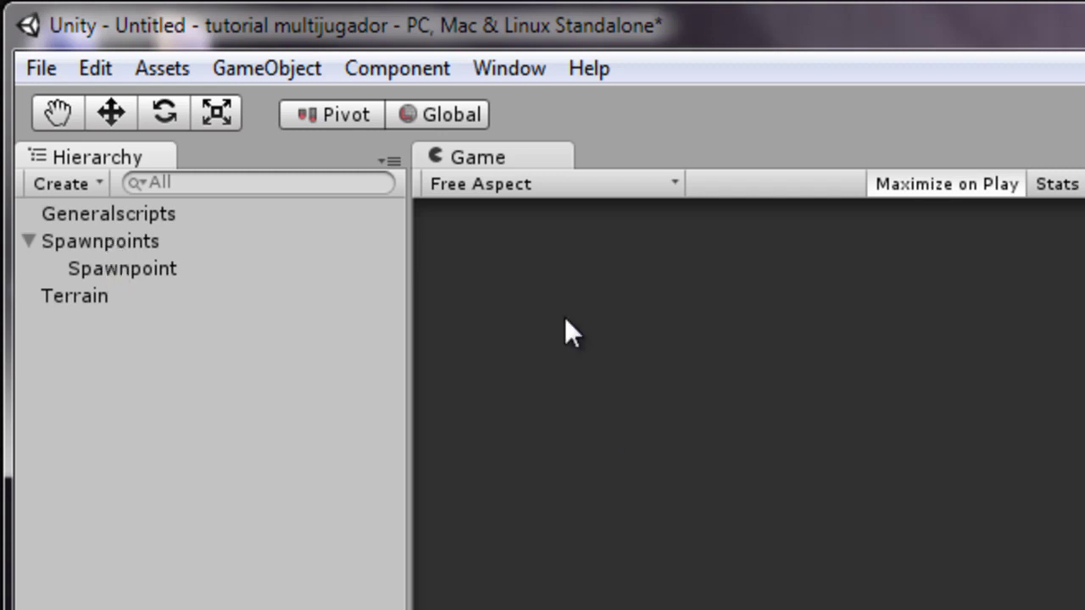
- Duplicate Spawnpoint so Spawnpoints holds four Spawnpoint children
click(136, 271)
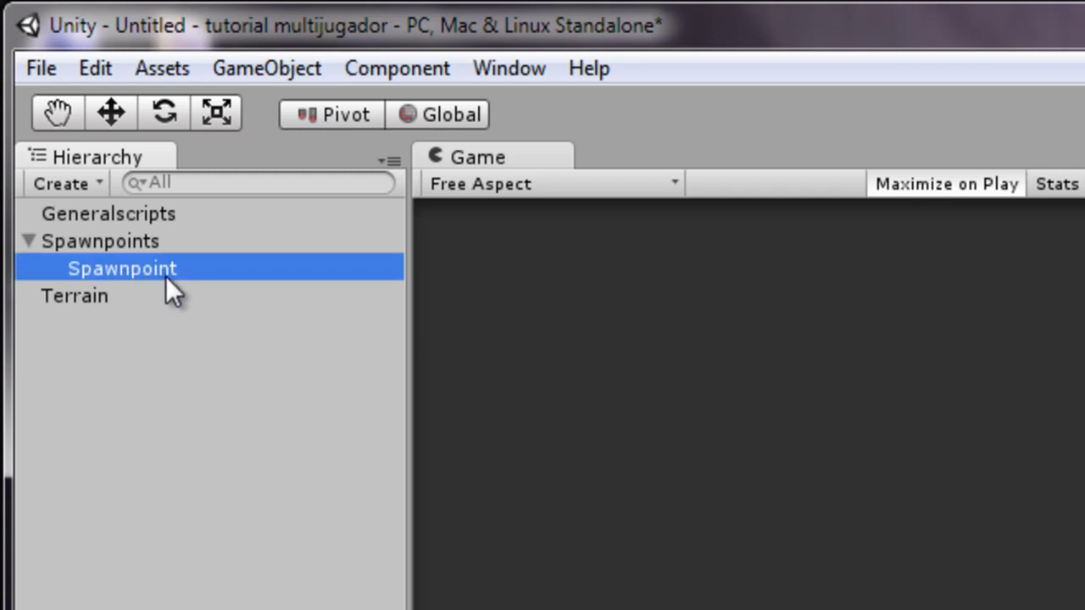
key(ctrl+d)
key(ctrl+d)
key(ctrl+d)
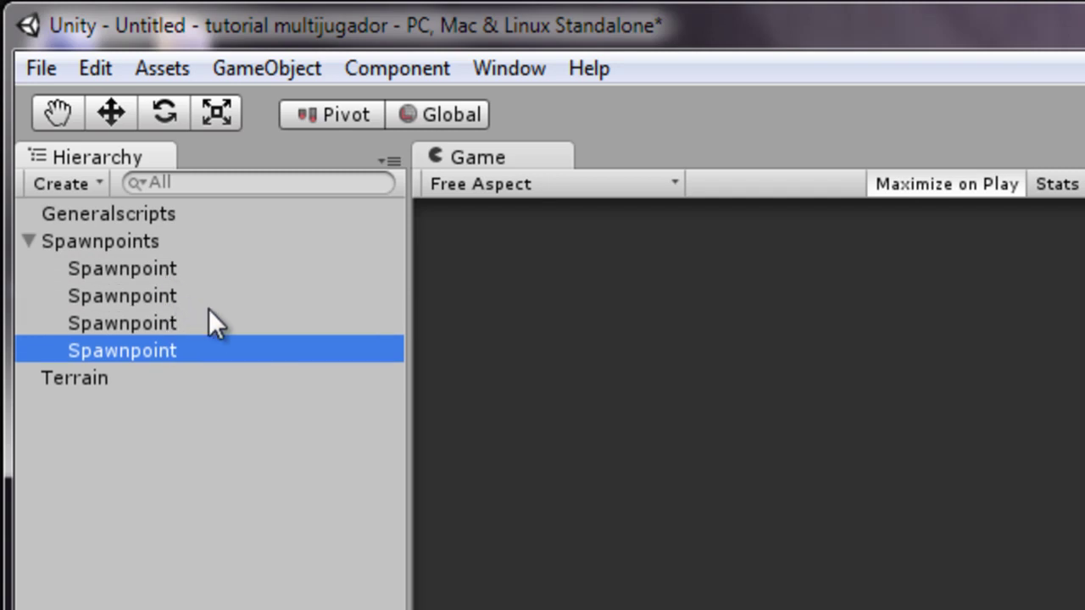
click(162, 278)
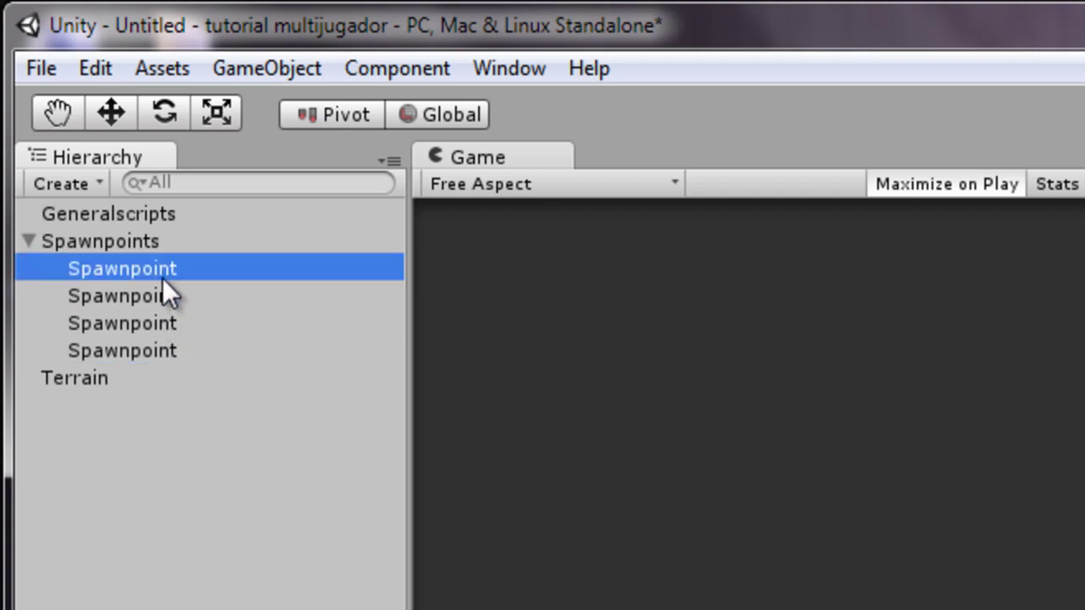
click(156, 297)
click(154, 323)
click(155, 350)
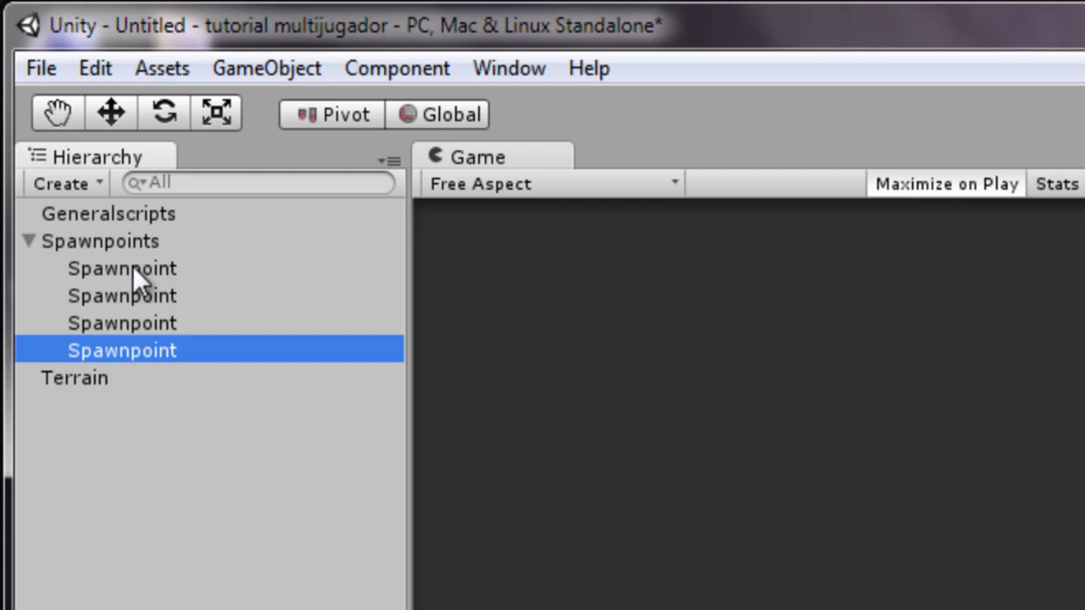
click(133, 268)
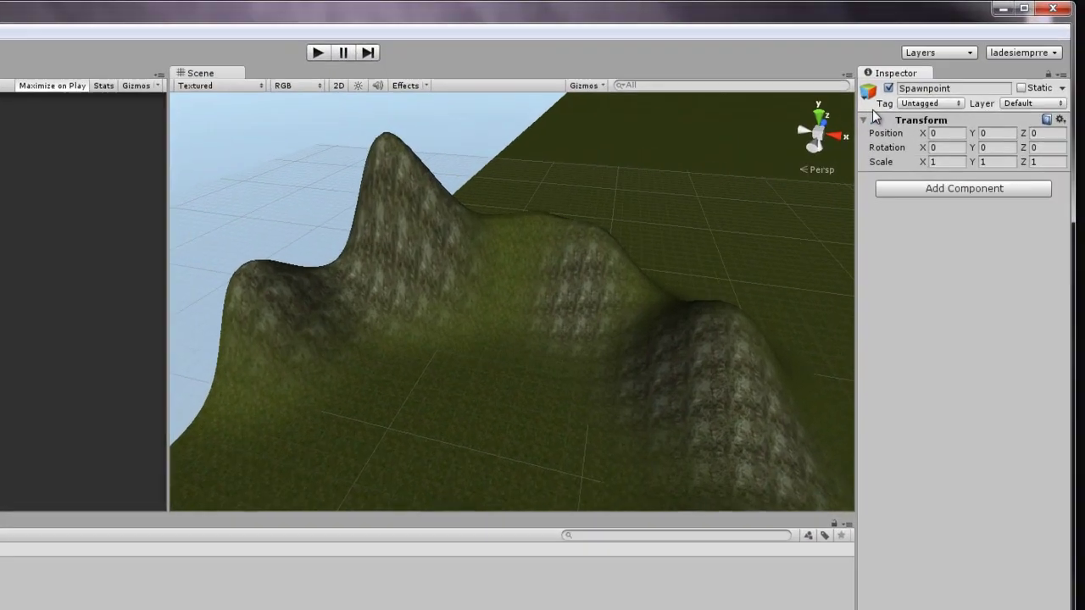
- Create a new tag named Spawnpoint in the tag editor
click(933, 103)
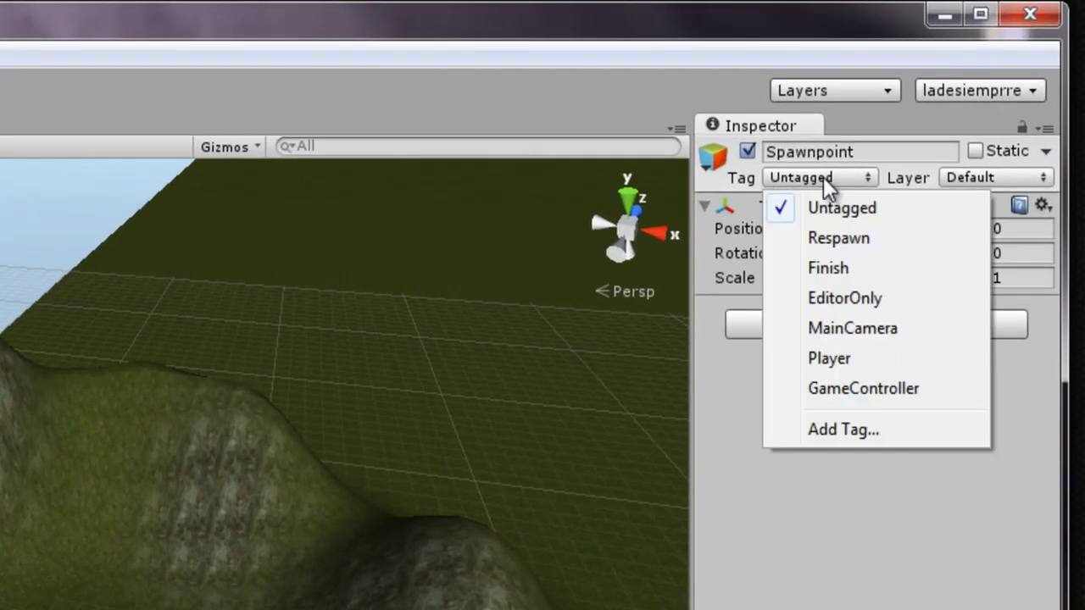
click(845, 429)
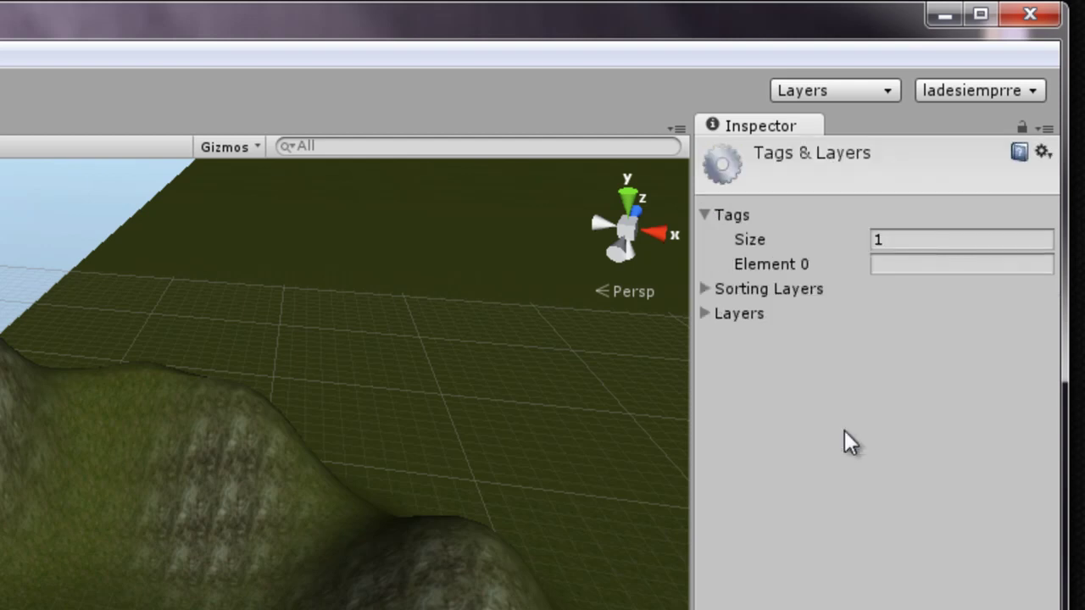
click(905, 239)
click(903, 265)
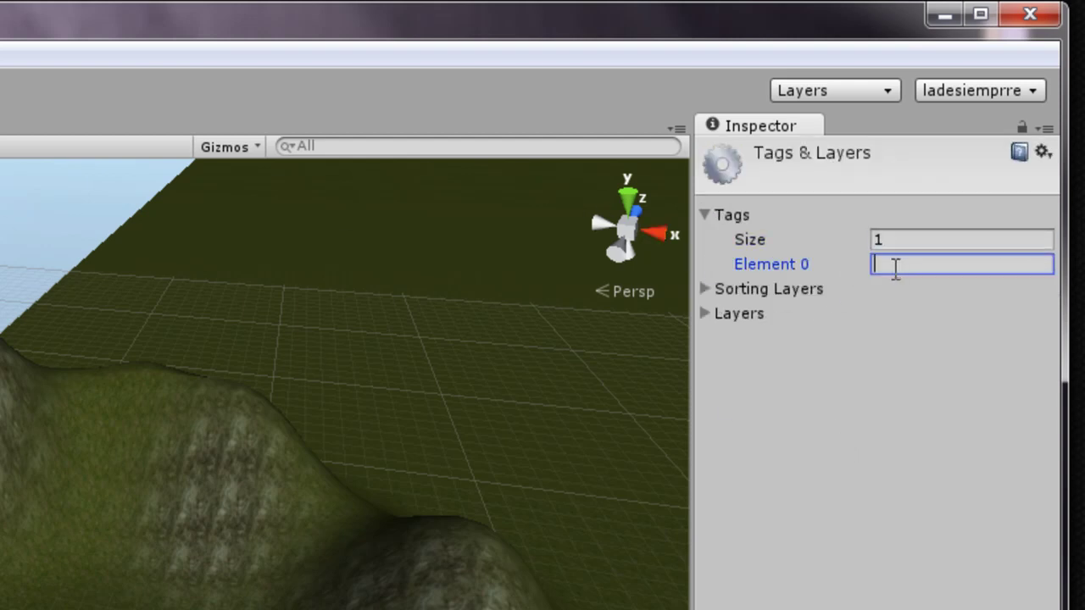
text(Spawnpint)
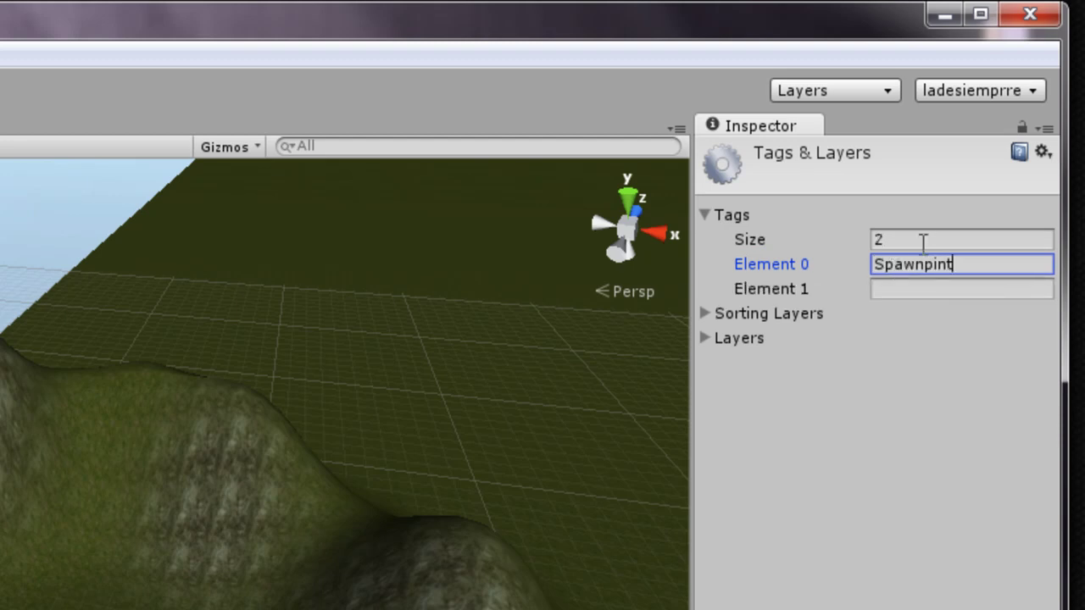
click(933, 264)
text(o)
click(983, 593)
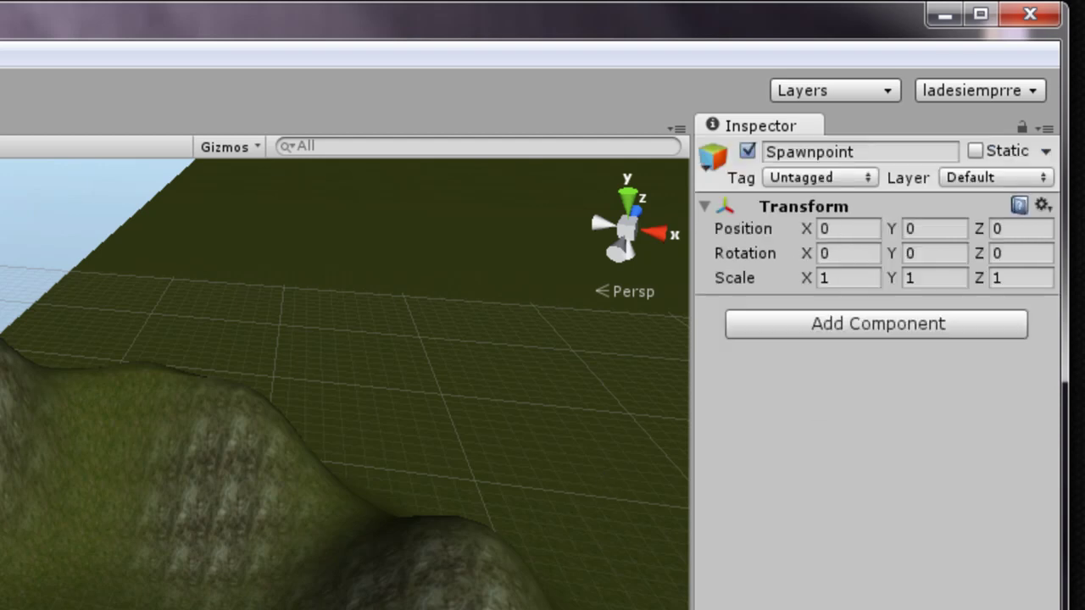
- Assign the Spawnpoint tag to each Spawnpoint object, including the fourth
click(852, 176)
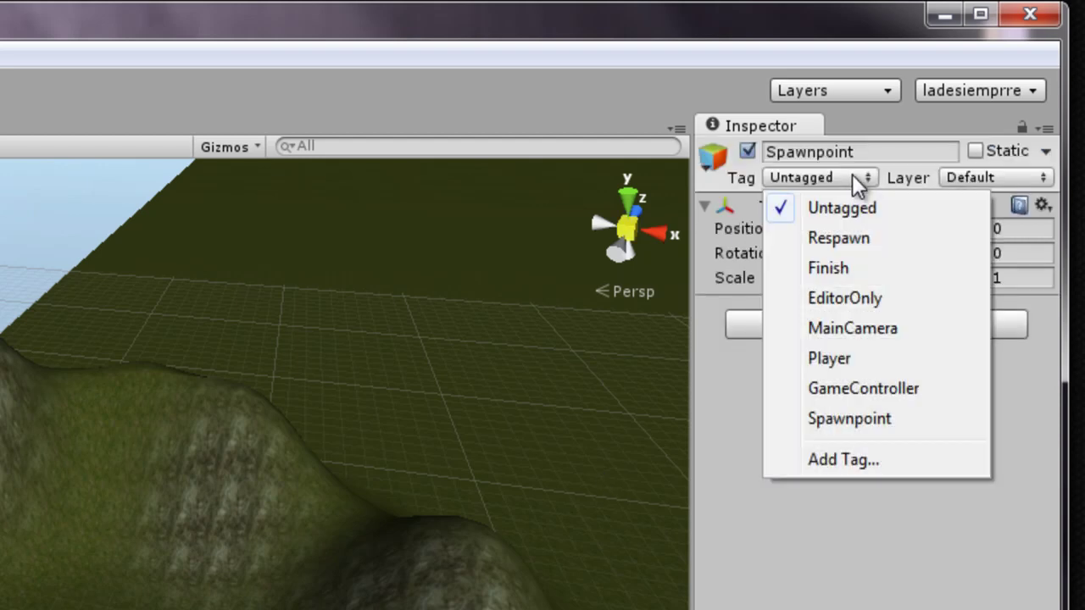
click(861, 419)
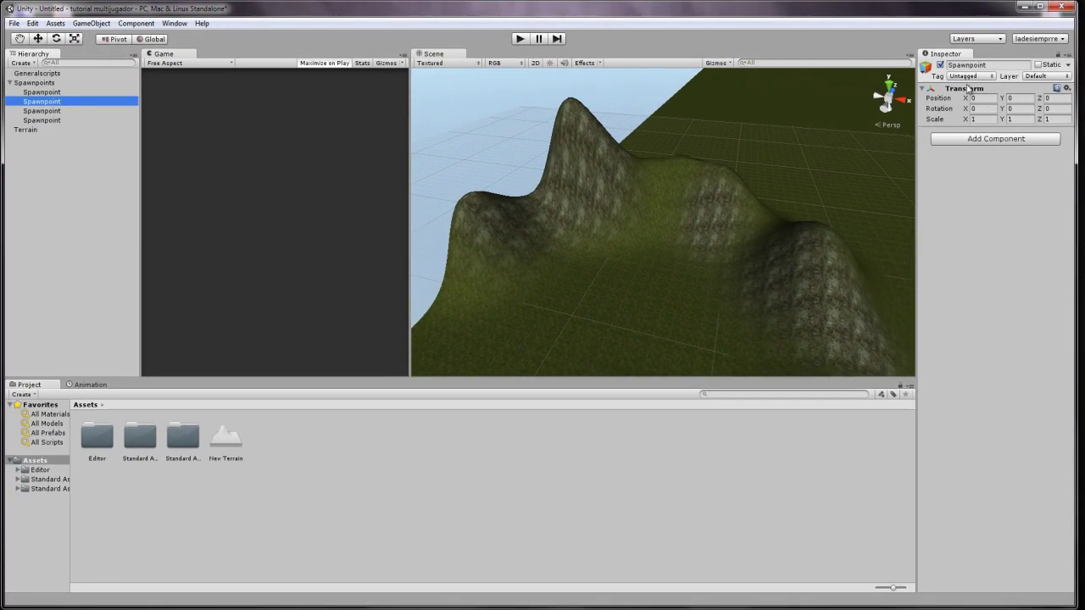
click(971, 77)
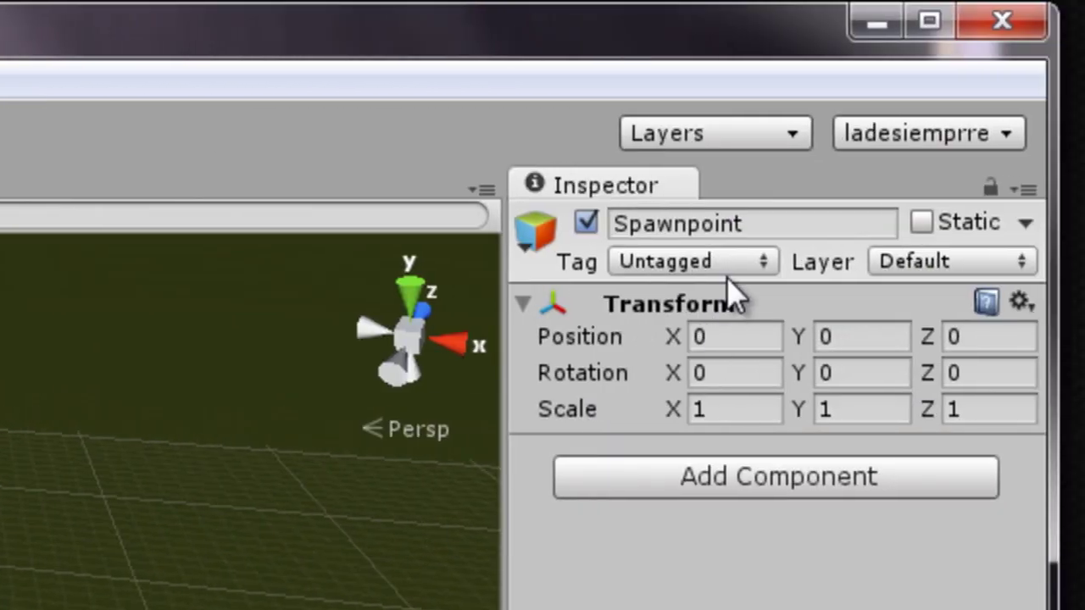
click(754, 220)
click(827, 522)
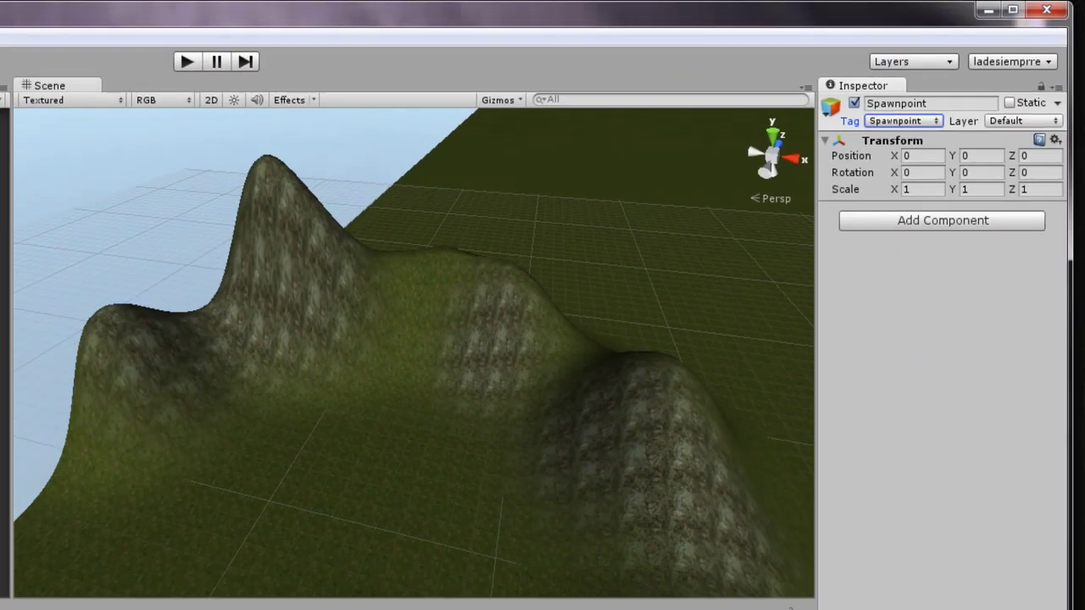
click(57, 120)
click(983, 76)
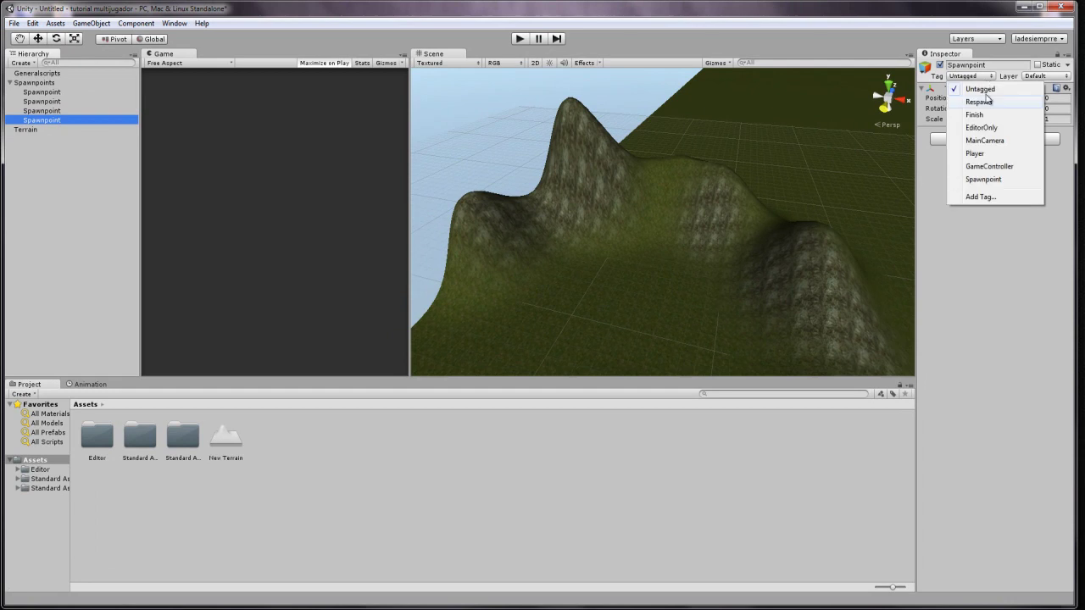
click(990, 179)
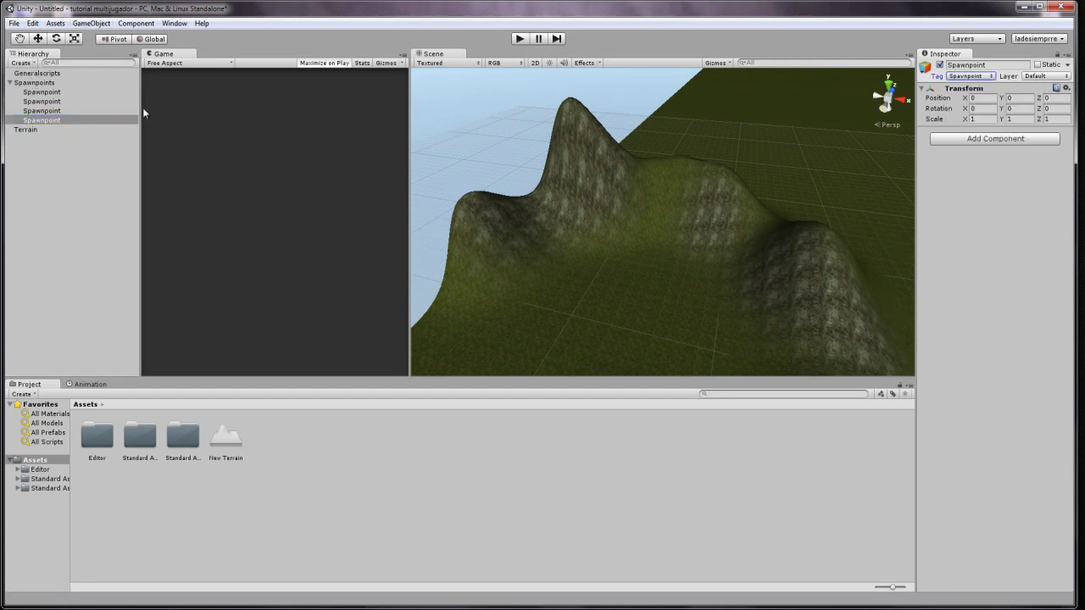
- Frame the Spawnpoints group in the scene view with the Move tool active
double_click(34, 83)
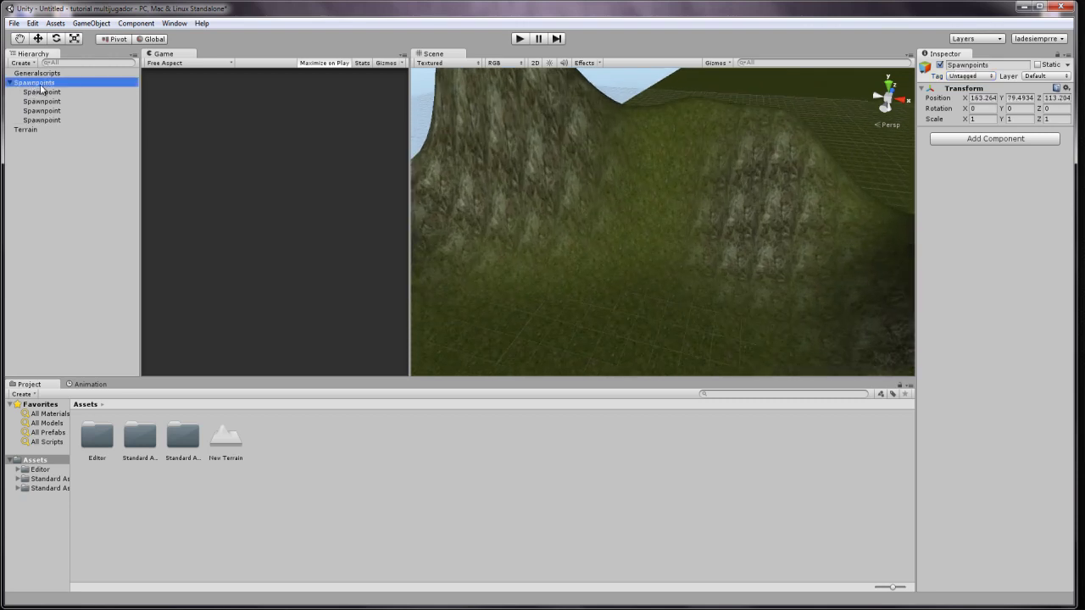
scroll(623, 246, up, 5)
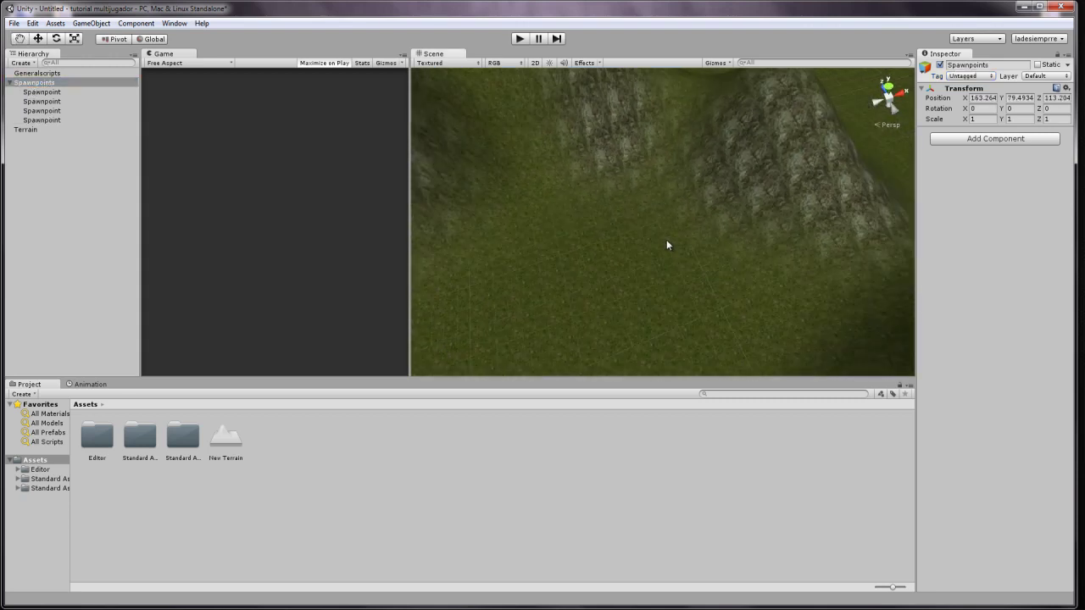
double_click(47, 100)
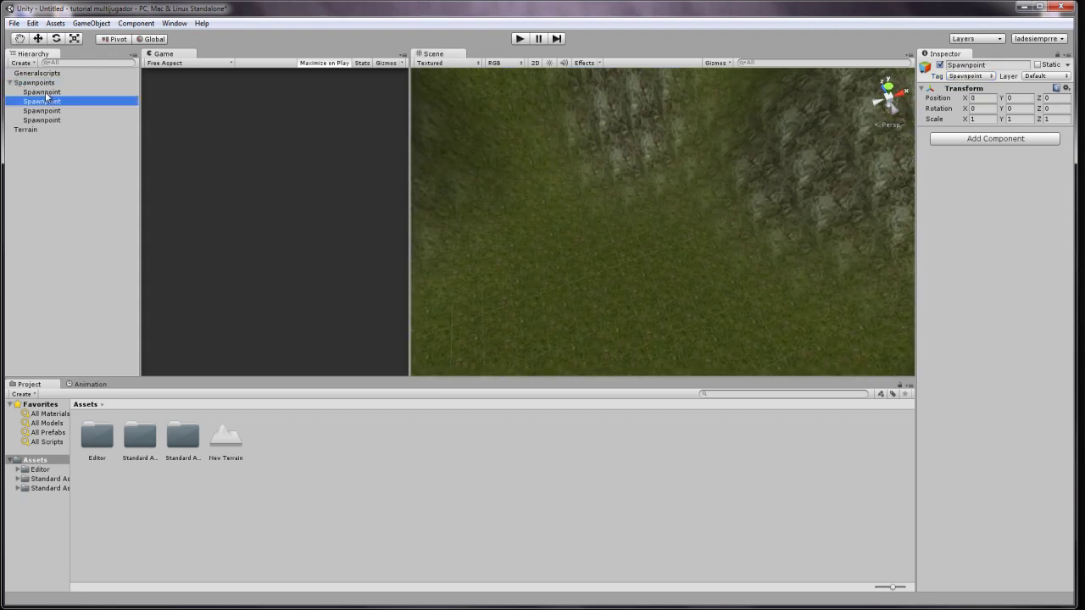
click(38, 39)
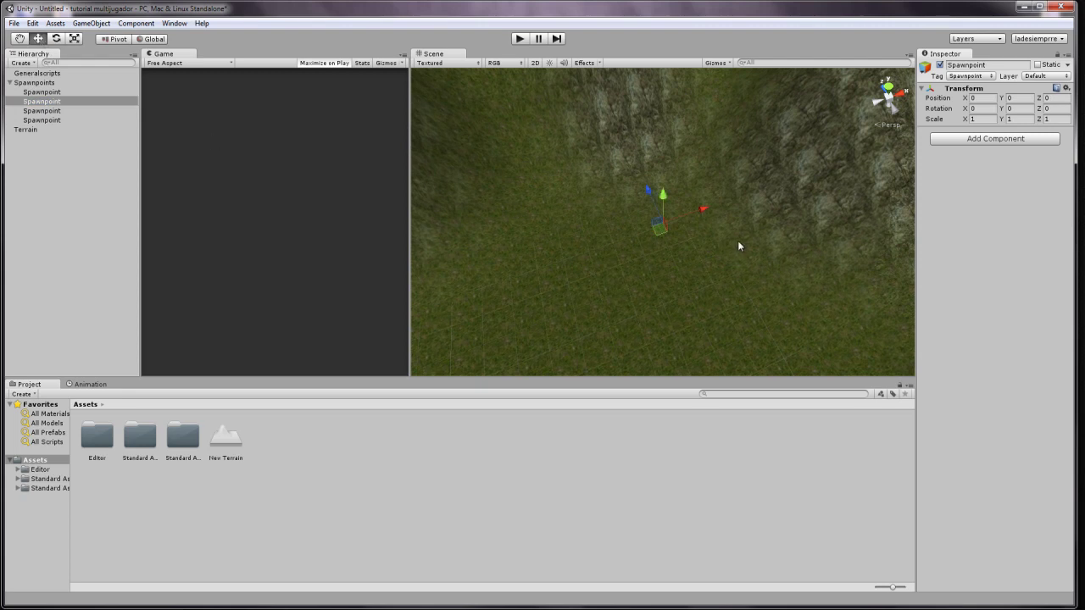
right_drag(737, 239, 749, 136)
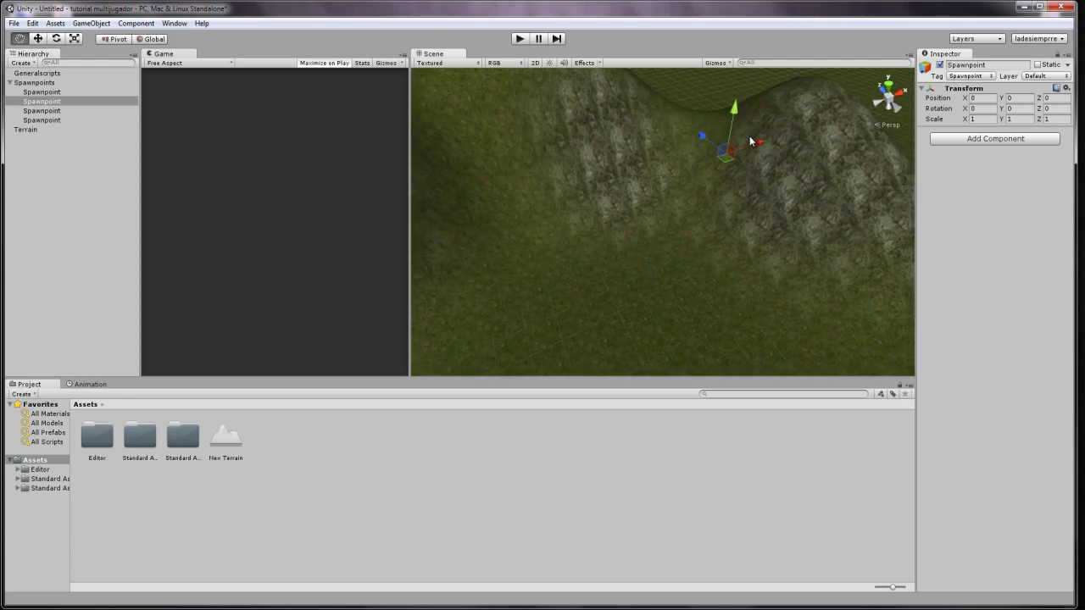
double_click(35, 83)
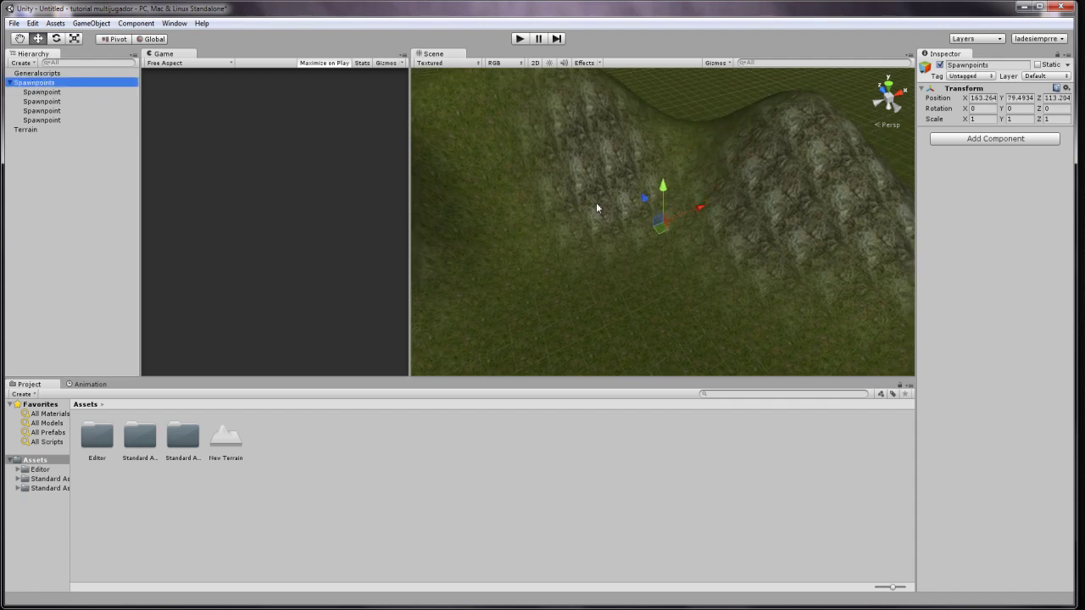
- Drag the Spawnpoints group down to ground level at about Y 3.6
drag(662, 184, 662, 307)
right_drag(654, 310, 671, 105)
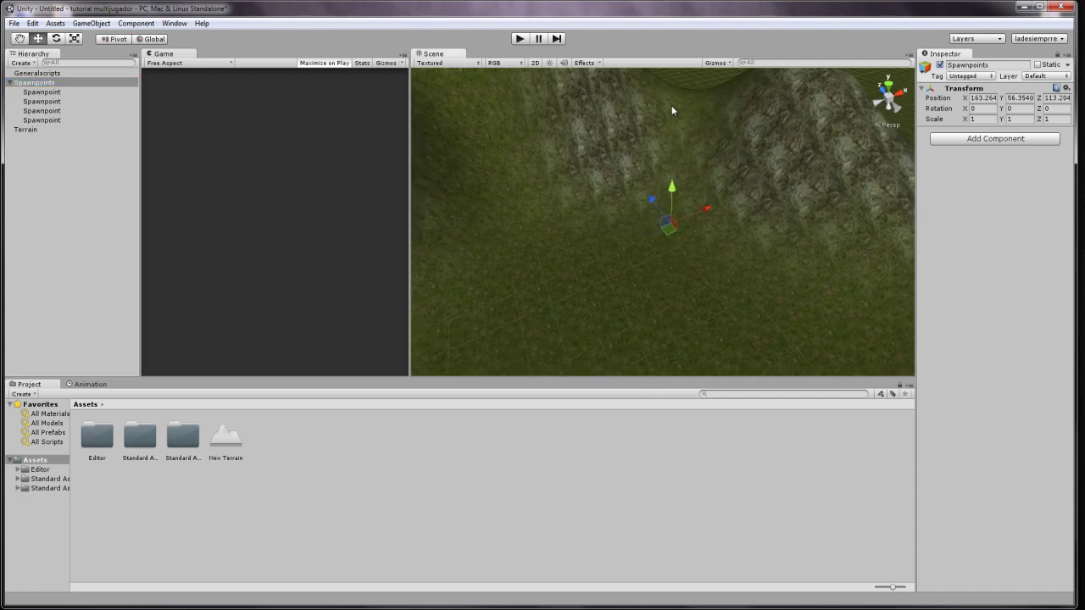
drag(670, 185, 668, 555)
double_click(40, 82)
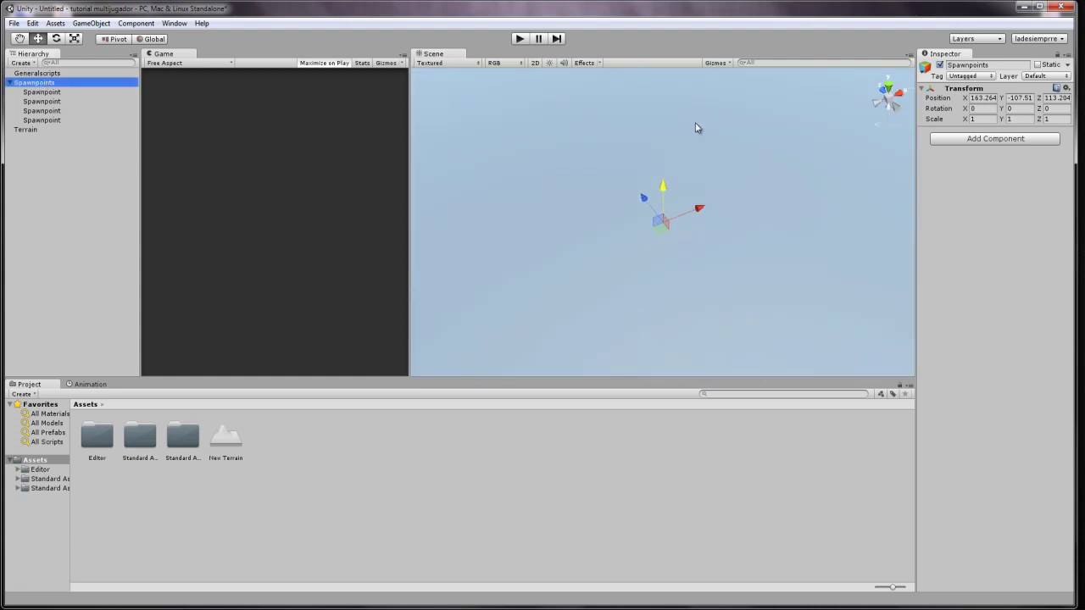
drag(662, 197, 645, 91)
mouse_move(645, 91)
middle_down()
mouse_move(667, 197)
mouse_move(669, 171)
middle_up()
mouse_move(648, 173)
mouse_down()
mouse_move(647, 95)
mouse_move(653, 127)
mouse_up()
mouse_move(656, 158)
right_down()
mouse_move(671, 227)
mouse_move(663, 153)
mouse_move(546, 521)
mouse_move(542, 143)
mouse_move(516, 262)
mouse_move(552, 201)
mouse_move(569, 507)
mouse_move(407, 414)
right_up()
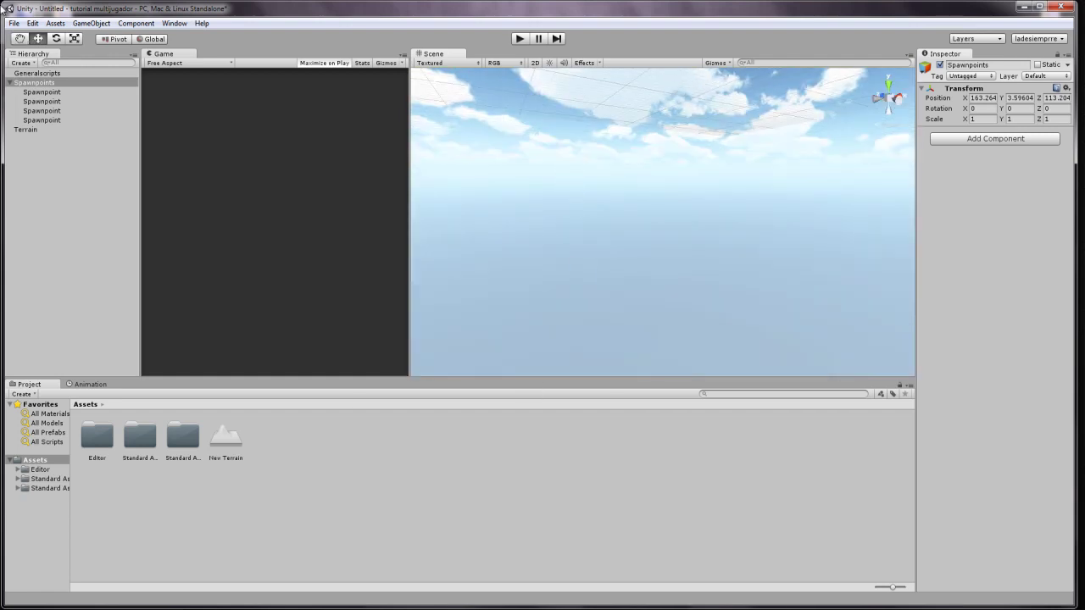
click(45, 83)
double_click(41, 84)
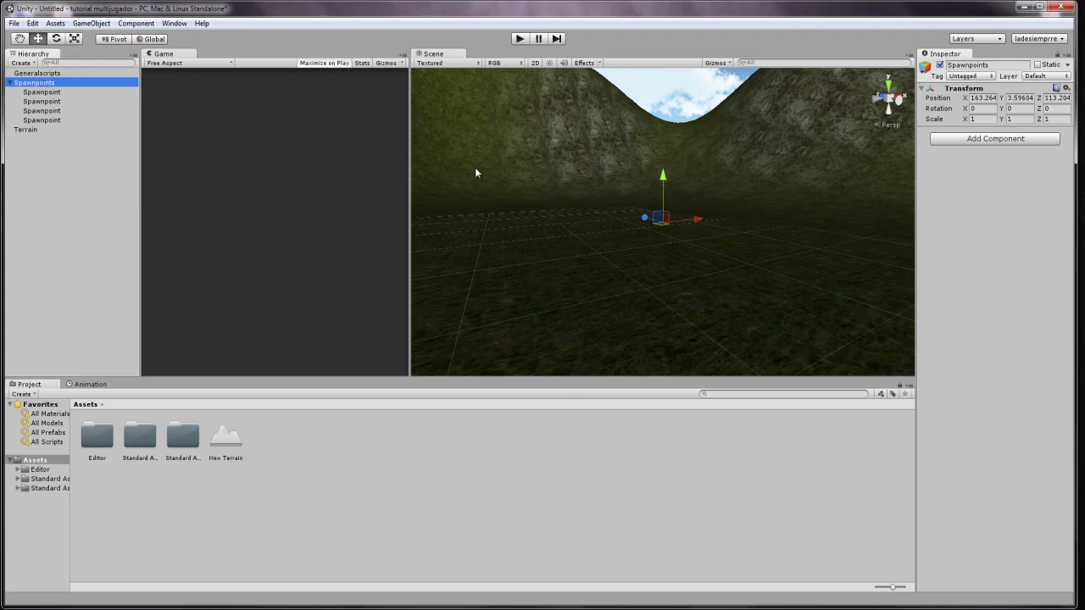
- Spread the four spawn points apart: X -11.839, Z forward, Z back, X 16.4012
click(49, 92)
drag(695, 221, 573, 242)
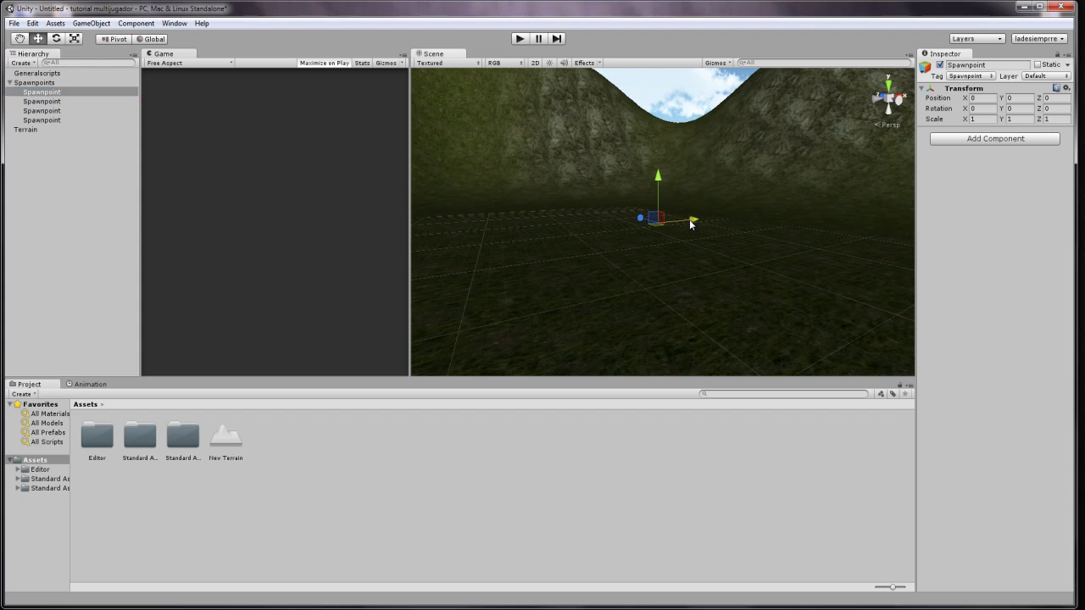
click(43, 95)
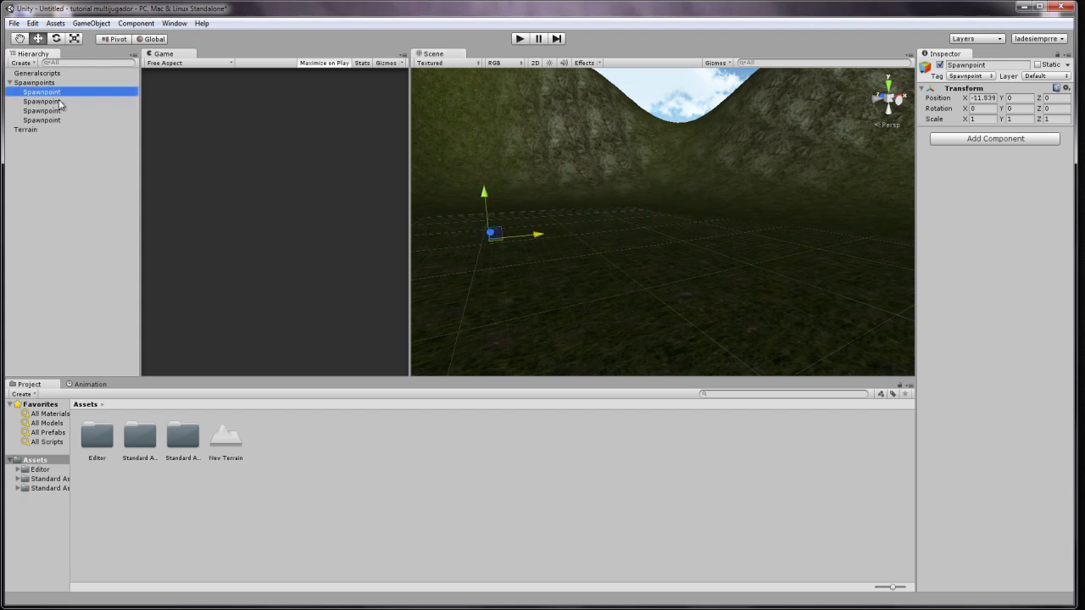
click(52, 103)
drag(651, 225, 725, 278)
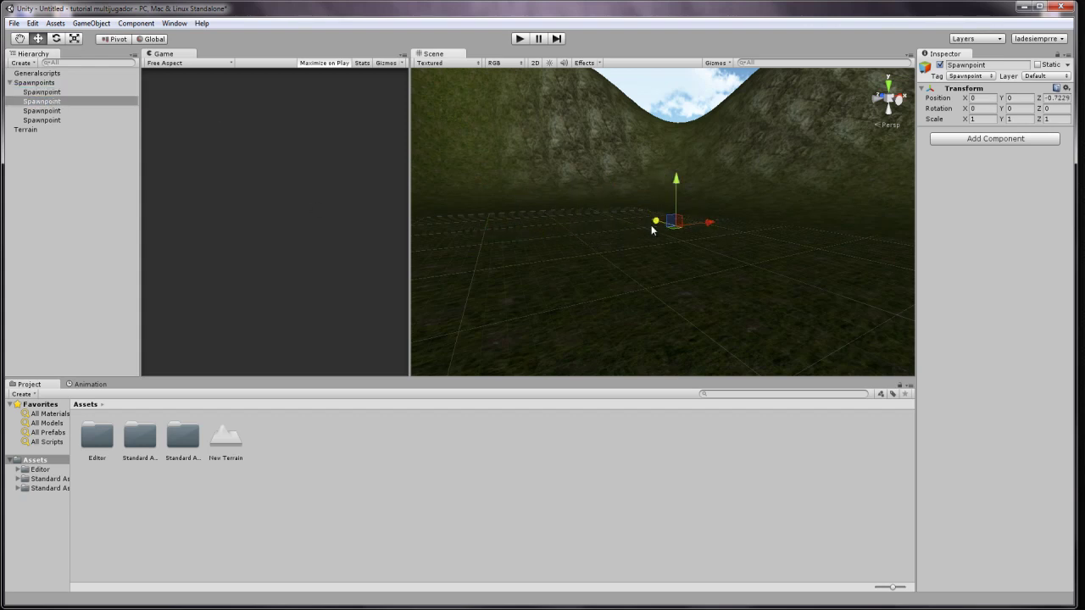
click(60, 112)
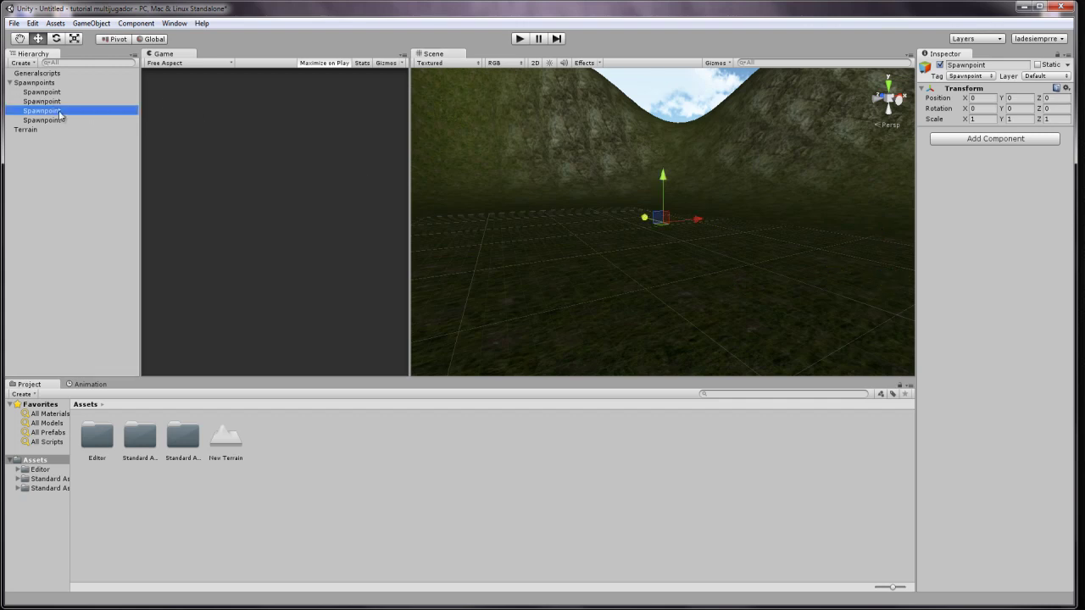
drag(640, 219, 550, 170)
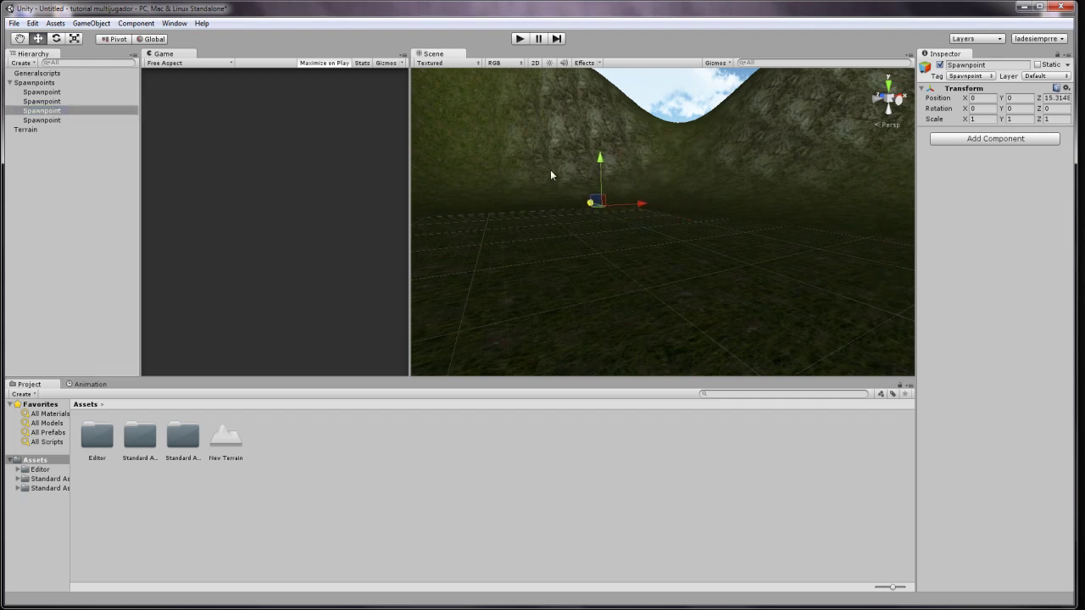
click(57, 121)
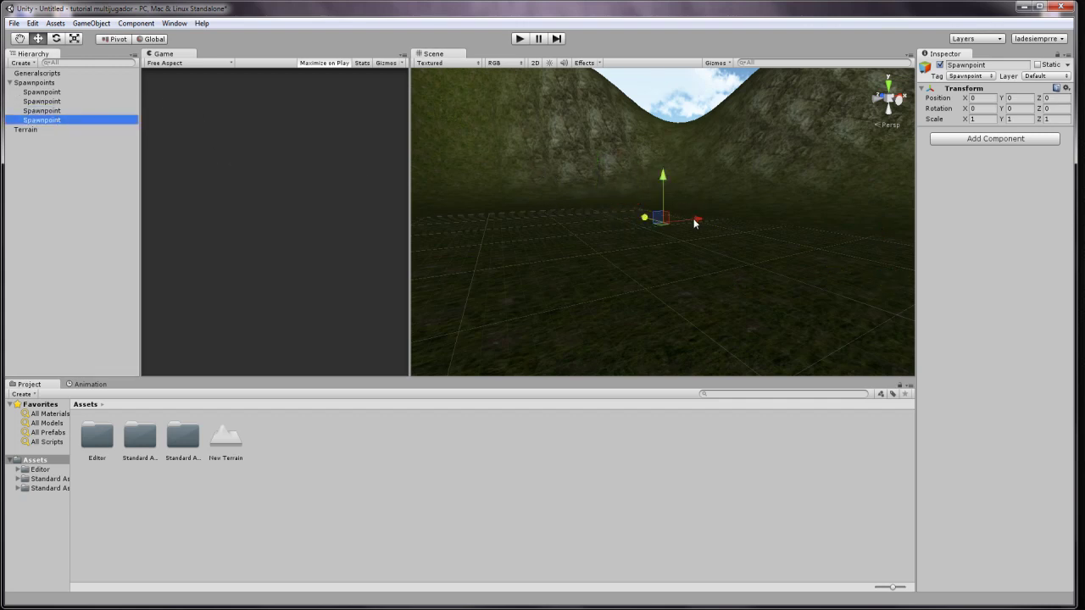
mouse_move(694, 223)
mouse_down()
mouse_move(858, 205)
mouse_move(743, 363)
mouse_move(785, 240)
mouse_up()
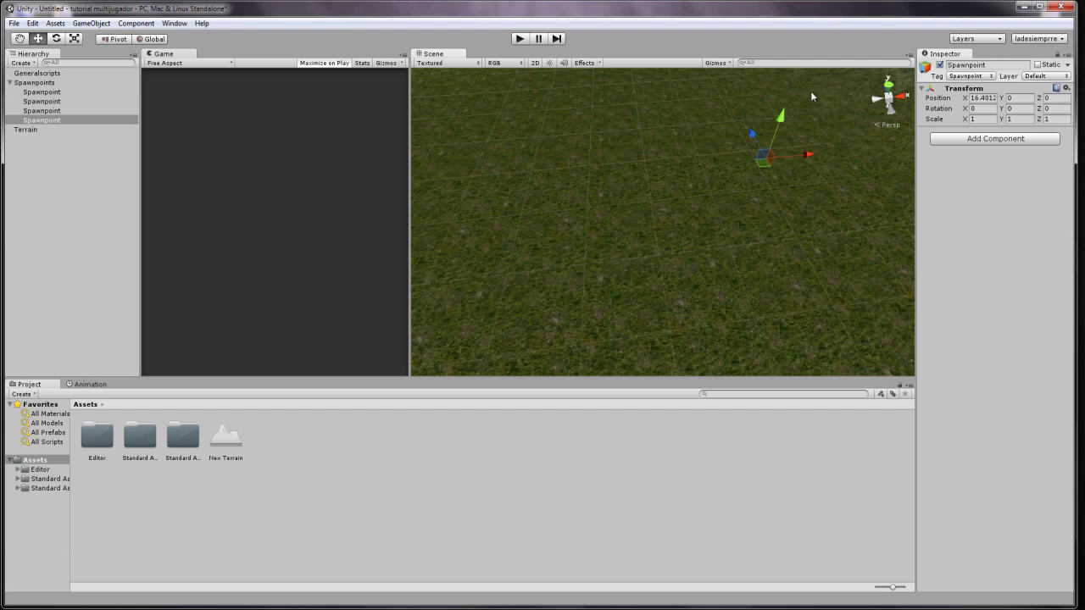
- Collapse the Spawnpoints group and clear the selection
click(10, 83)
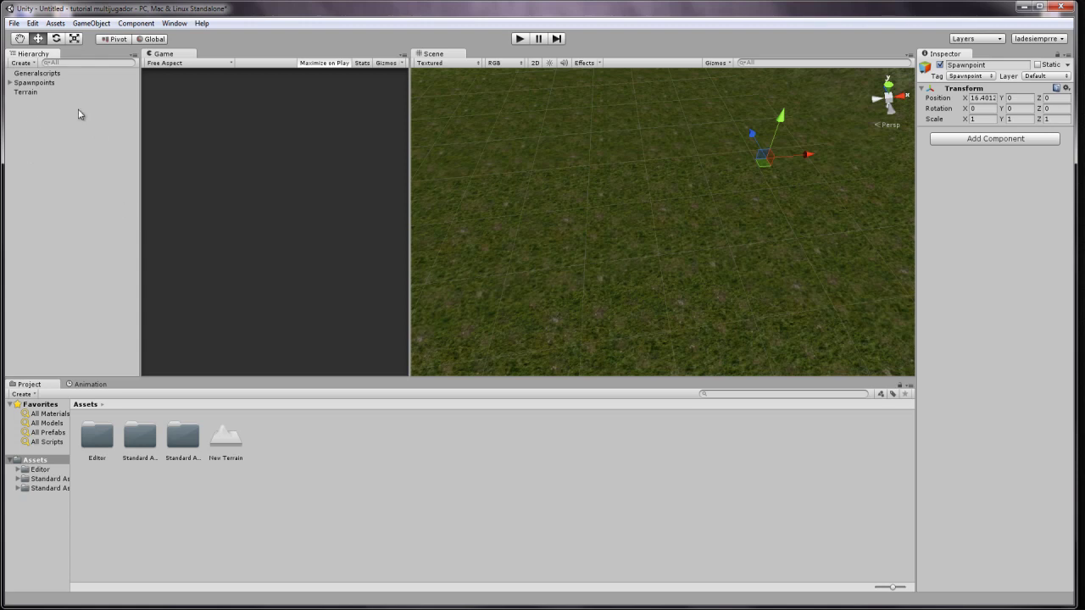
click(54, 76)
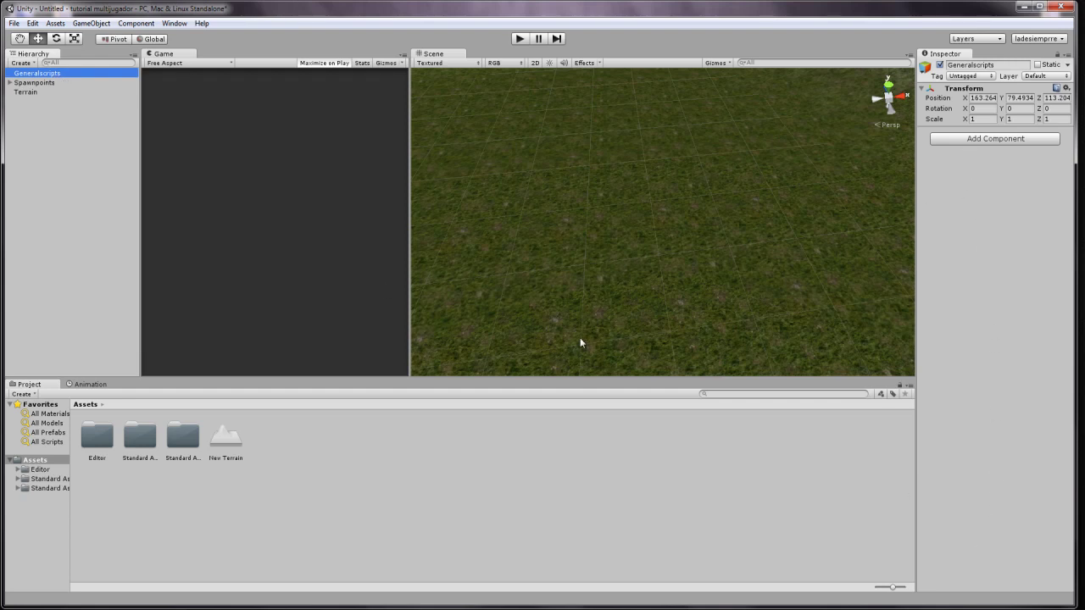
click(38, 169)
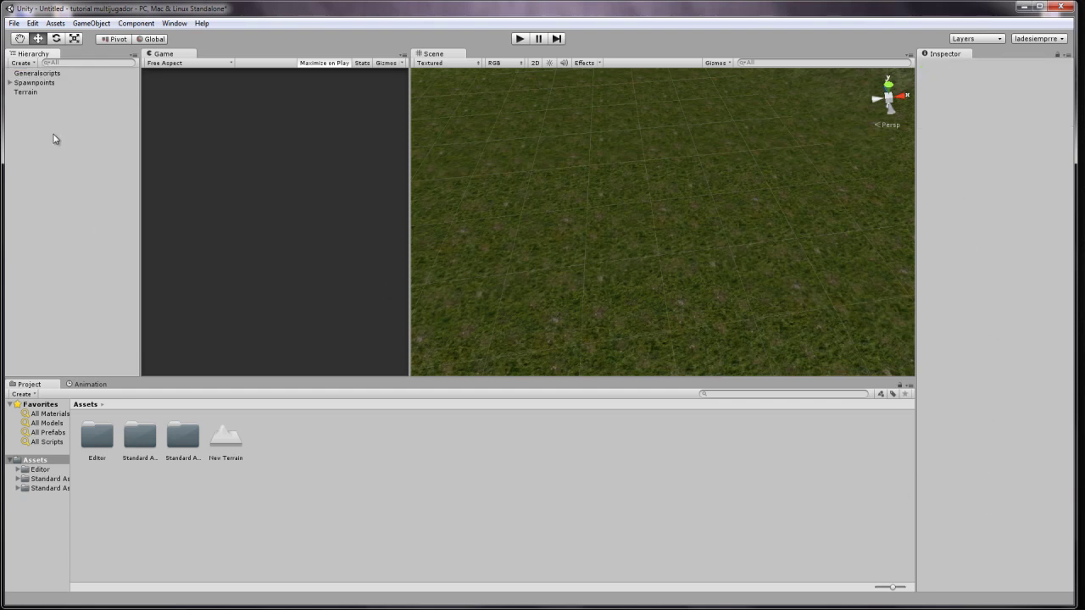
scroll(628, 183, up, 1)
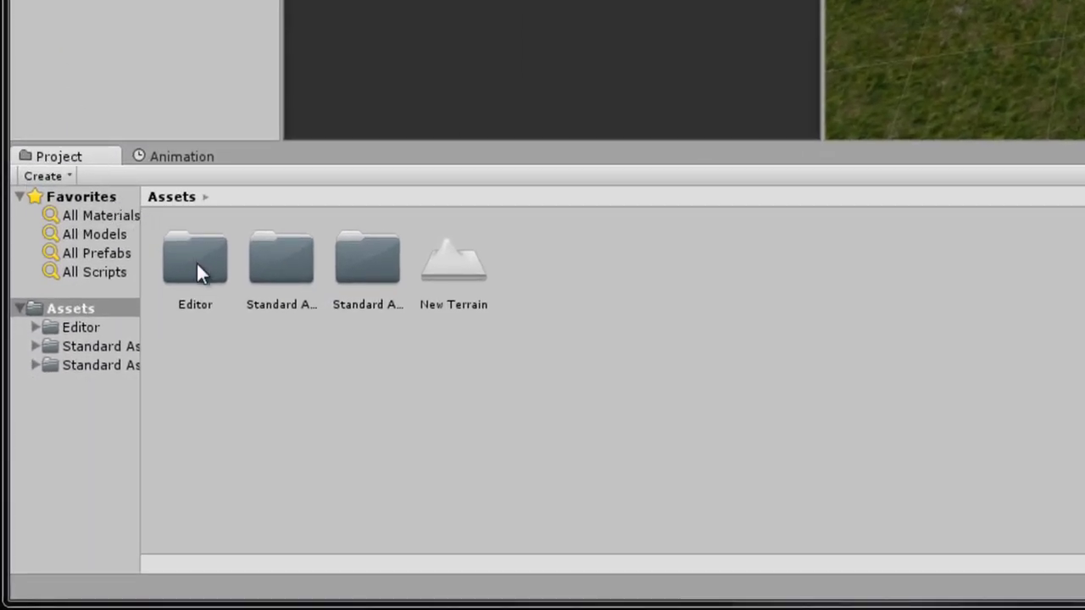
- Drag the First Person Controller prefab from Standard Assets > Character Controllers onto the terrain
double_click(286, 253)
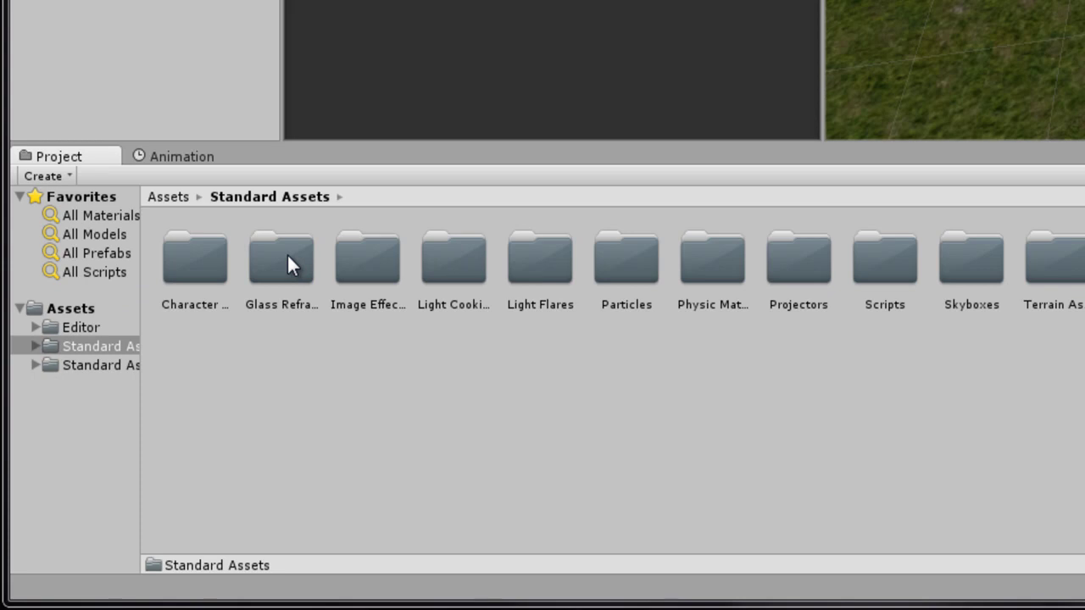
double_click(204, 257)
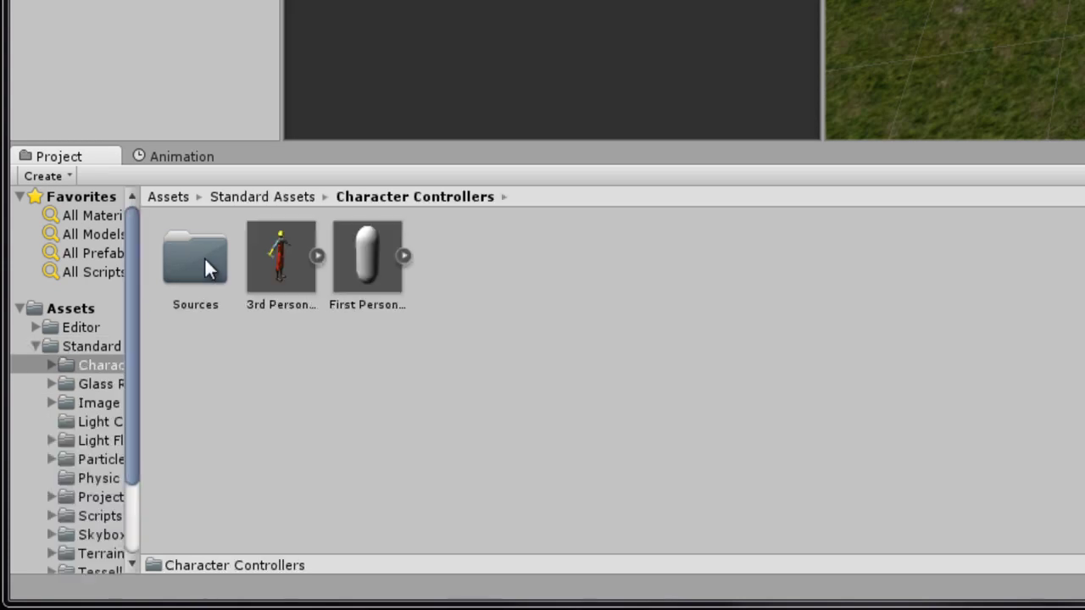
click(293, 240)
click(344, 242)
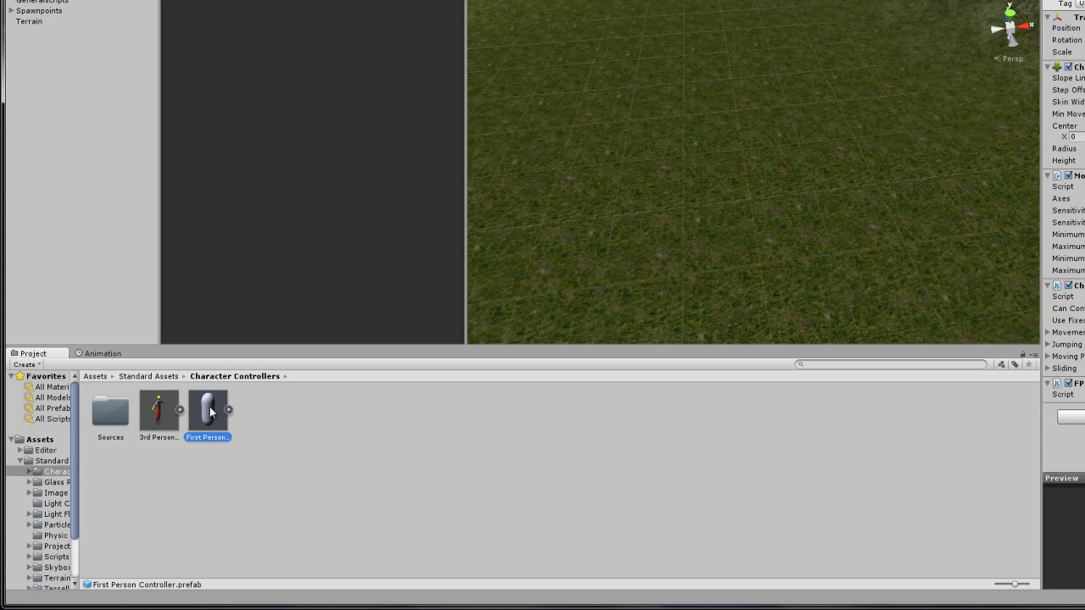
drag(219, 387, 723, 169)
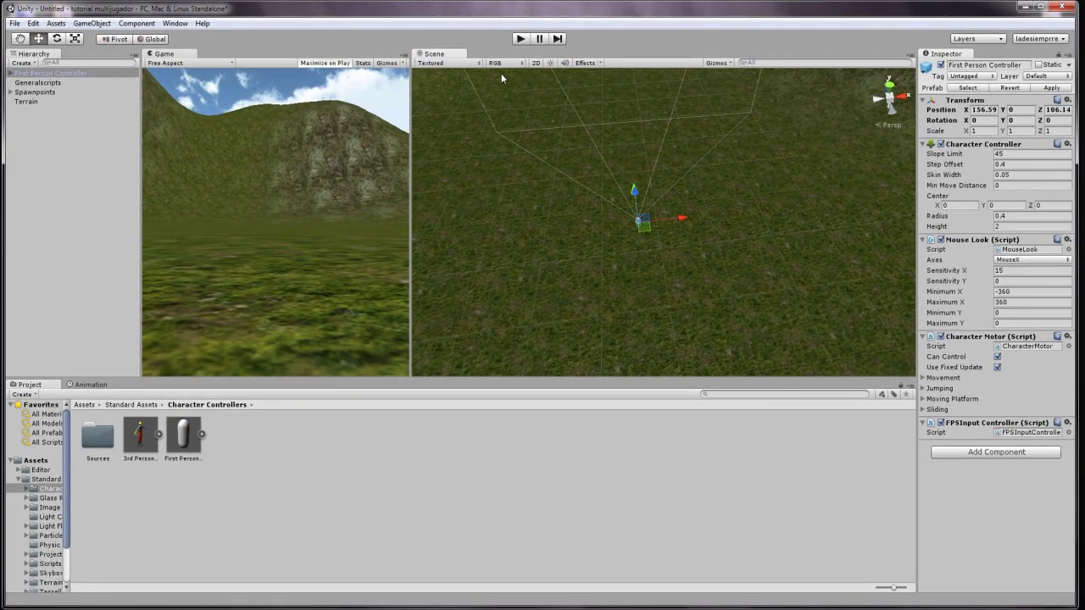
click(521, 39)
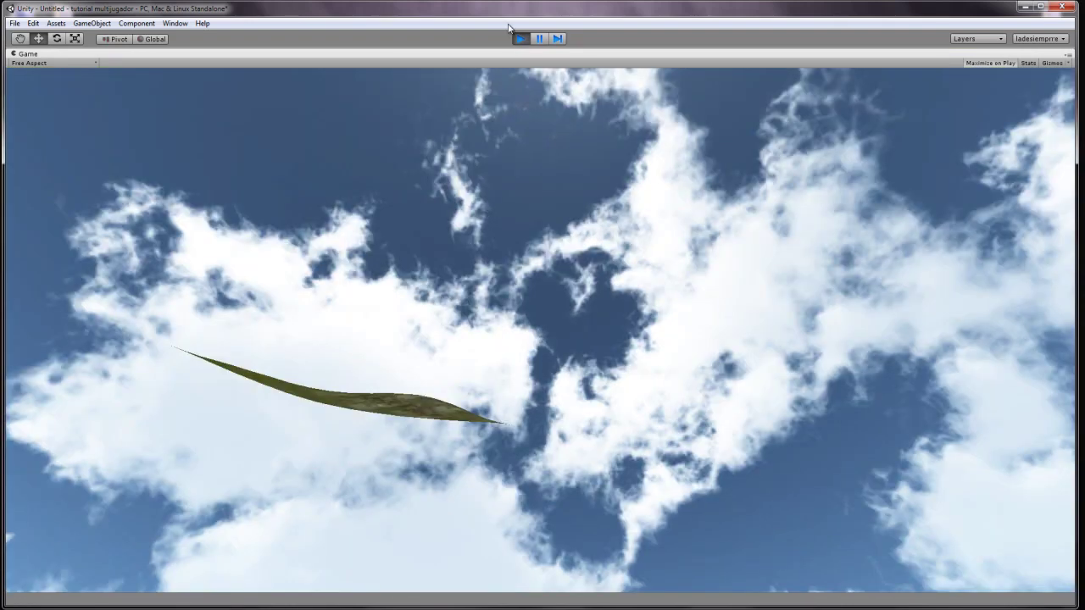
click(520, 37)
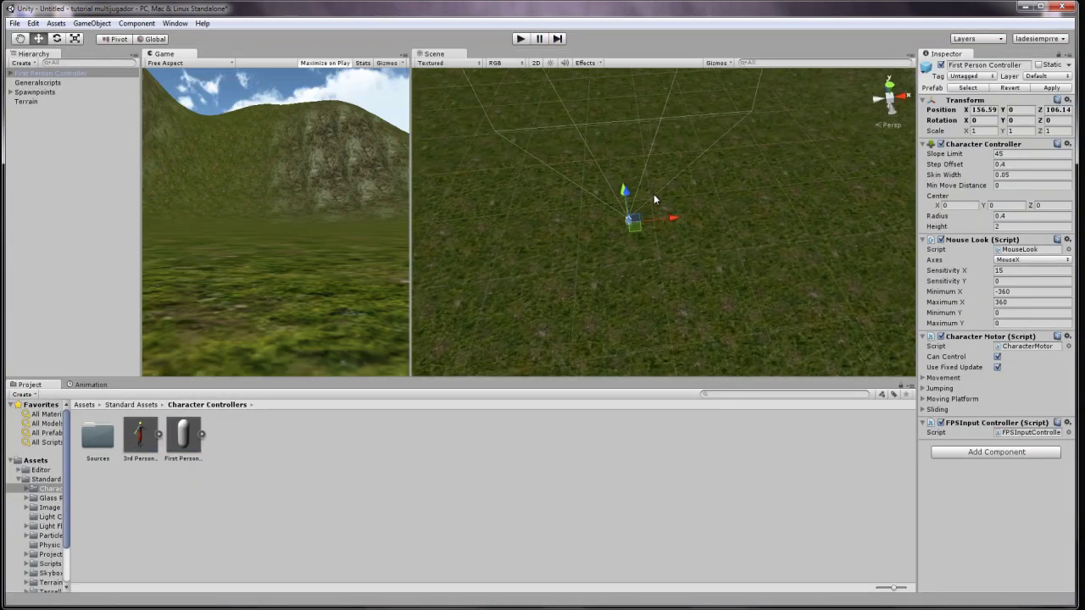
mouse_move(653, 197)
right_down()
mouse_move(612, 176)
mouse_move(644, 186)
mouse_move(621, 432)
right_up()
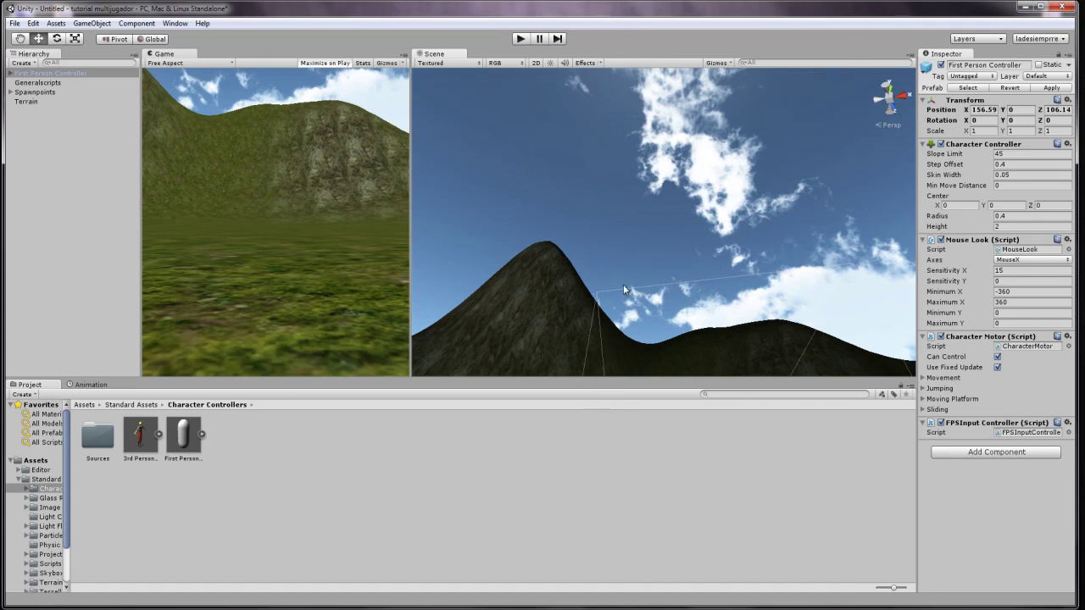
- Raise the capsule to Y 1.2880 above the terrain, then run and stop a play test
click(615, 186)
mouse_move(620, 182)
right_down()
mouse_move(625, 269)
mouse_move(640, 272)
right_up()
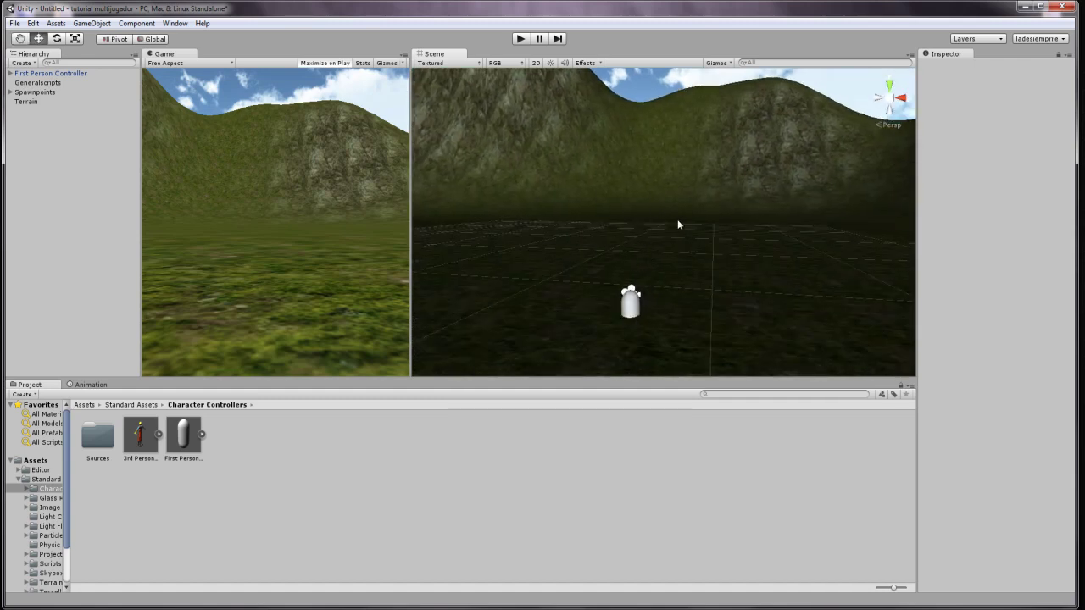
right_drag(644, 204, 646, 264)
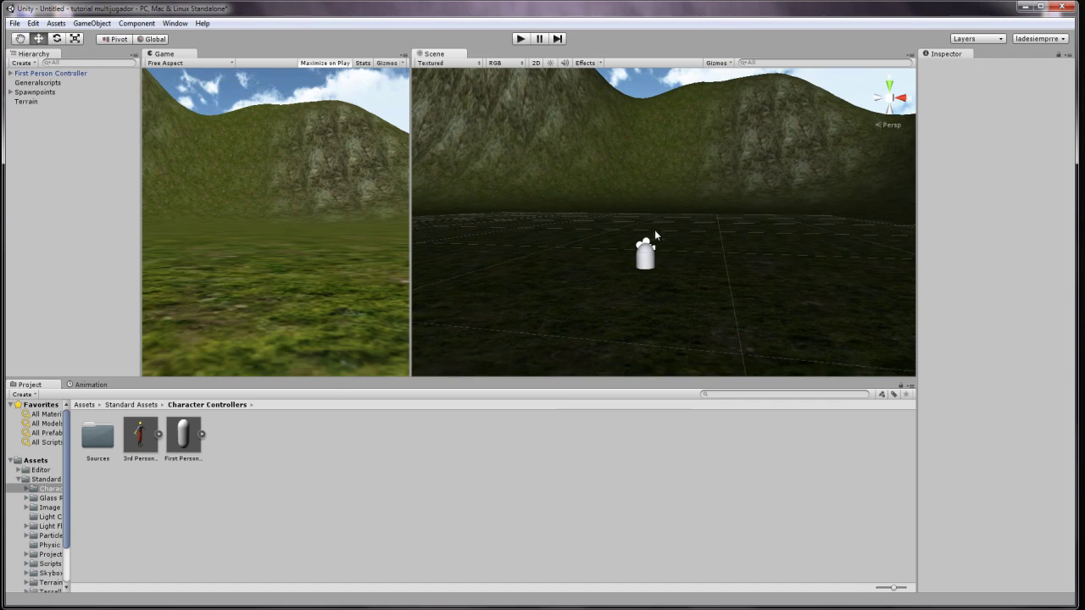
click(646, 265)
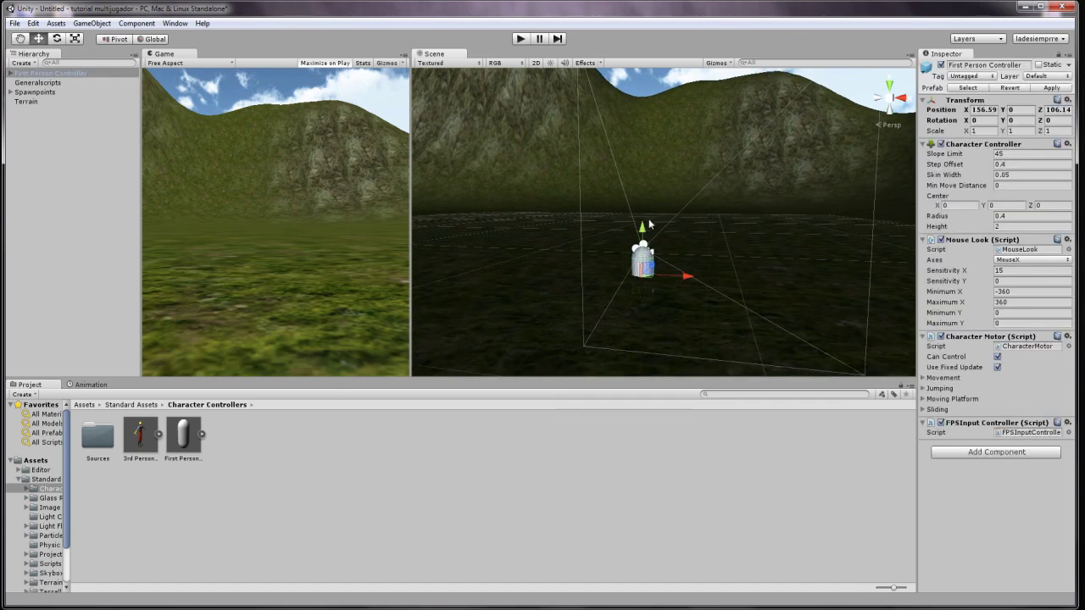
mouse_move(642, 228)
mouse_down()
mouse_move(650, 231)
mouse_move(622, 212)
mouse_move(624, 150)
mouse_move(600, 246)
mouse_move(606, 217)
mouse_up()
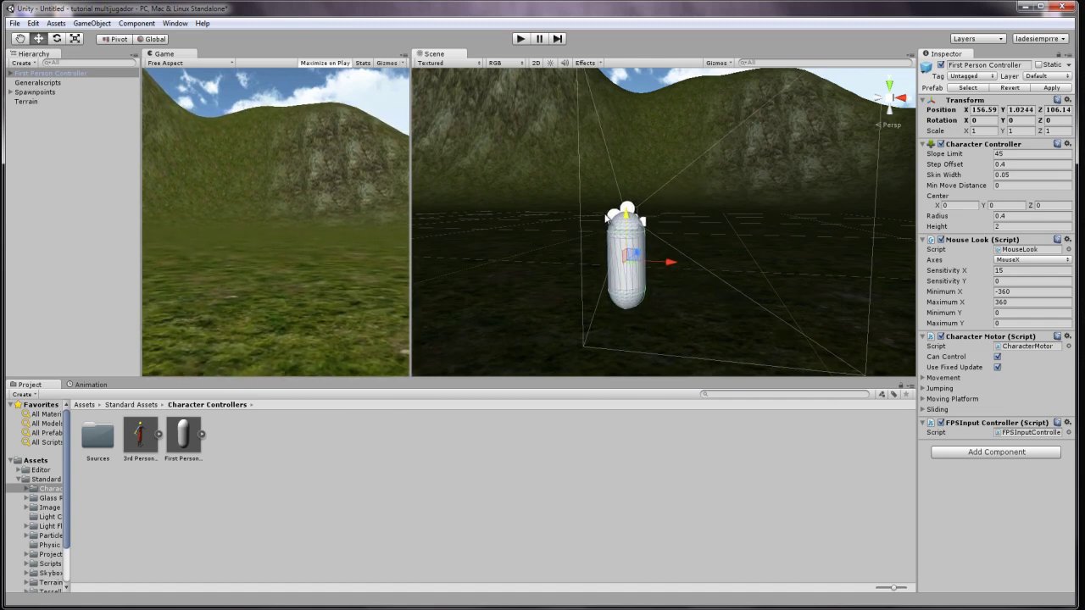
middle_drag(606, 216, 639, 54)
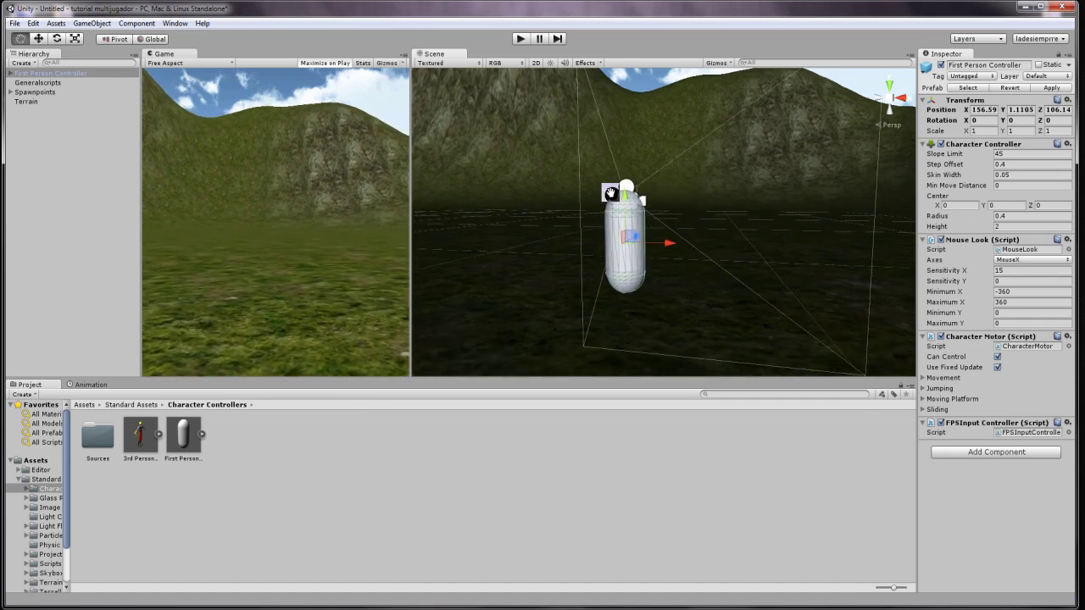
scroll(613, 195, up, 5)
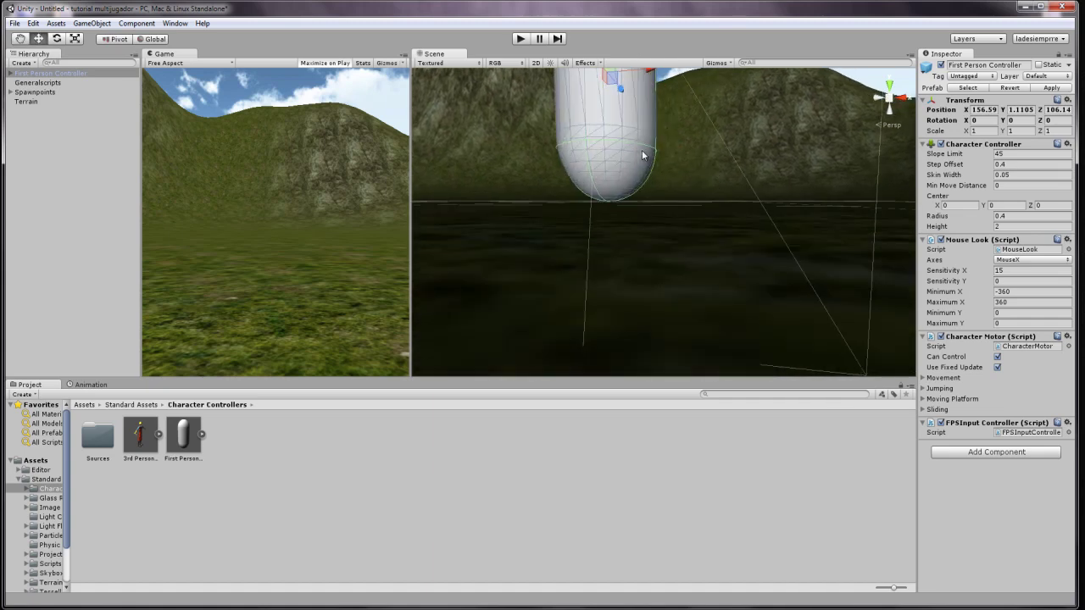
scroll(610, 196, up, 2)
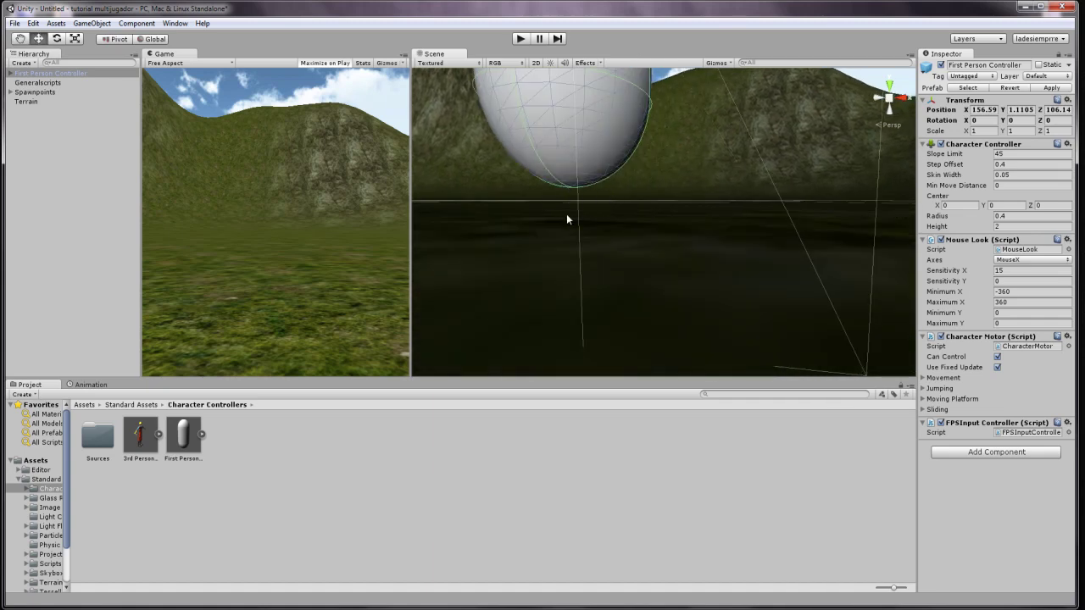
scroll(567, 214, down, 3)
mouse_move(644, 138)
mouse_down()
mouse_move(644, 127)
mouse_move(660, 282)
mouse_up()
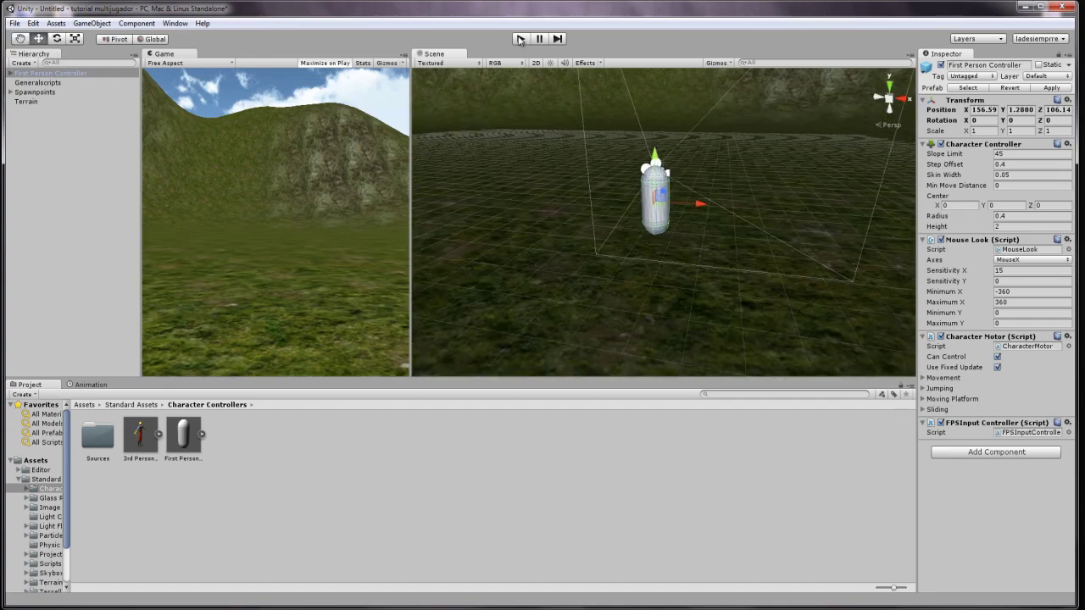
click(519, 39)
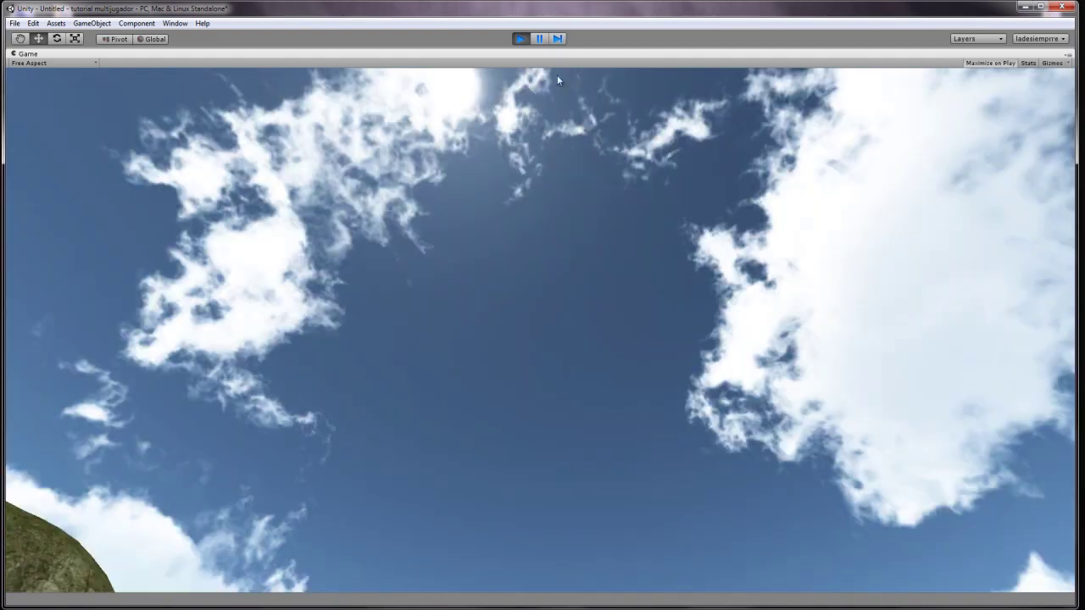
click(520, 38)
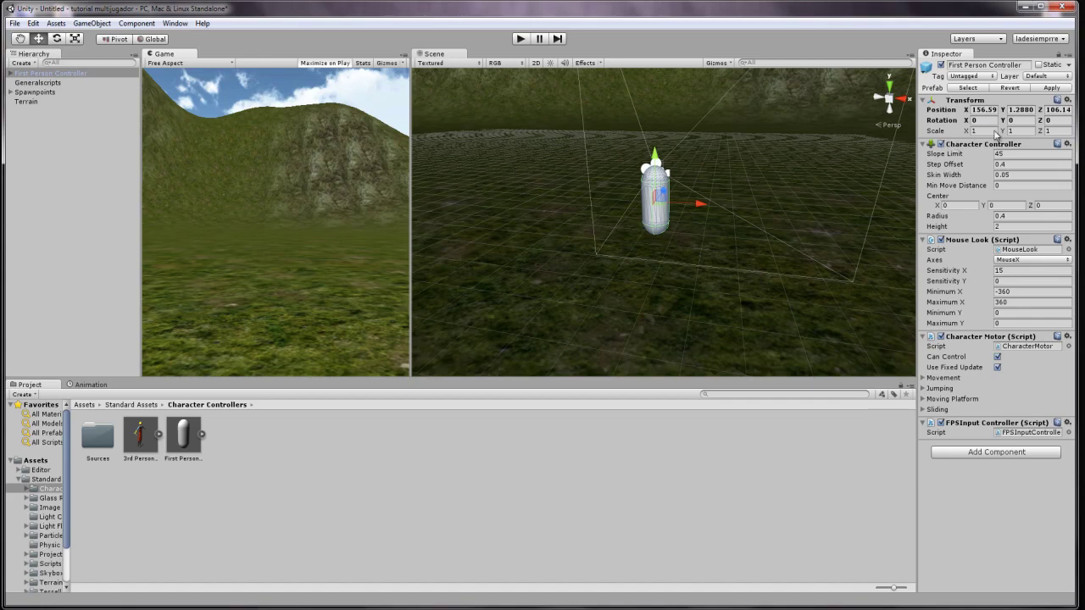
- Set the First Person Controller's Position to 0, 0, 0 and frame it in view
click(974, 119)
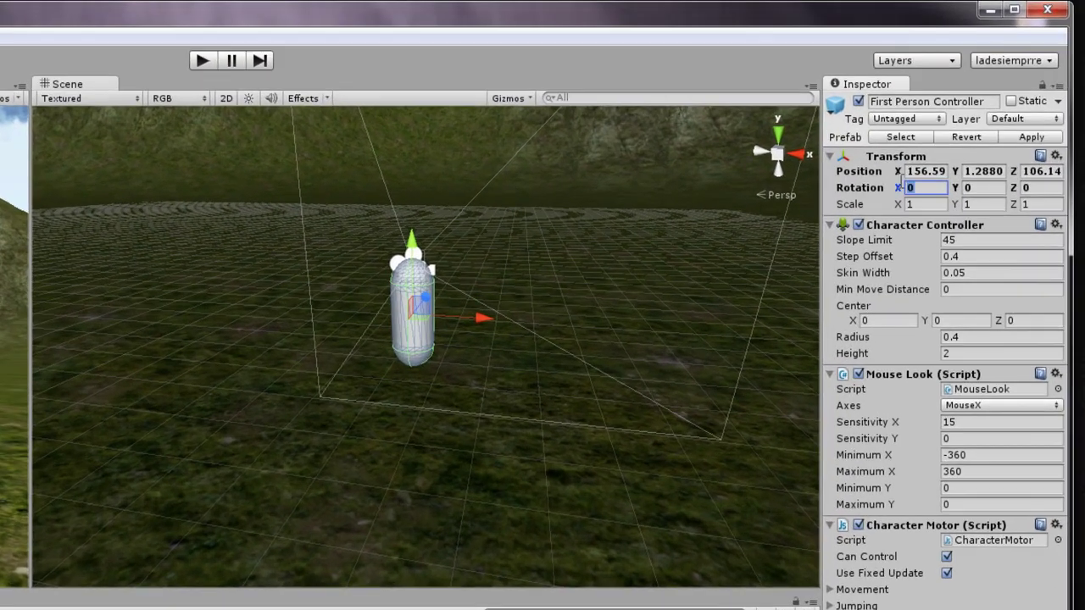
click(905, 219)
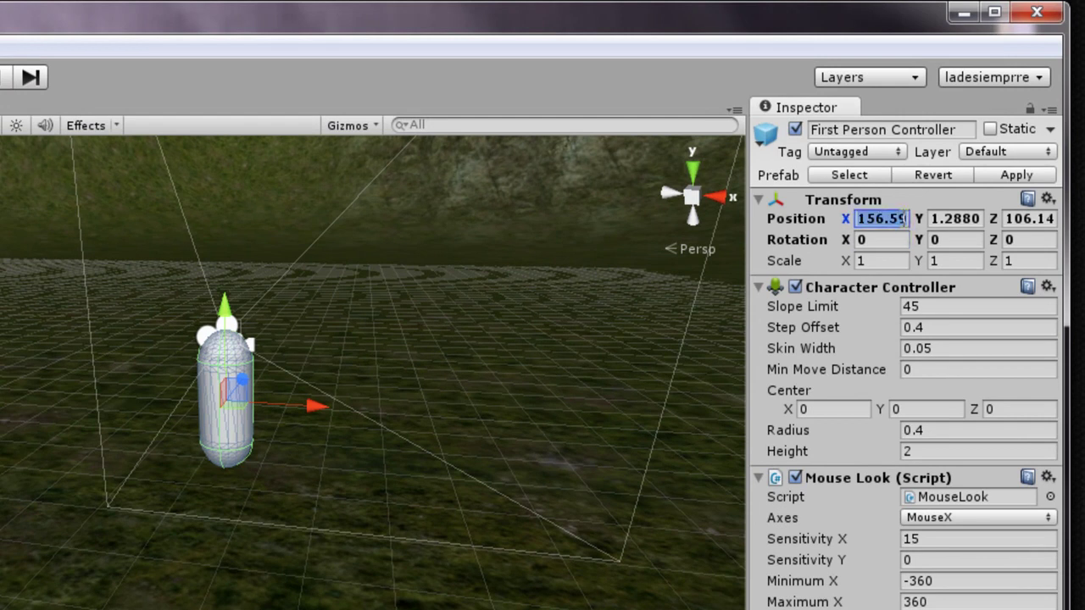
text(0)
click(956, 219)
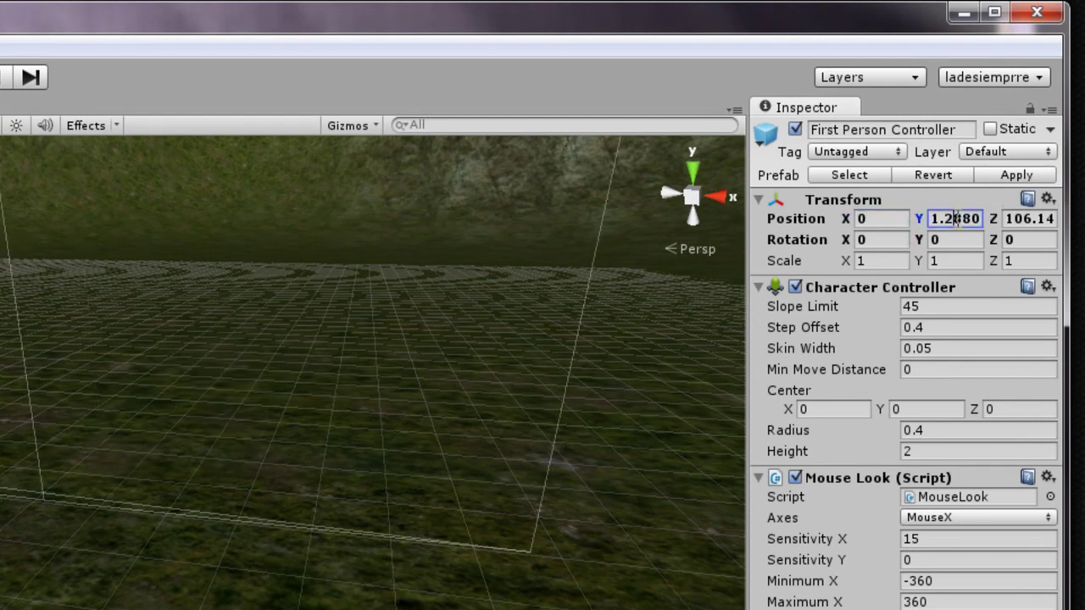
text(0)
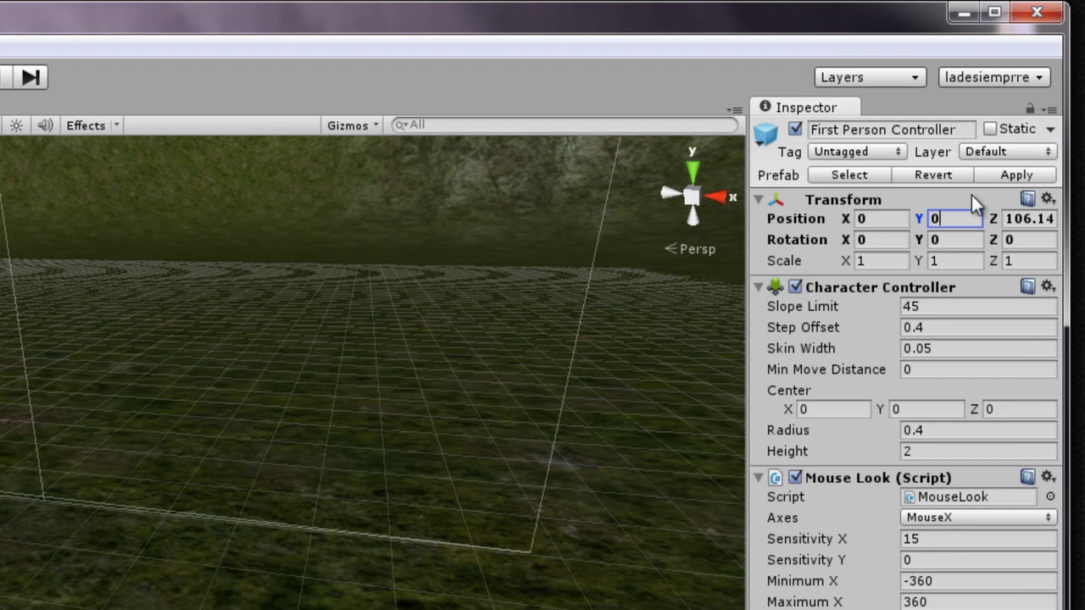
click(1019, 222)
click(1015, 219)
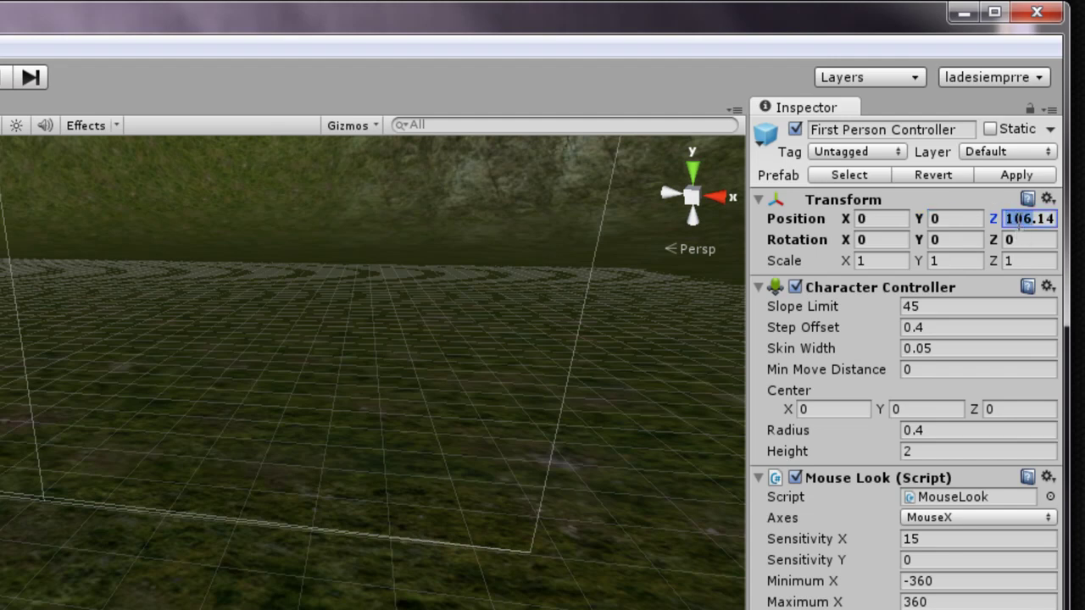
drag(1010, 219, 1060, 220)
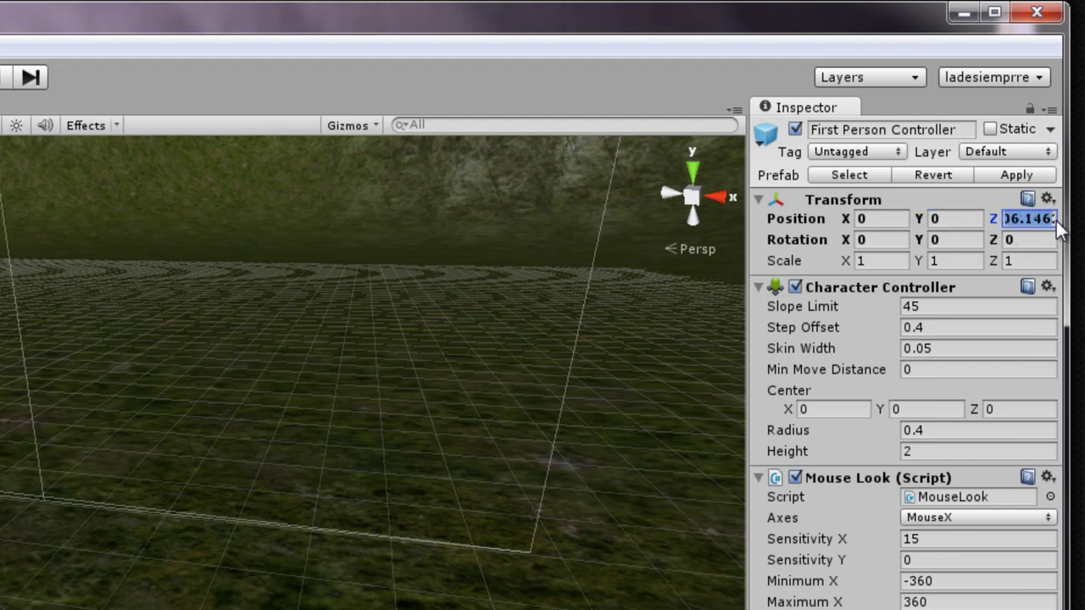
text(0)
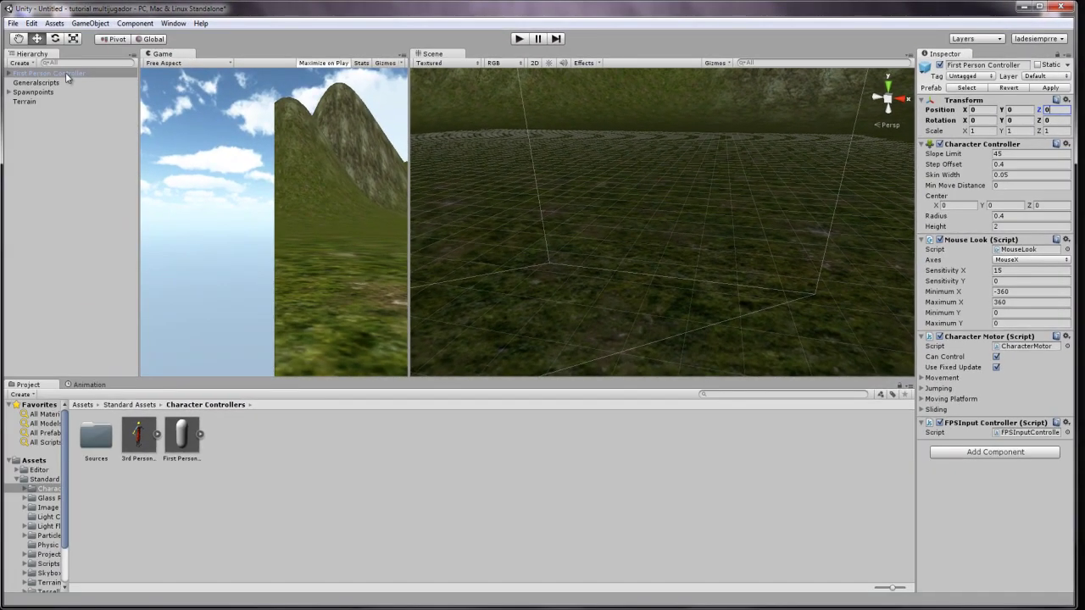
double_click(65, 72)
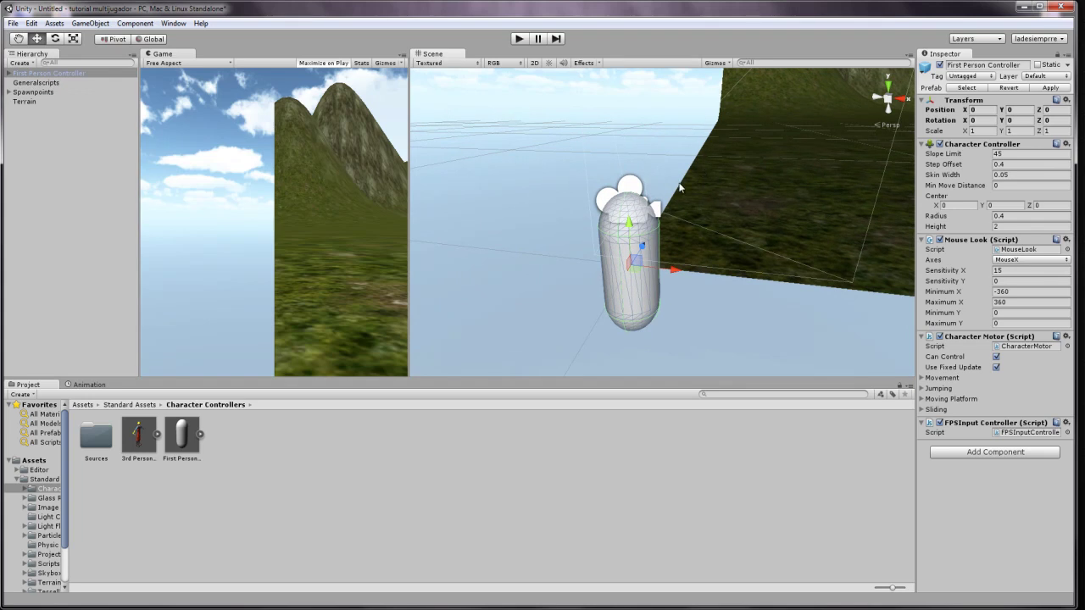
alt+drag(707, 184, 691, 262)
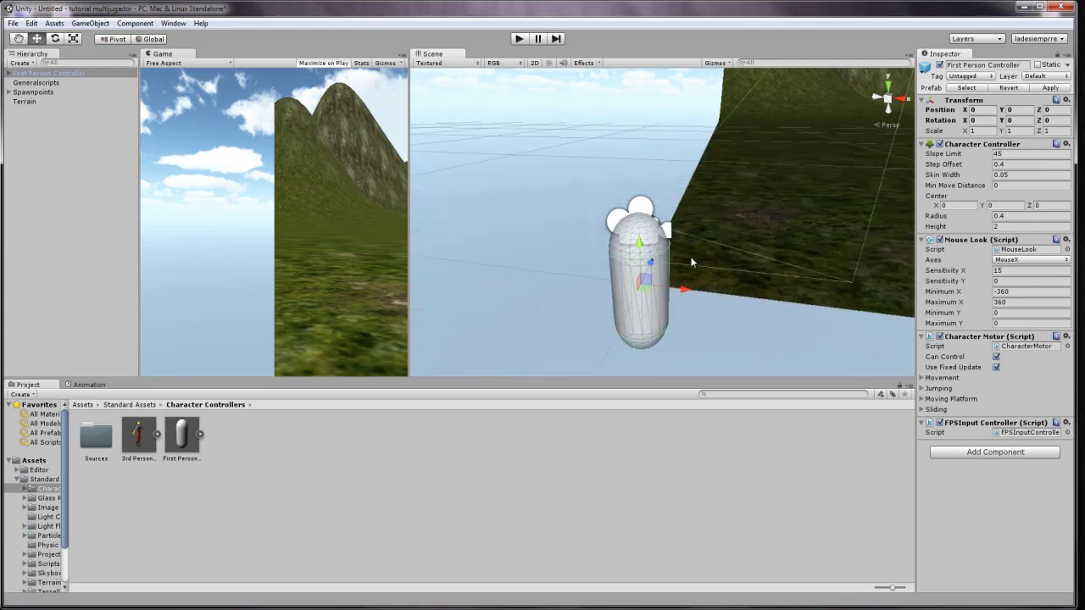
- Create a new Cube object in the scene
click(83, 24)
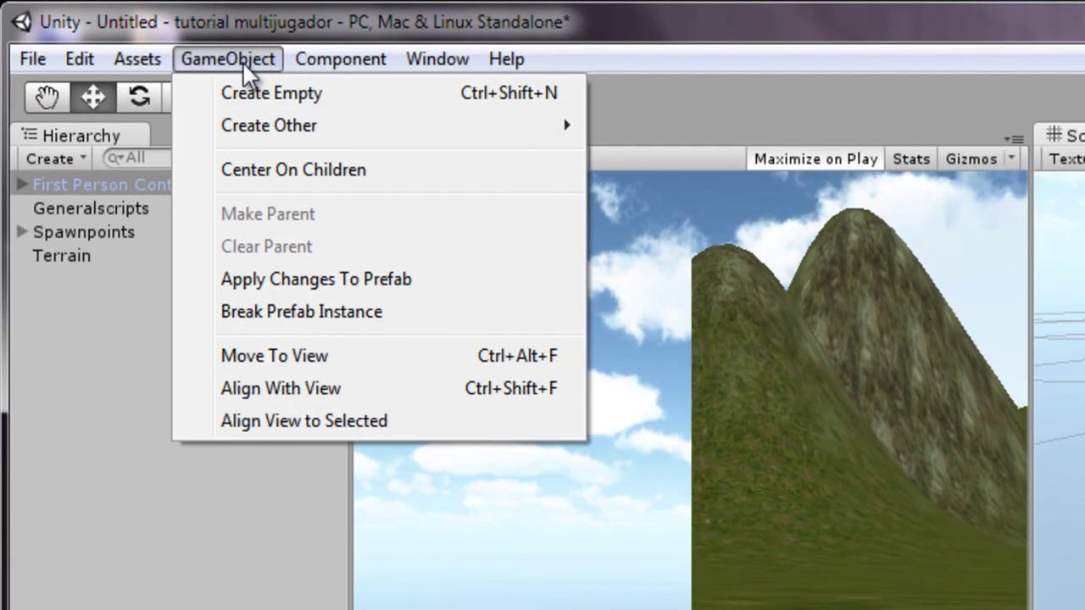
mouse_move(280, 127)
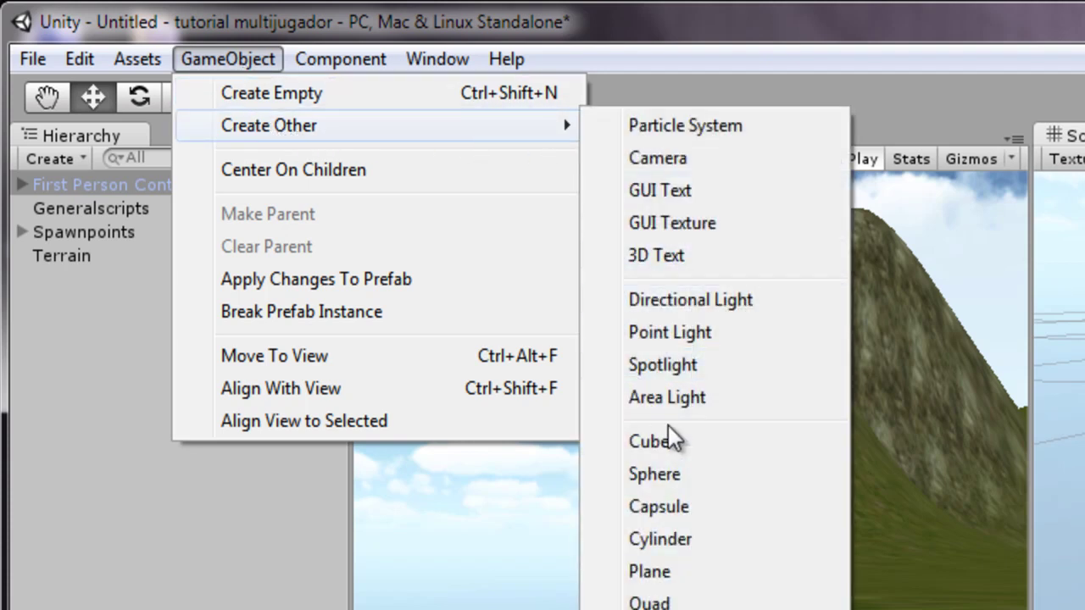
click(678, 442)
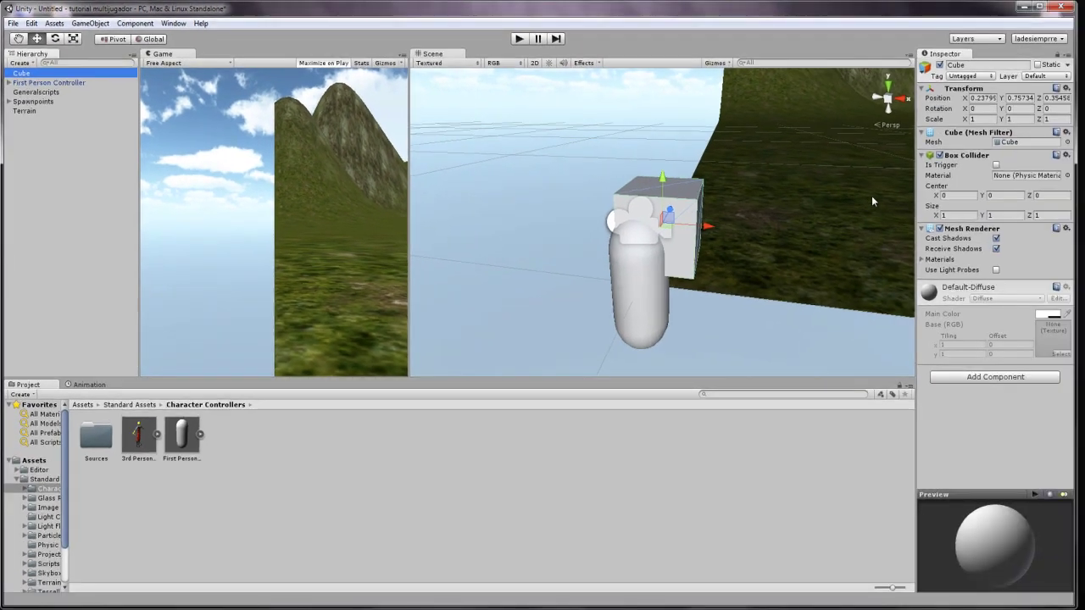
- Set the Cube's Position to 0, 0, 0 and orbit to check it overlaps the capsule
click(987, 99)
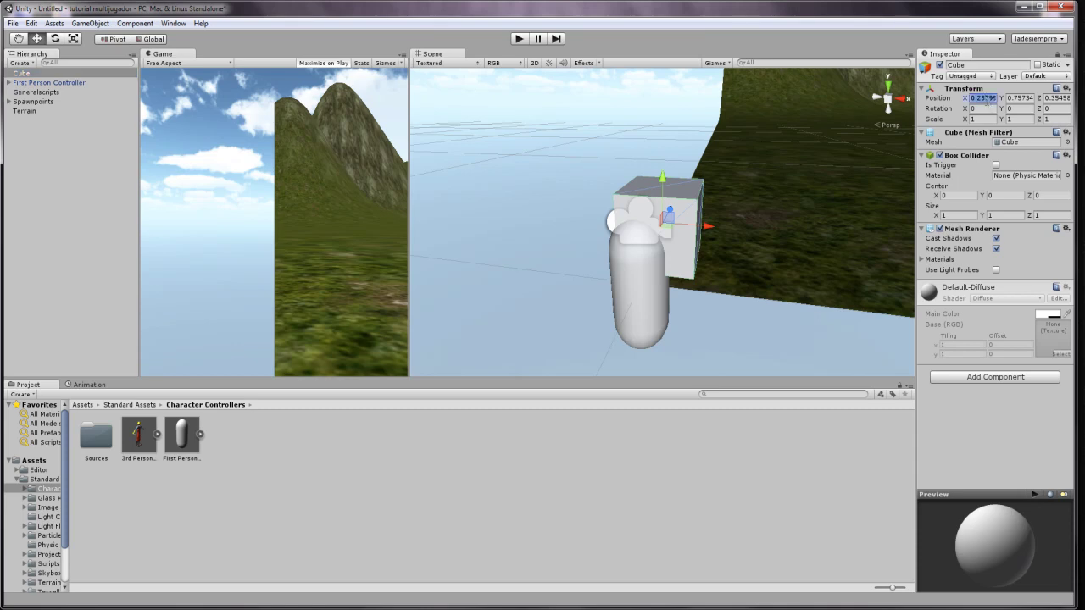
text(0)
click(1020, 99)
double_click(1019, 100)
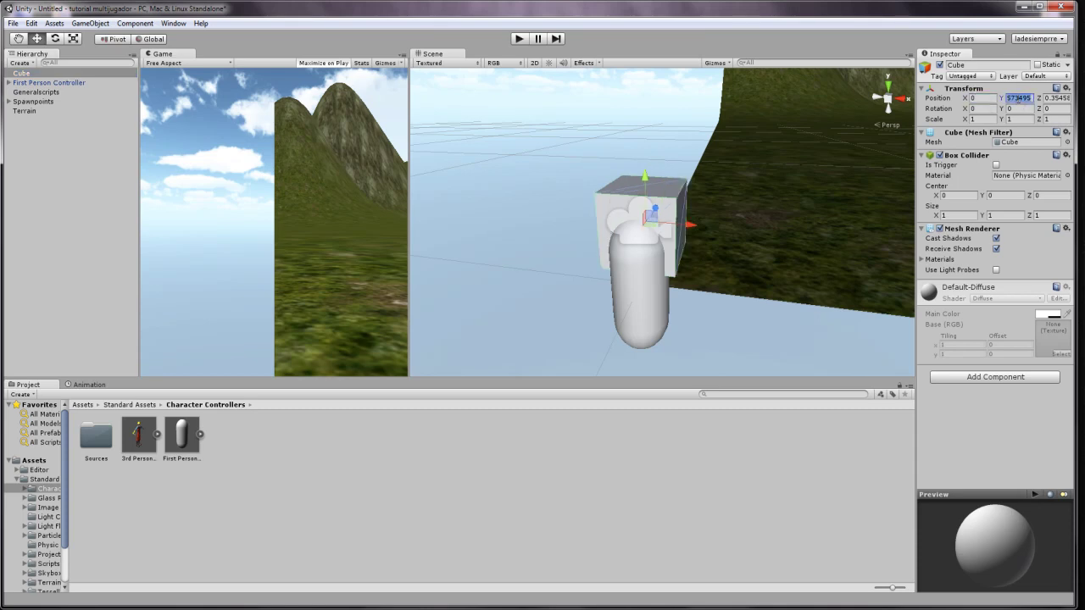
text(0.0)
click(1058, 98)
double_click(1057, 98)
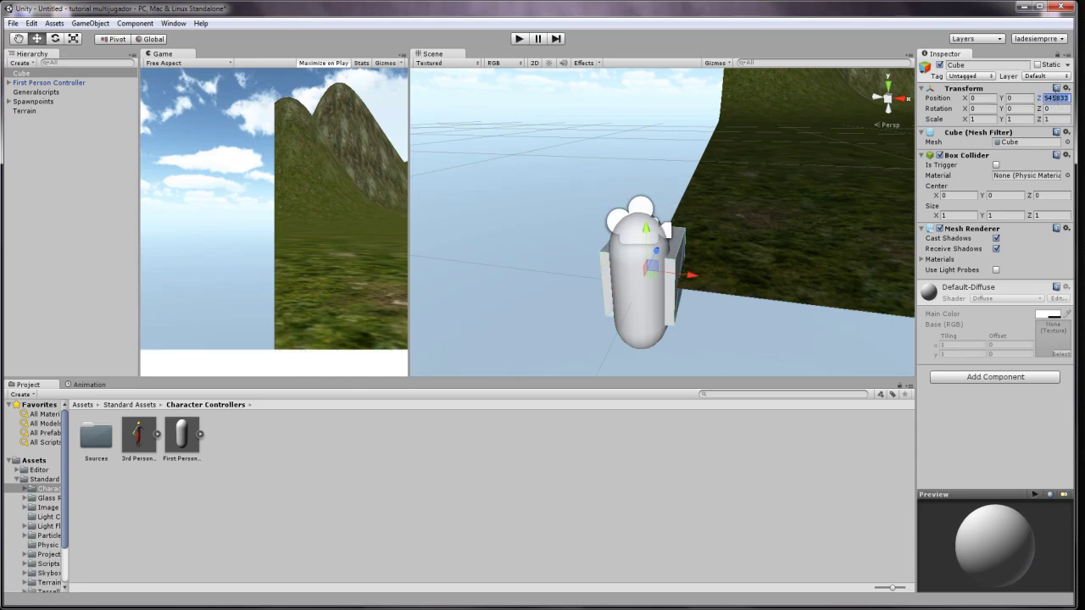
text(0.0)
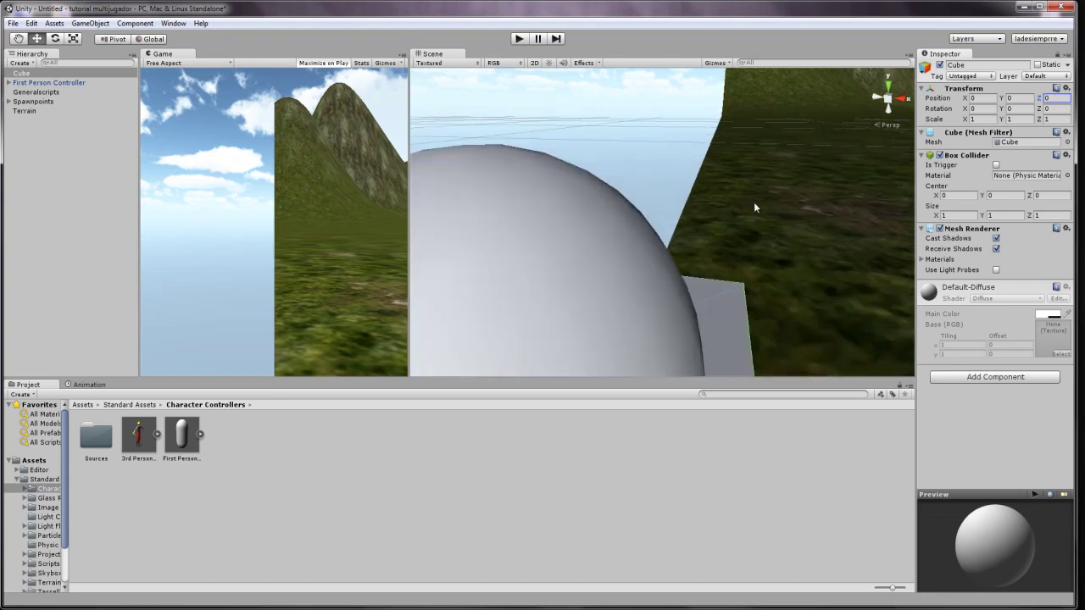
alt+drag(712, 295, 661, 267)
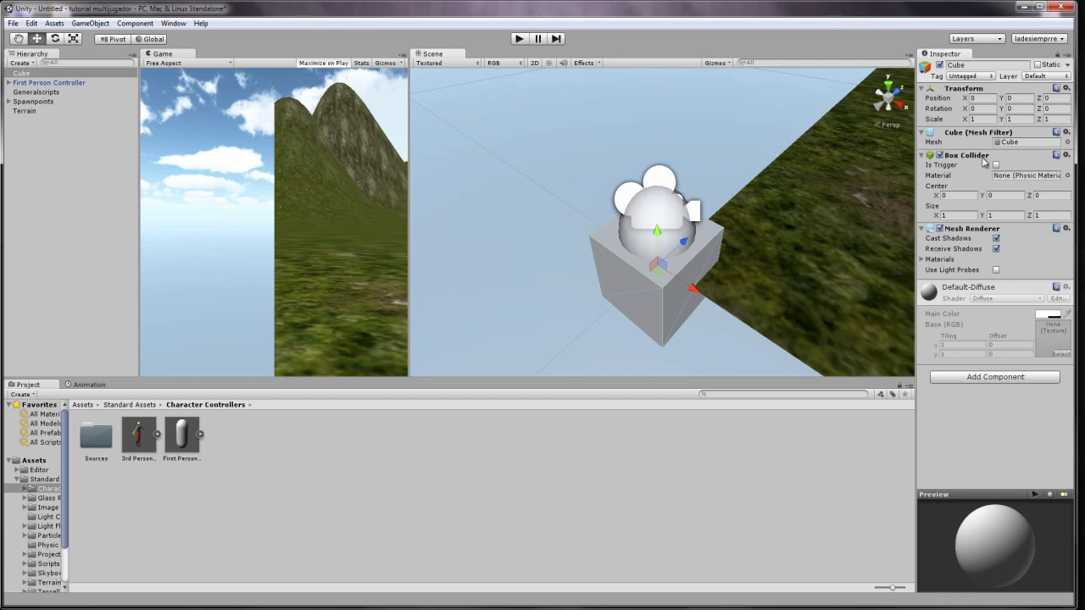
- Switch off the Cube's Mesh Renderer and expand the First Person Controller in the Hierarchy
click(940, 229)
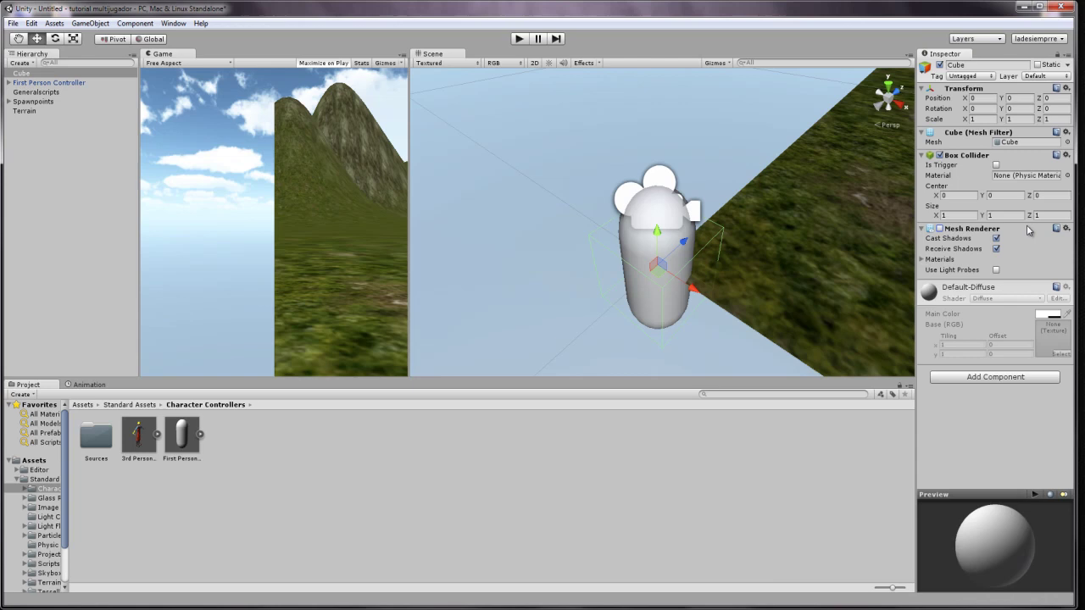
click(939, 228)
click(44, 82)
click(10, 82)
- Inspect the Graphics and Main Camera children, then reselect the Cube
click(34, 92)
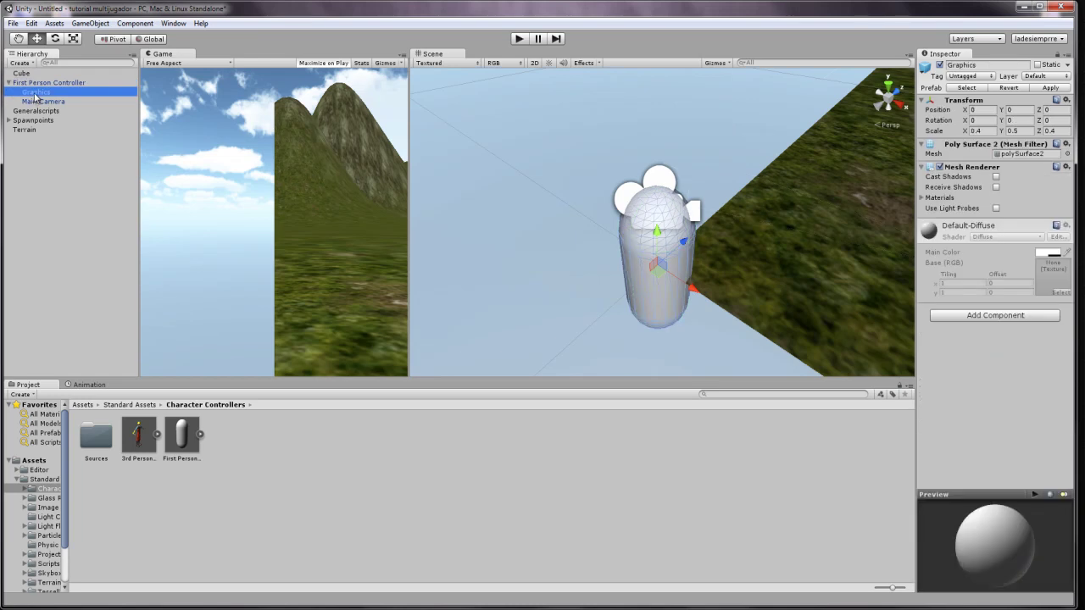
click(37, 102)
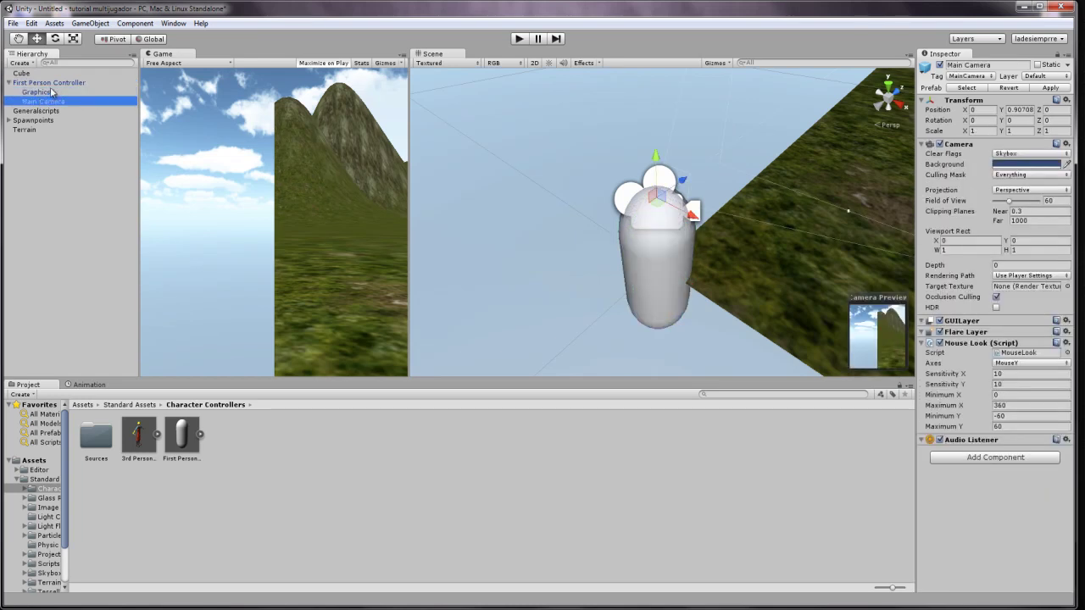
click(51, 84)
click(22, 76)
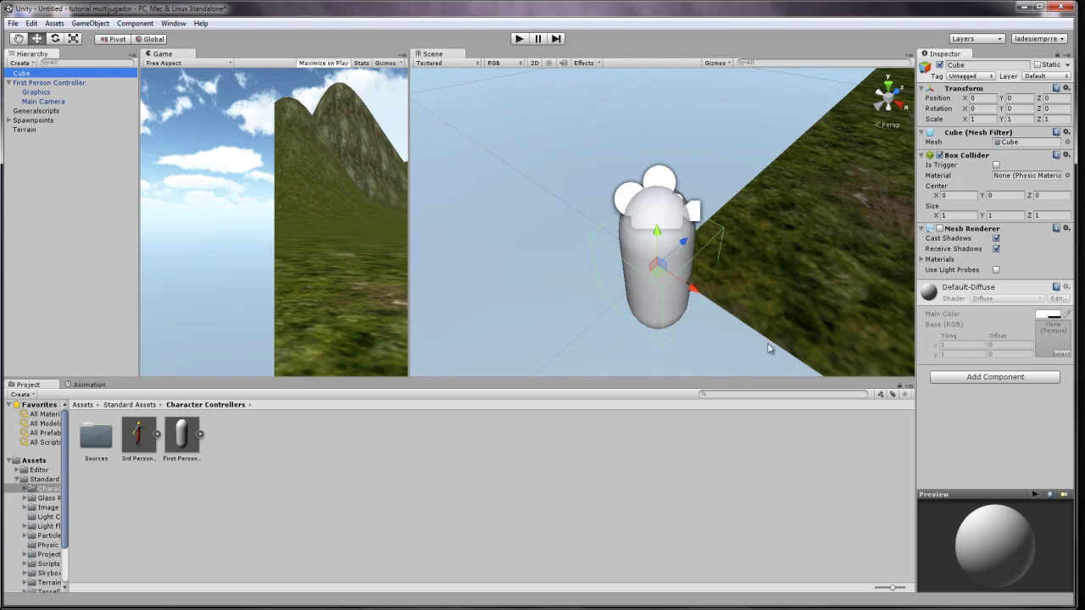
- Paste the Cube's Mesh Filter onto the First Person Controller and disable the Cube's Box Collider
right_click(956, 132)
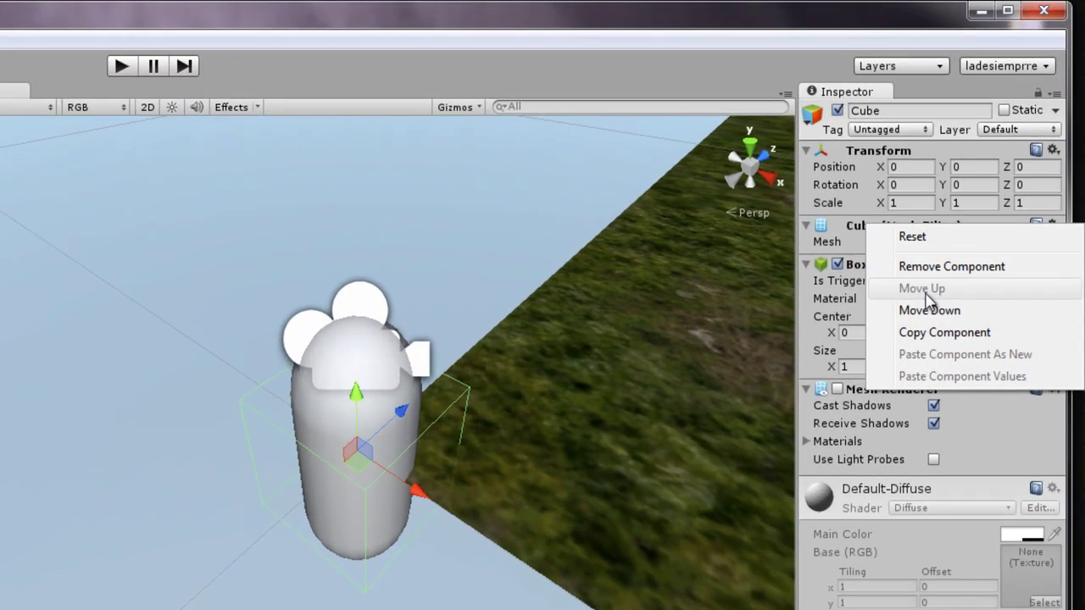
click(937, 333)
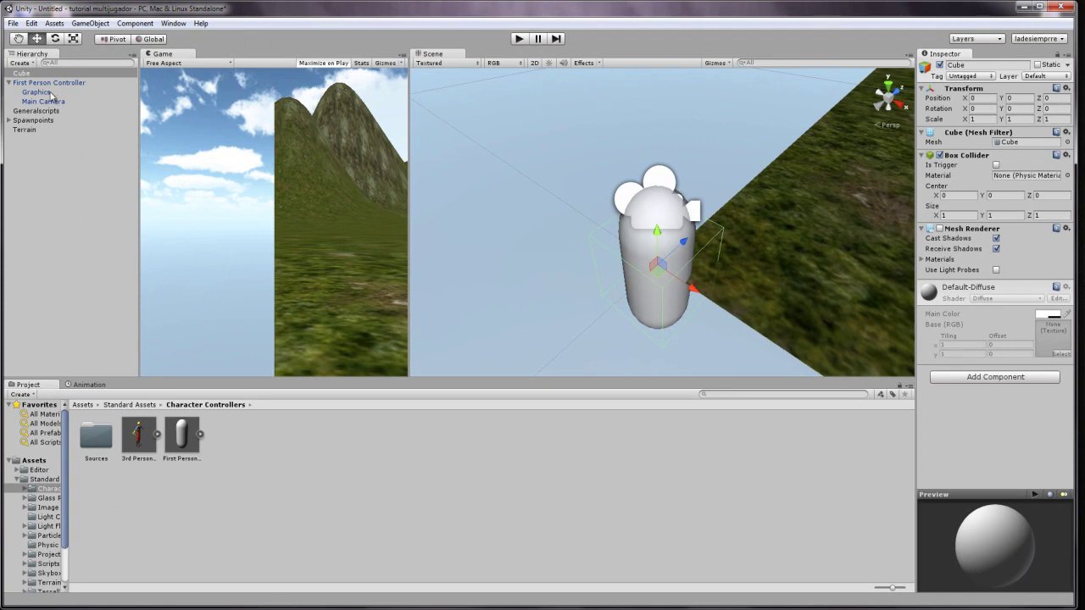
click(46, 83)
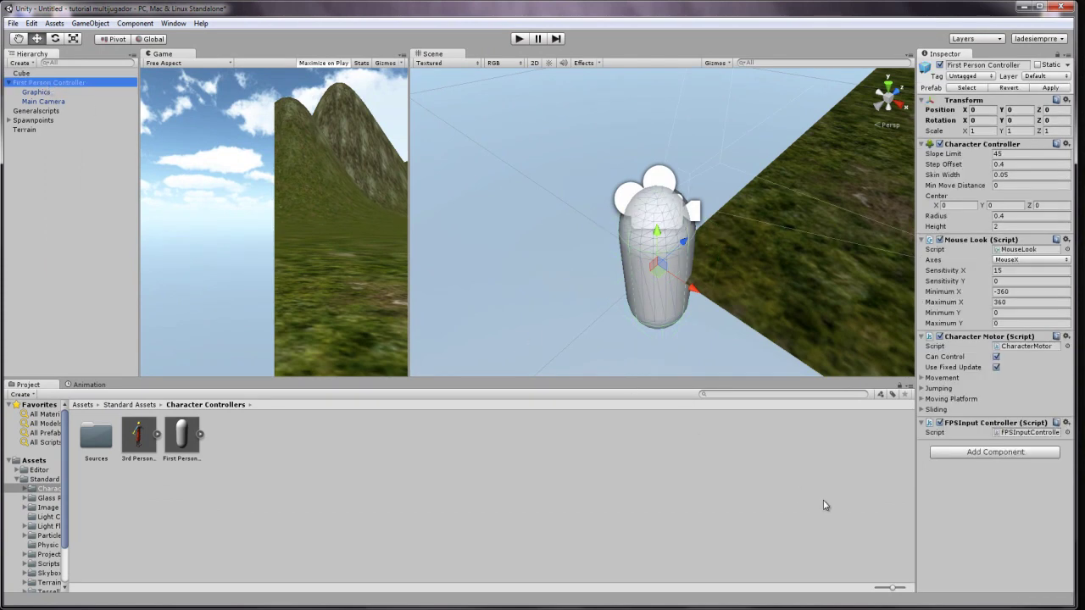
right_click(972, 338)
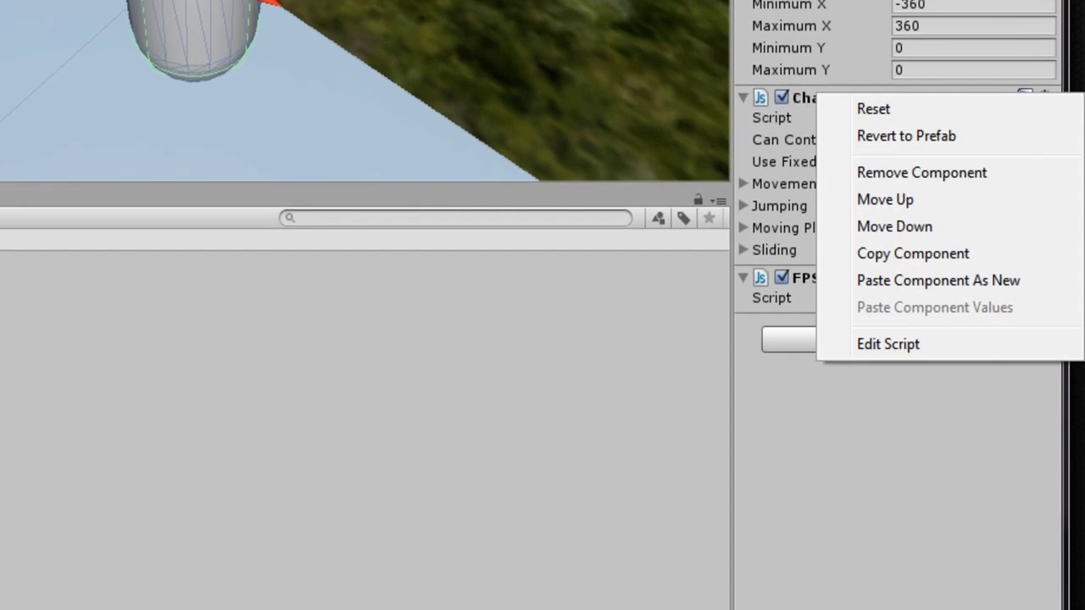
right_click(956, 237)
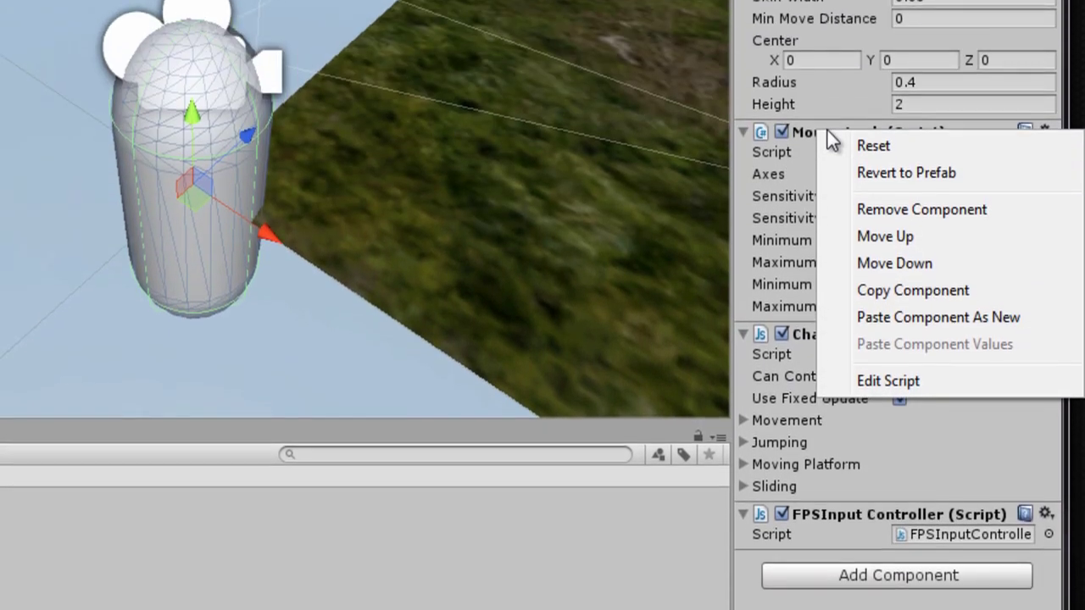
click(921, 322)
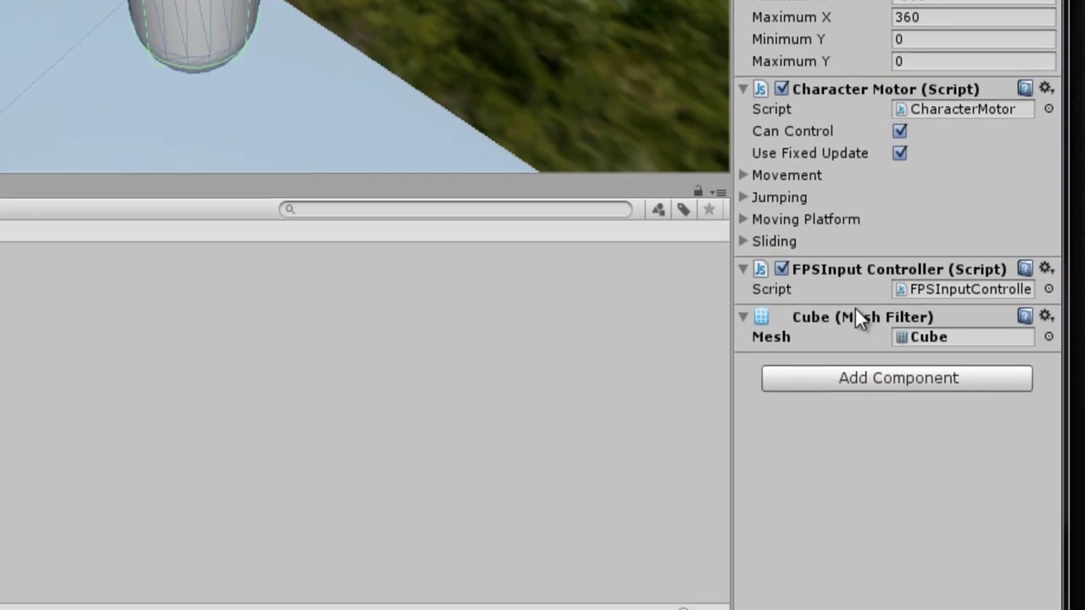
click(855, 310)
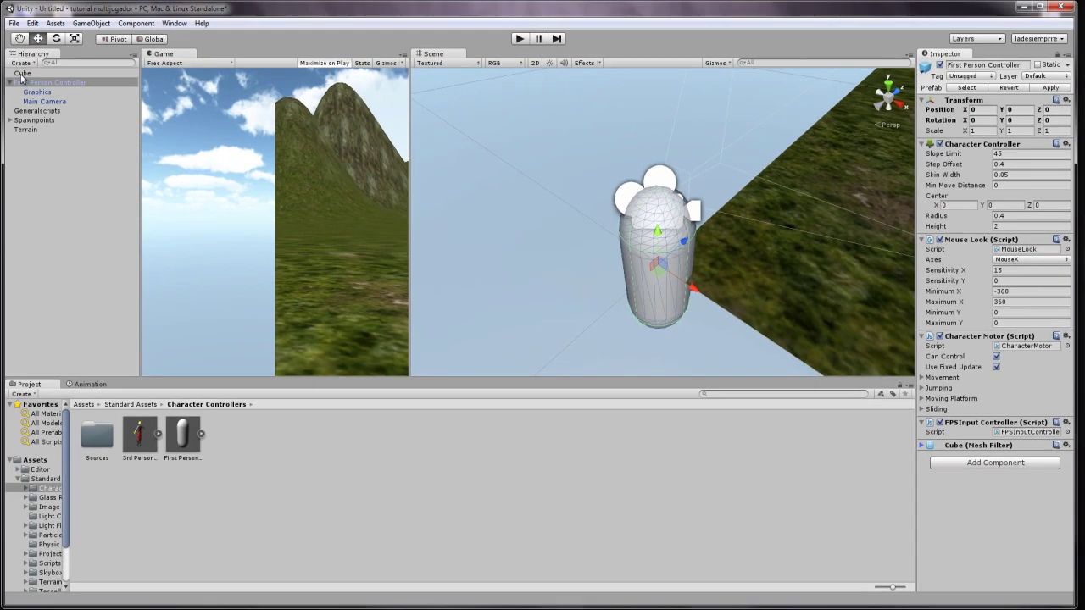
click(23, 74)
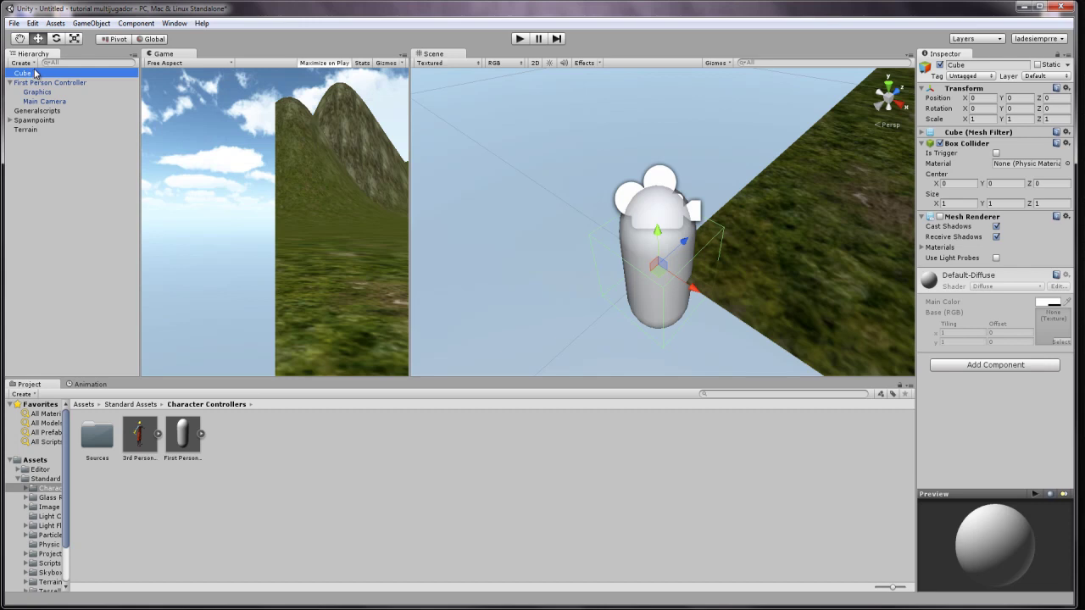
click(939, 144)
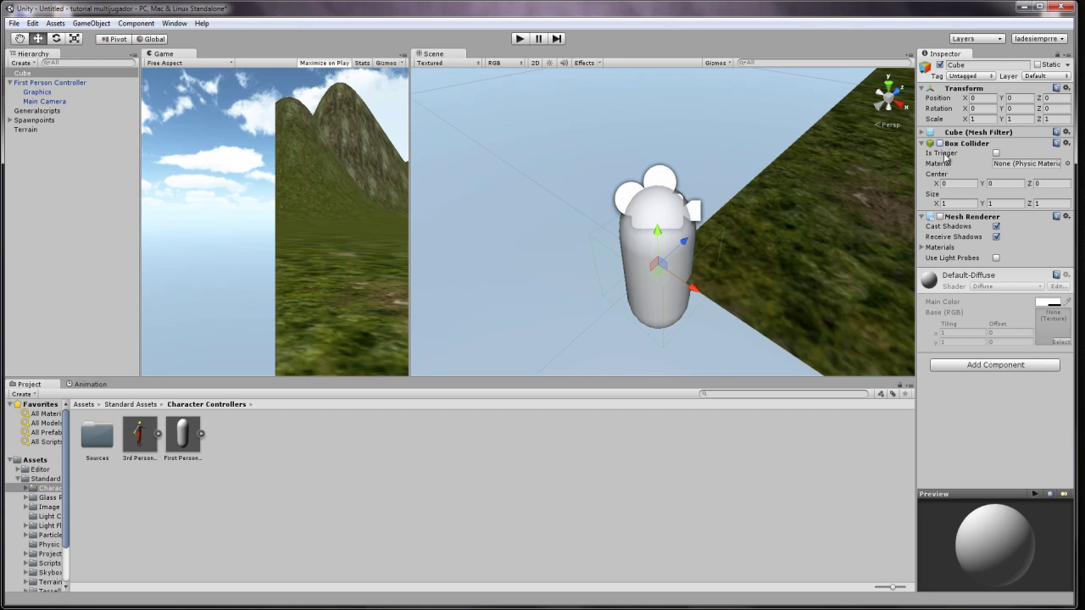
- Copy the Cube's Mesh Renderer and paste it onto the First Person Controller
right_click(955, 222)
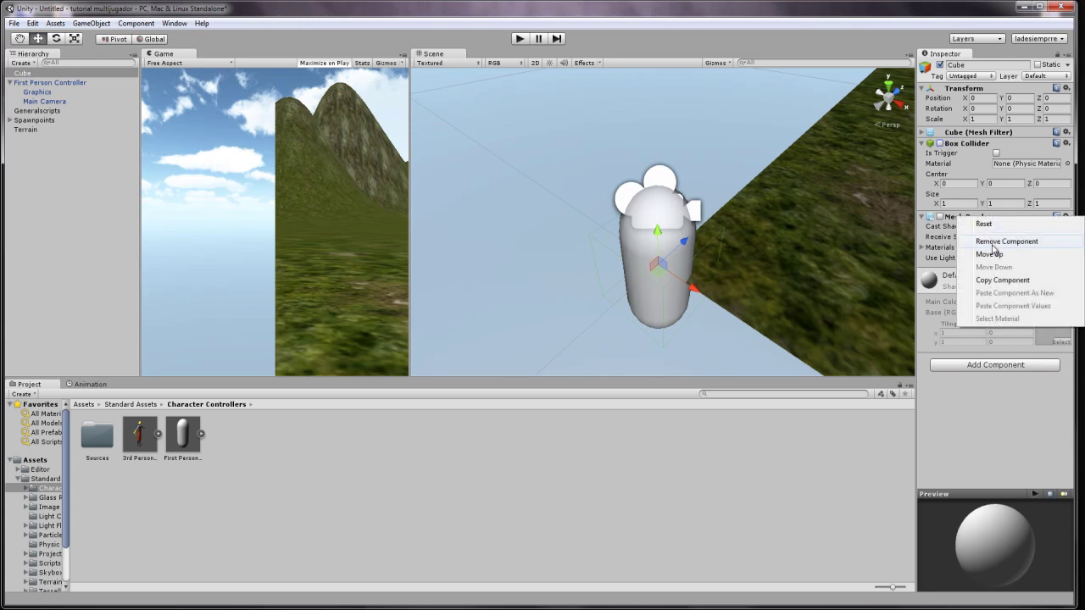
click(1017, 282)
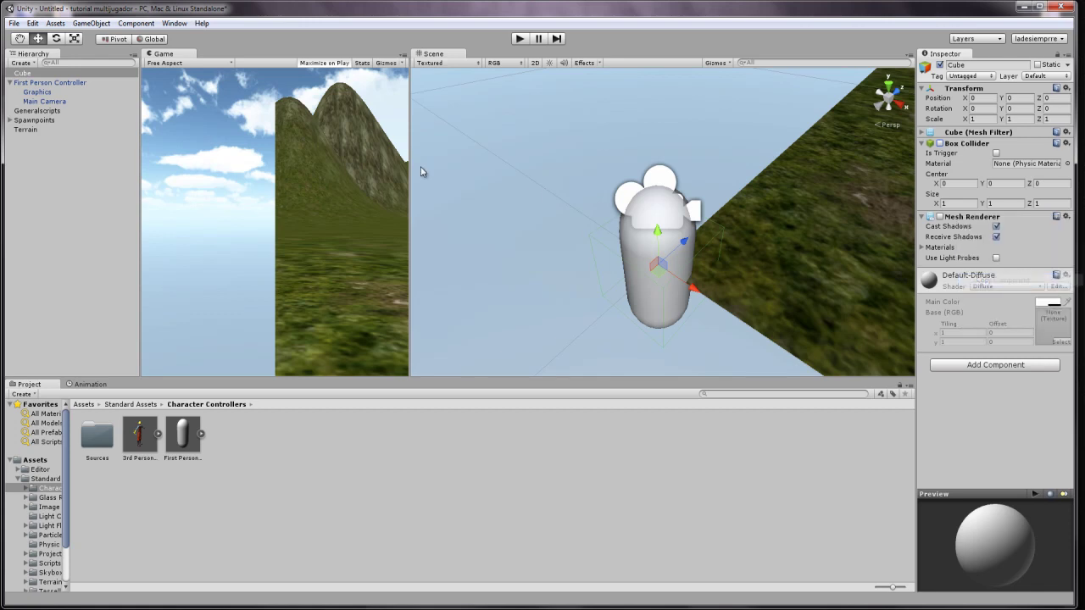
click(72, 83)
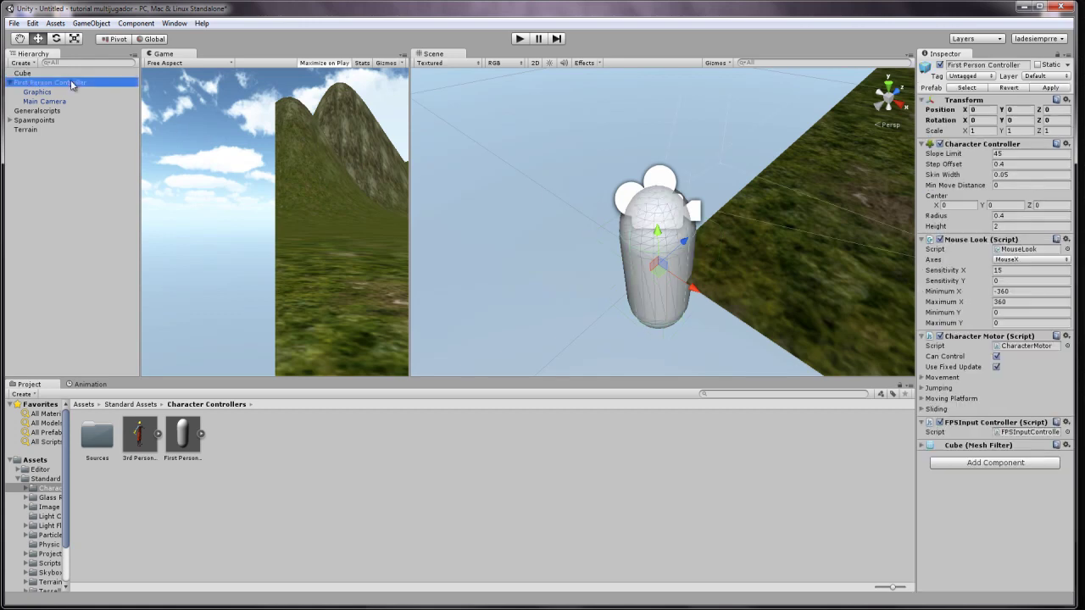
right_click(970, 446)
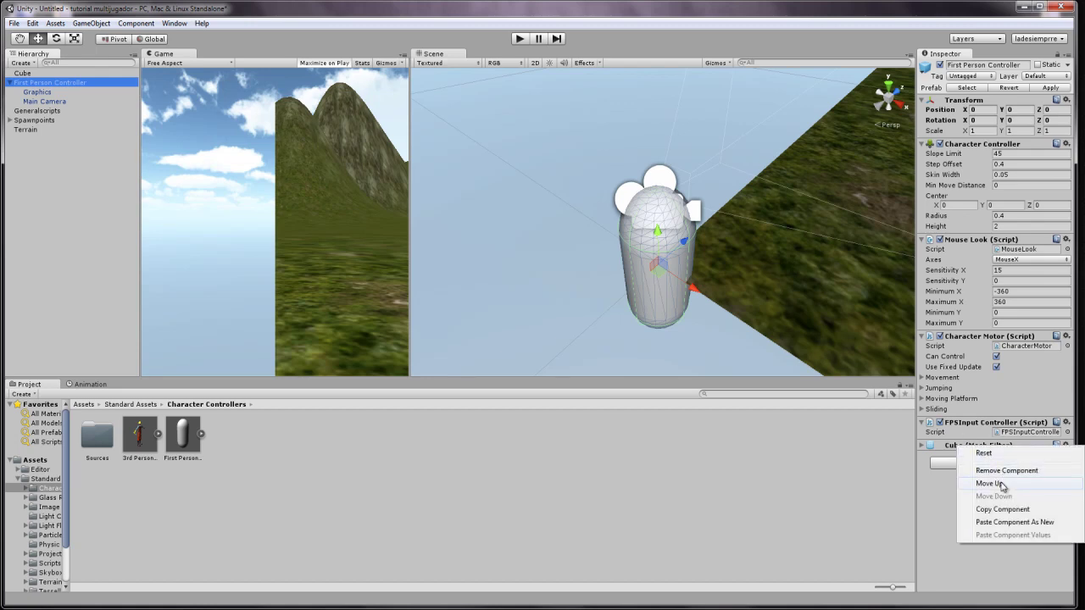
click(1006, 522)
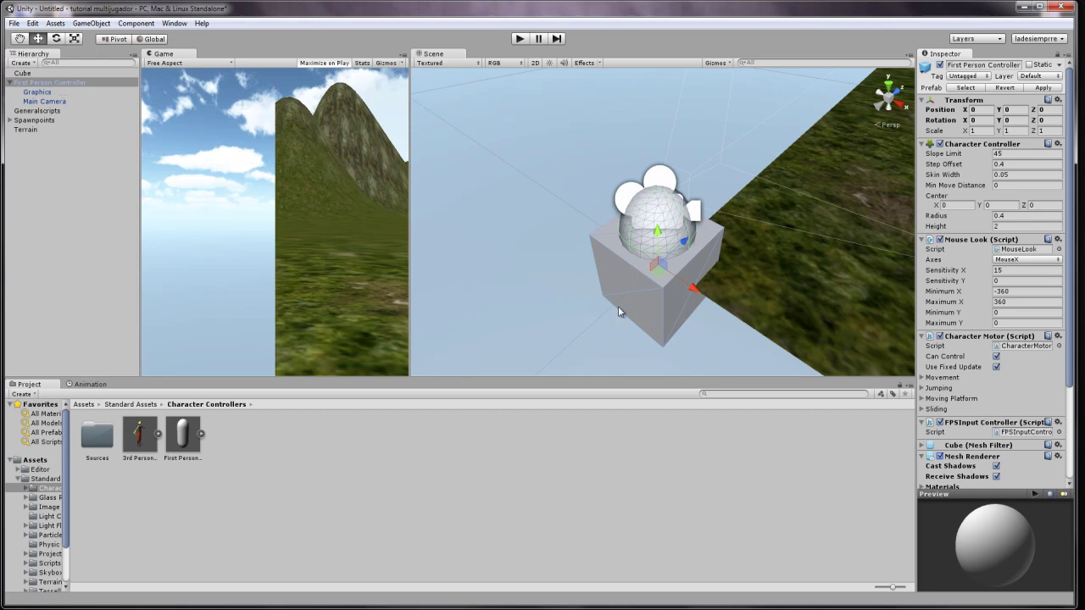
- Toggle the new Mesh Renderer to compare, leaving the cube body rendered
click(940, 456)
click(940, 456)
click(940, 456)
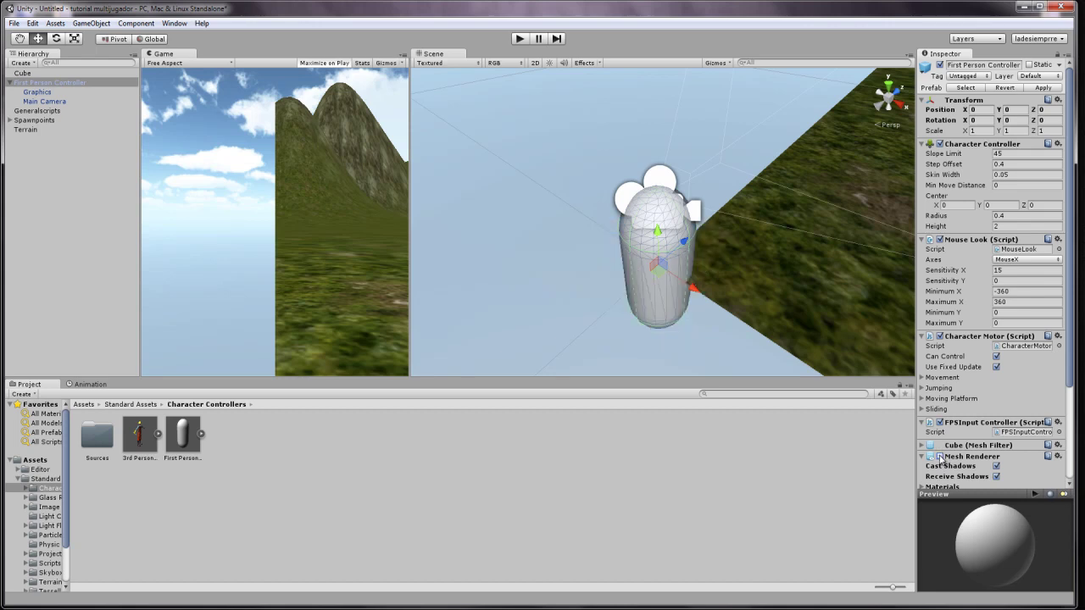
click(922, 446)
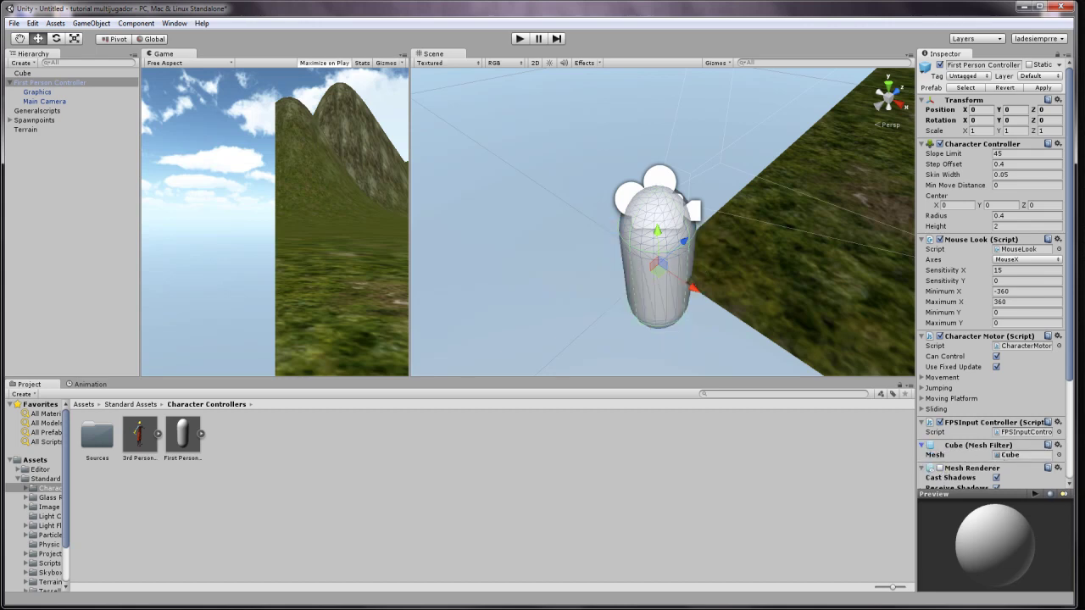
scroll(1072, 329, down, 4)
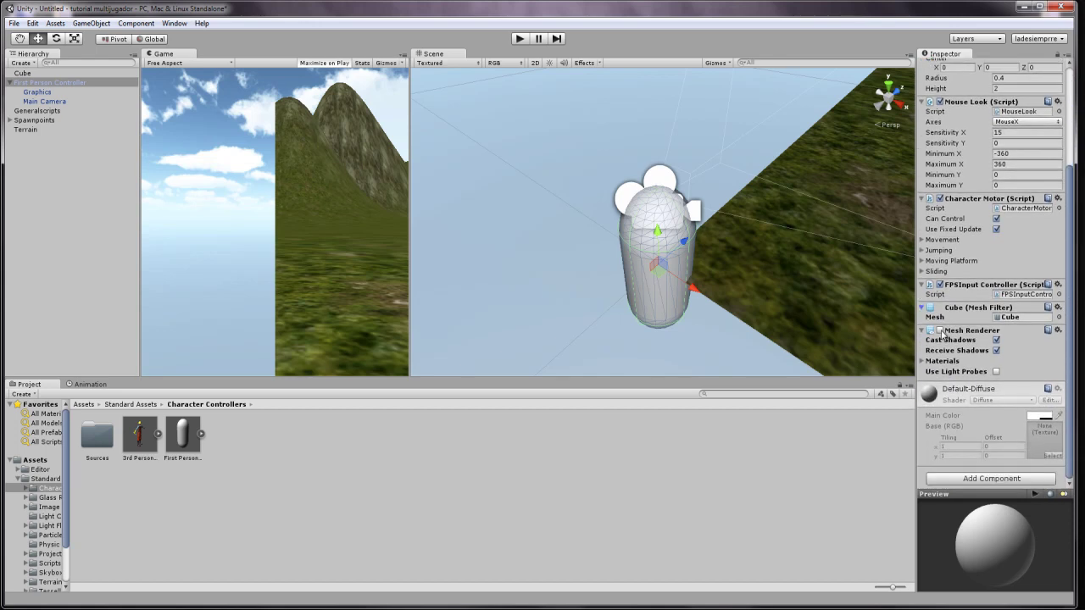
click(939, 331)
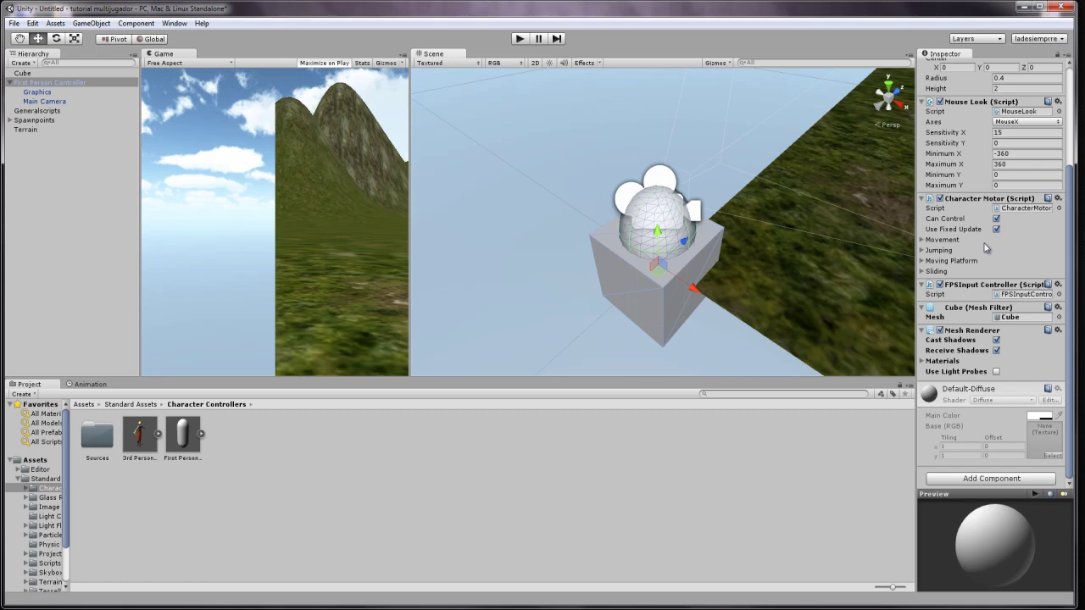
scroll(984, 243, up, 1)
scroll(1017, 176, up, 3)
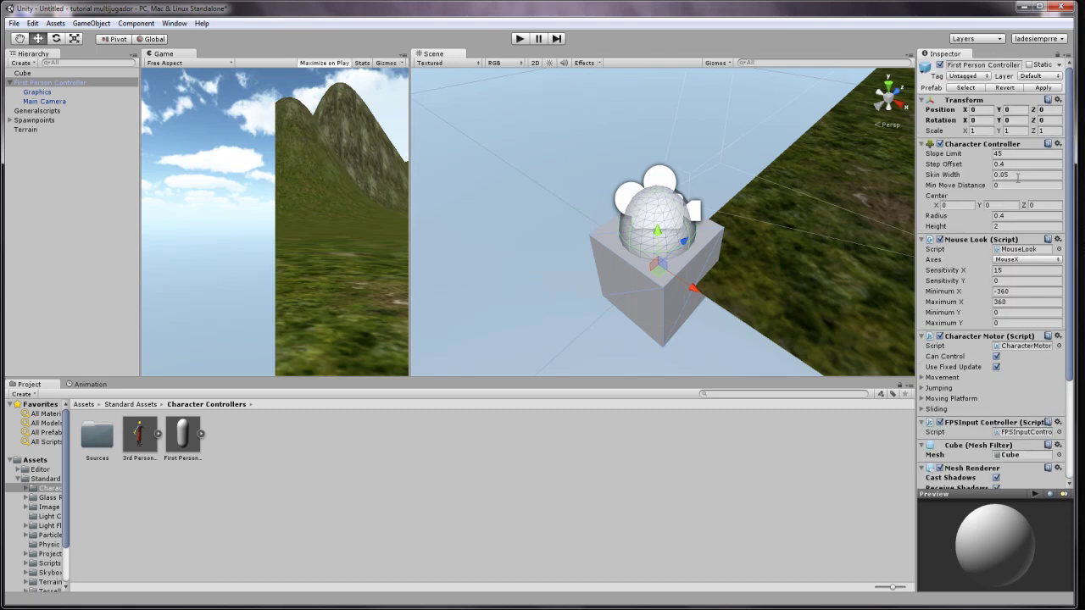
scroll(691, 224, down, 3)
scroll(708, 227, down, 2)
scroll(712, 228, down, 2)
scroll(713, 229, down, 2)
scroll(714, 229, down, 1)
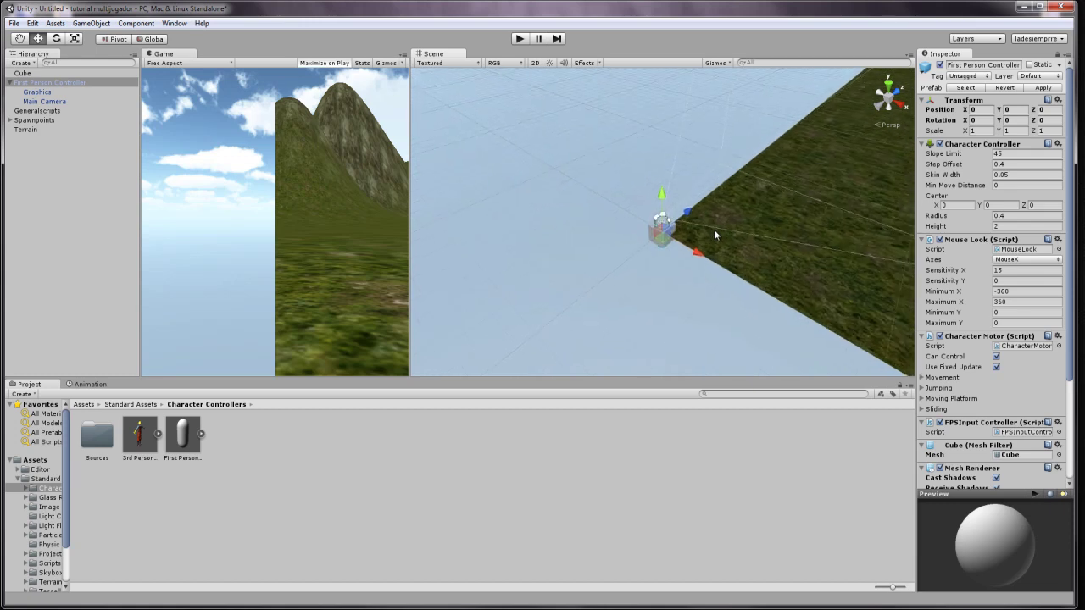
scroll(714, 229, up, 2)
scroll(714, 229, up, 1)
scroll(714, 229, down, 2)
scroll(713, 229, down, 2)
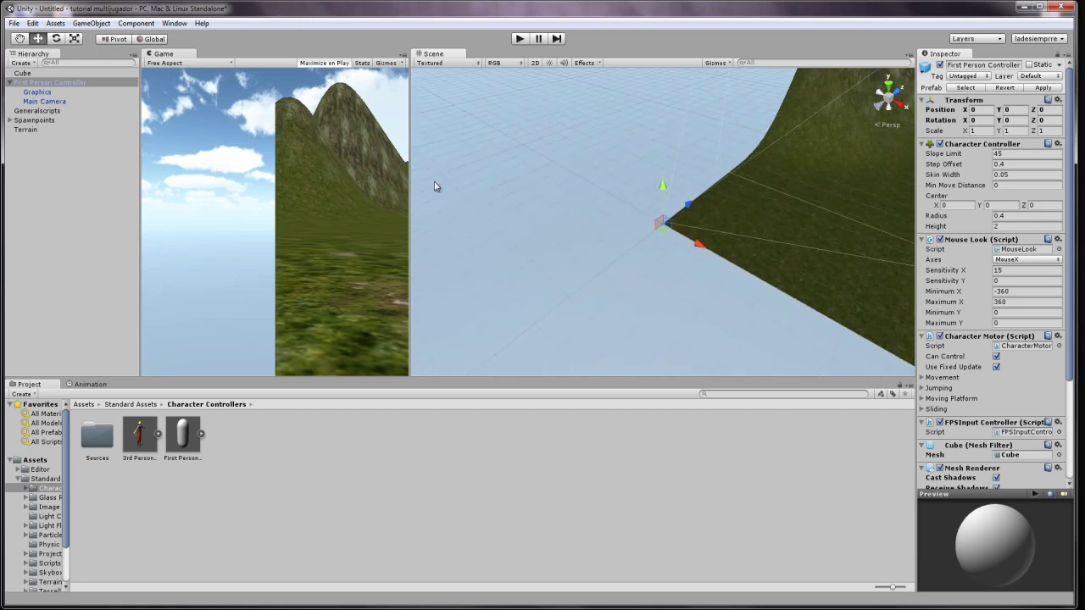
- Delete the leftover Cube and move the First Person Controller about 150 units along X
click(23, 73)
key(Delete)
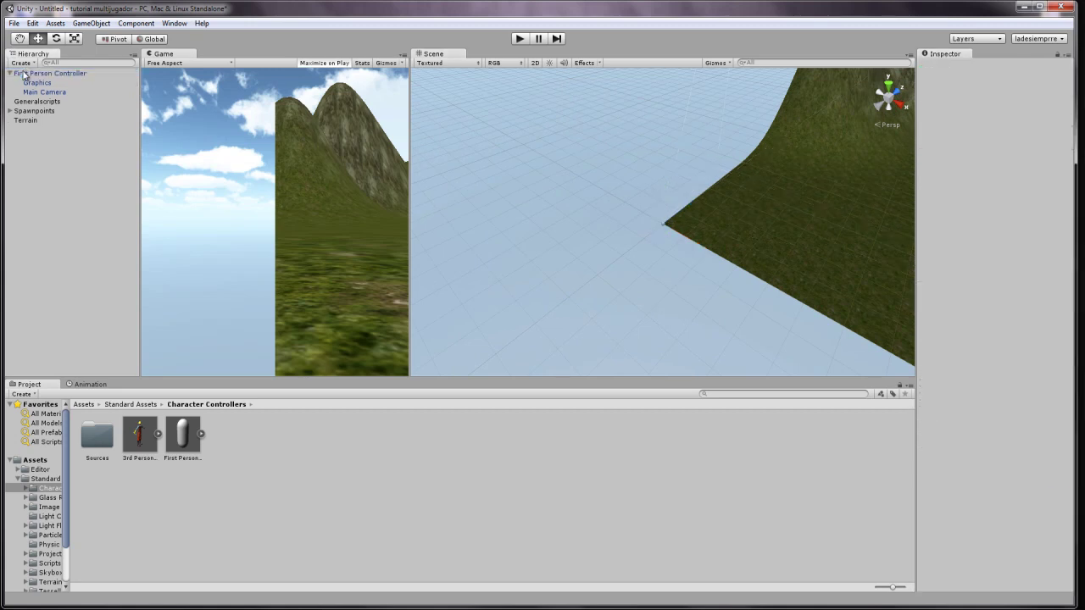
click(23, 74)
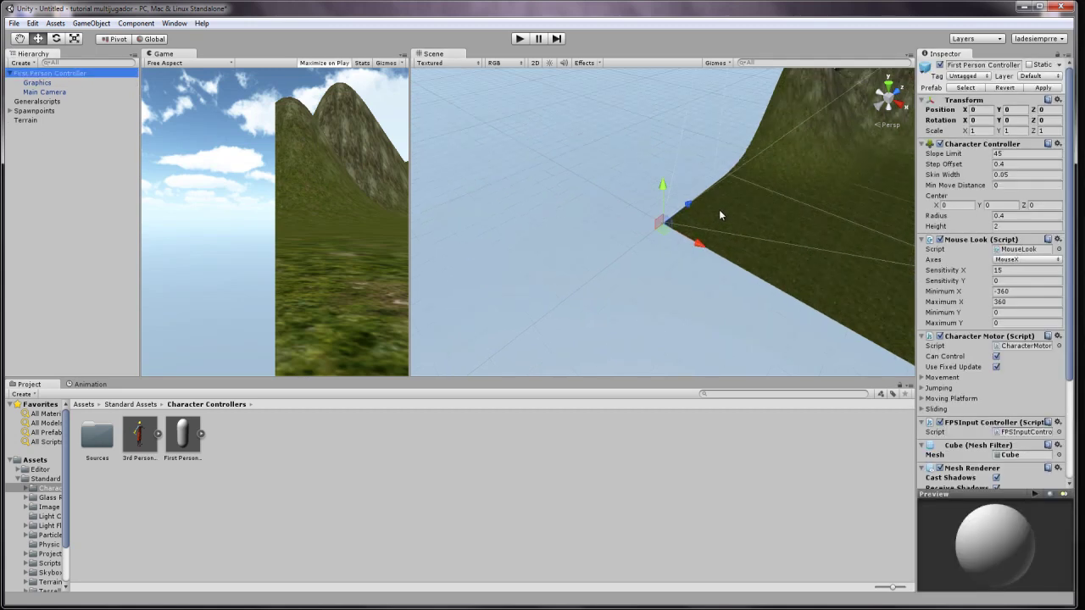
mouse_move(697, 244)
mouse_down()
mouse_move(787, 288)
mouse_move(828, 176)
mouse_up()
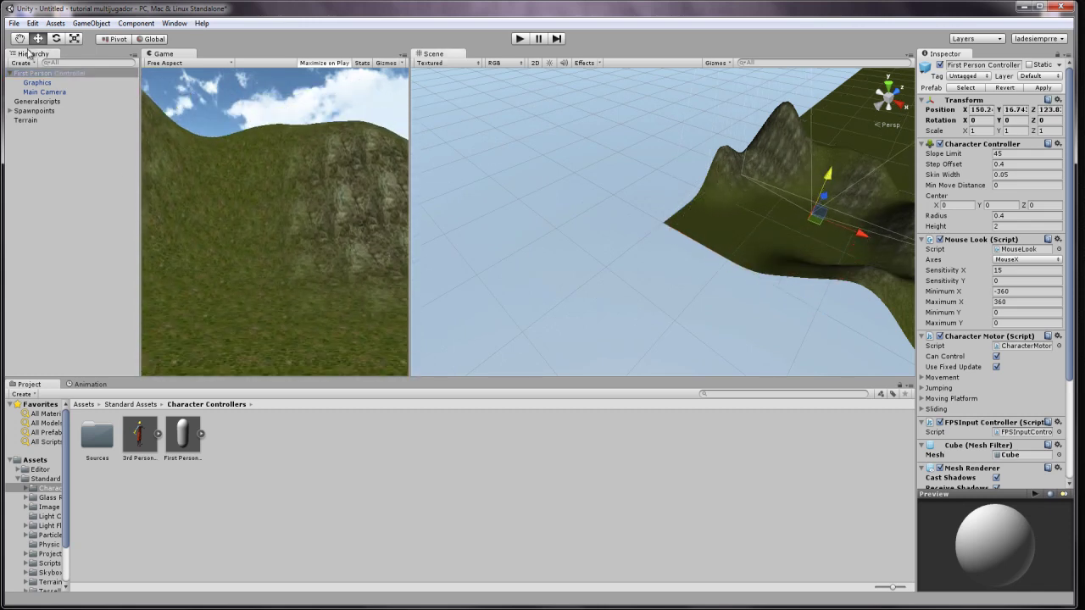
- Frame the First Person Controller and drag it down onto the terrain at Position Y about 1.54
click(38, 75)
double_click(38, 74)
scroll(740, 205, down, 3)
scroll(740, 205, down, 2)
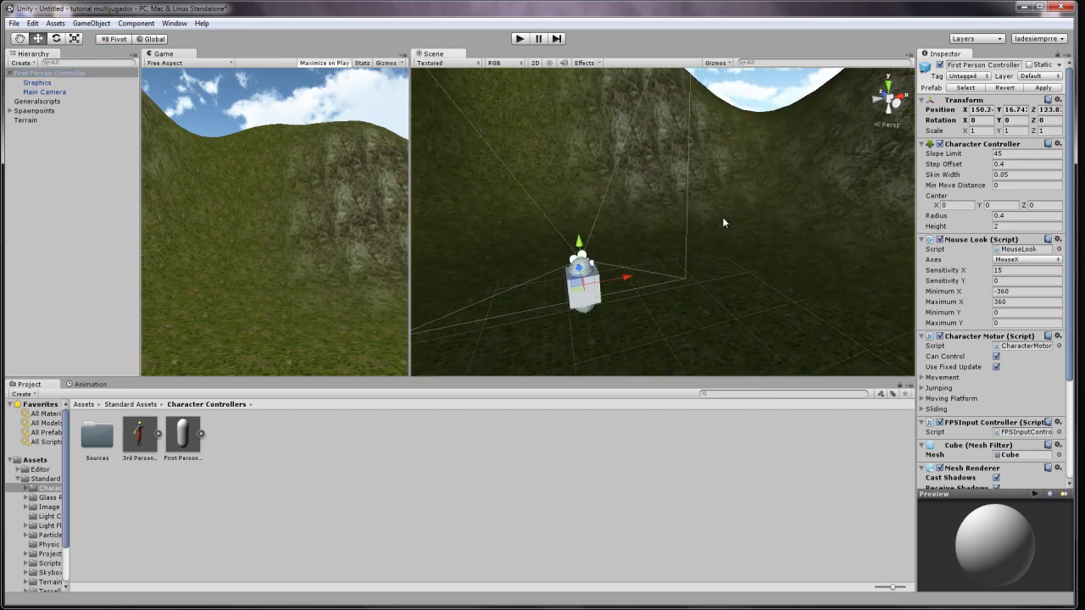
alt+drag(629, 277, 686, 224)
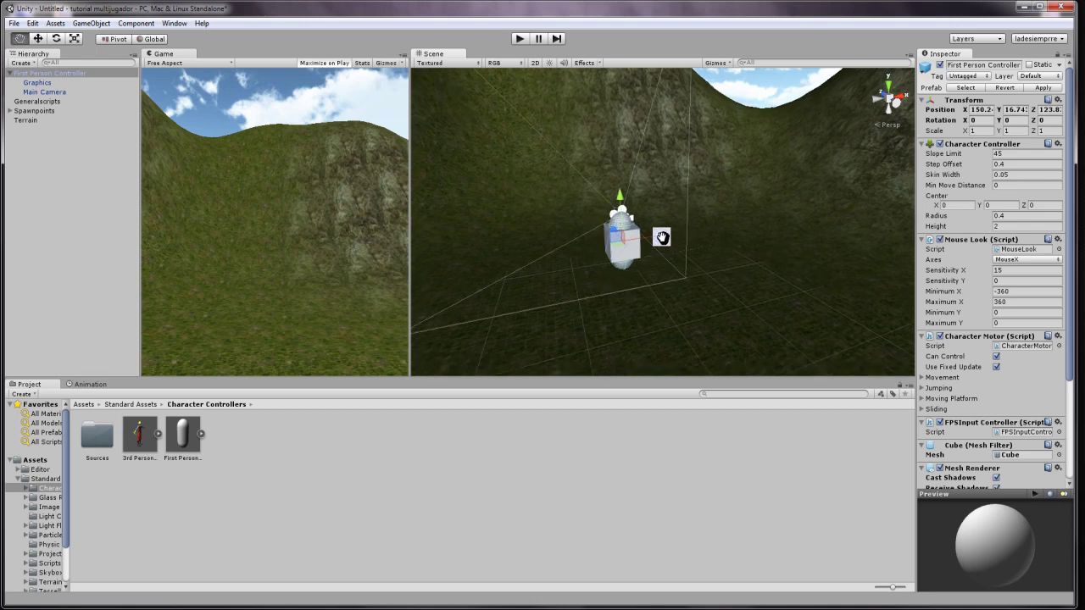
mouse_move(654, 178)
mouse_down()
mouse_move(691, 144)
mouse_move(690, 335)
mouse_up()
middle_drag(690, 335, 691, 229)
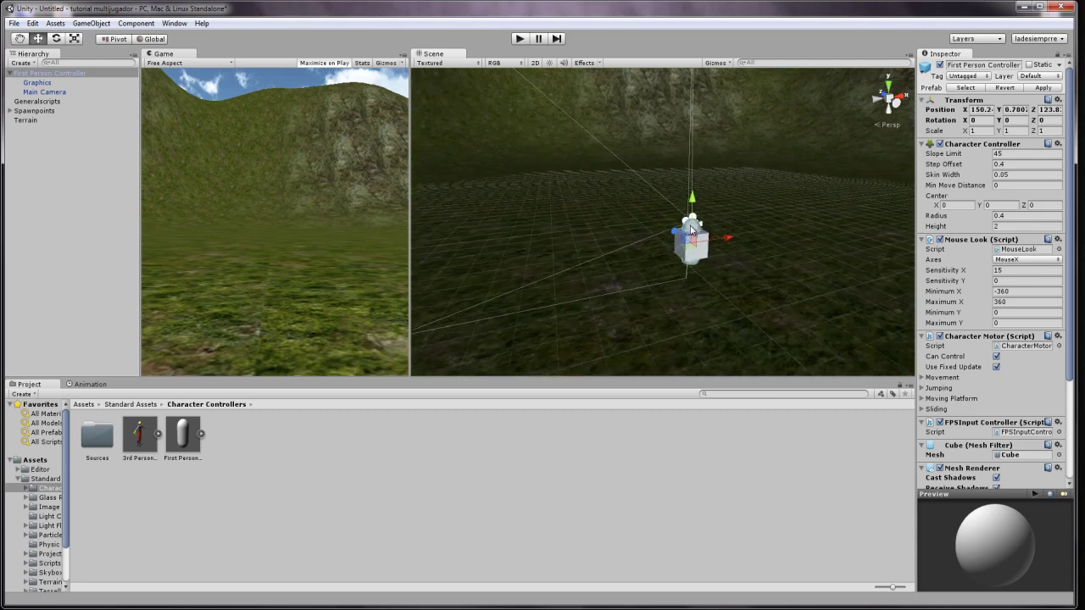
drag(690, 229, 236, 98)
drag(998, 109, 943, 548)
drag(854, 28, 864, 27)
mouse_move(998, 109)
mouse_down()
mouse_move(678, 58)
mouse_move(681, 145)
mouse_up()
right_drag(785, 228, 780, 208)
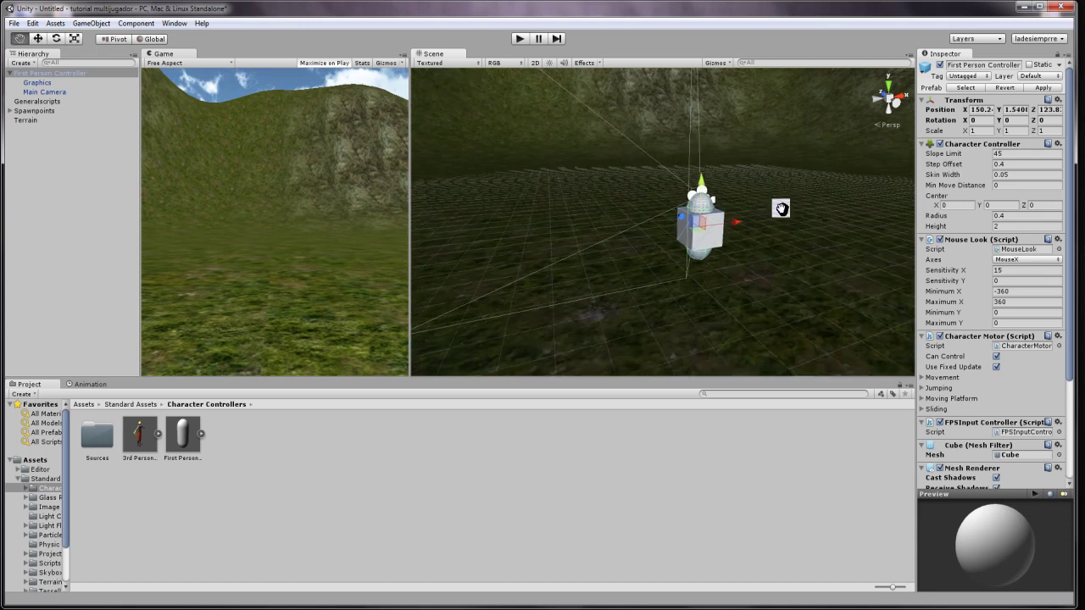
click(34, 74)
- Collapse the Character Controller, Mouse Look, Character Motor and FPSInput Controller components in the Inspector
click(36, 82)
click(39, 74)
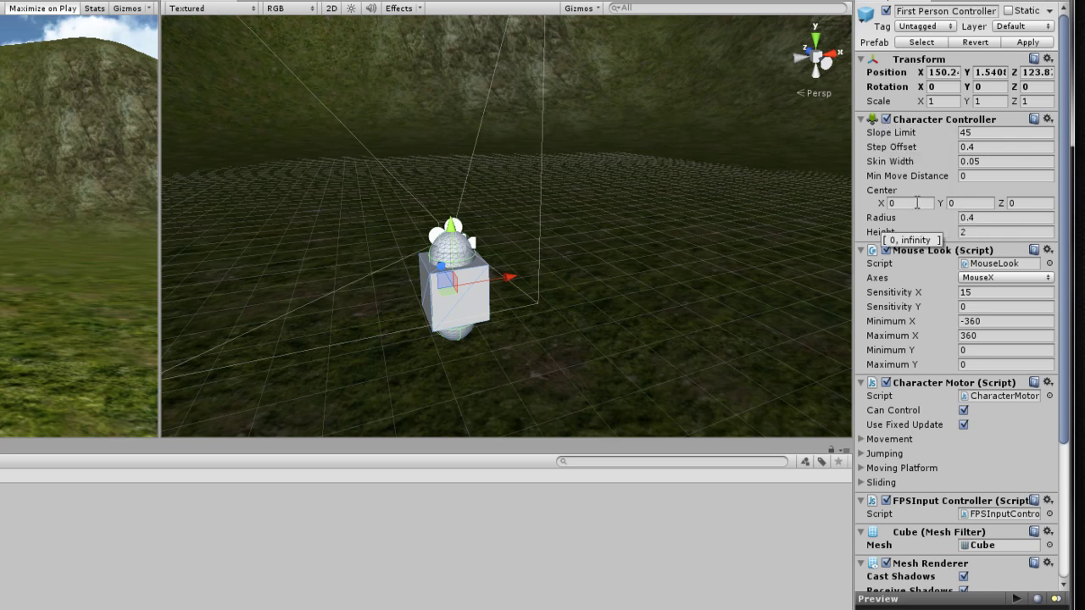
click(863, 119)
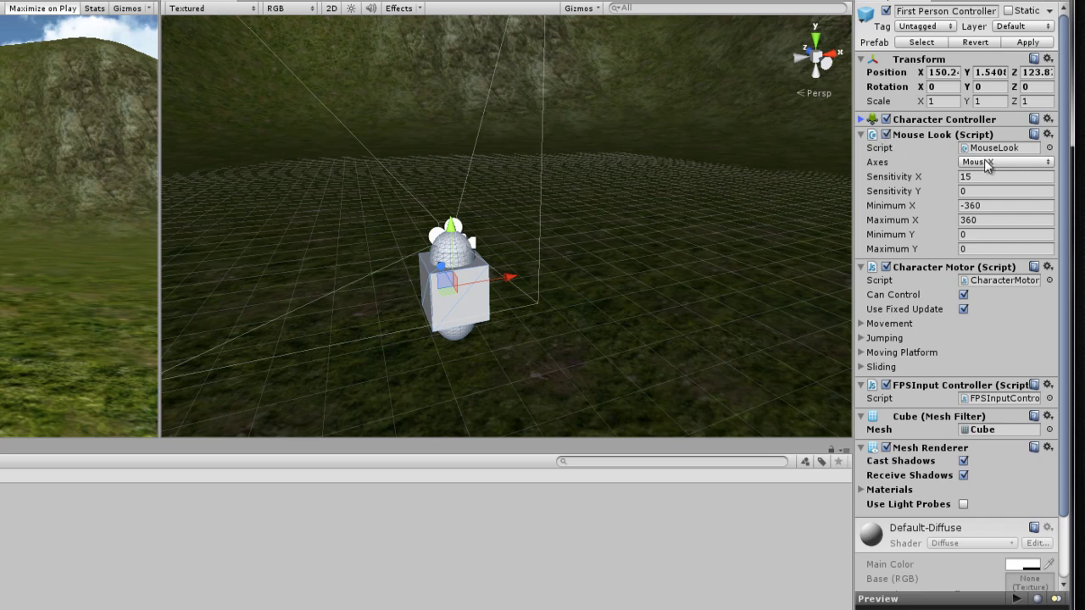
click(862, 134)
click(862, 133)
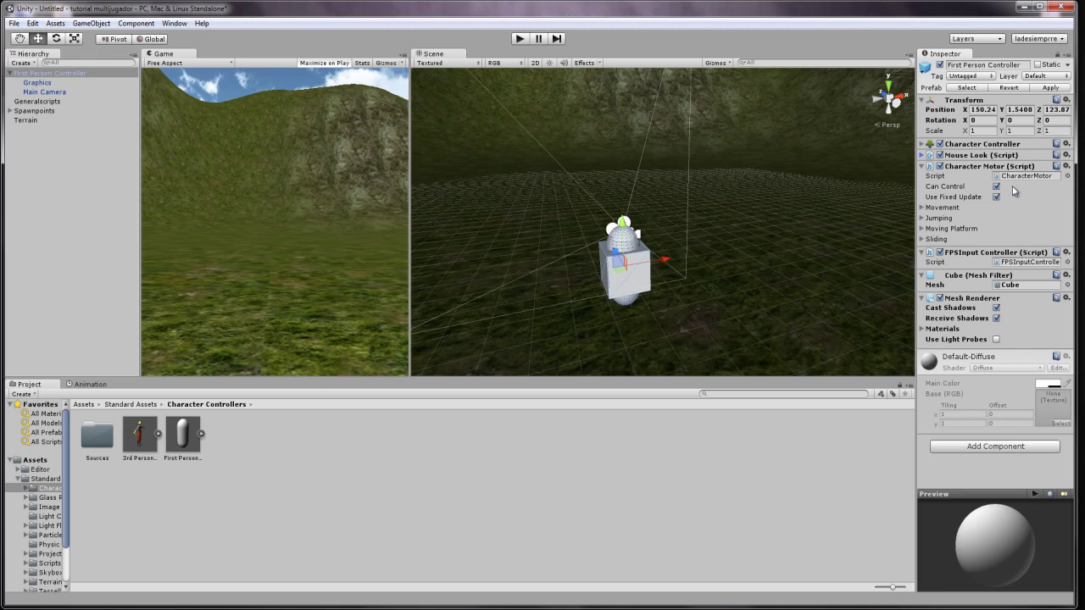
click(922, 167)
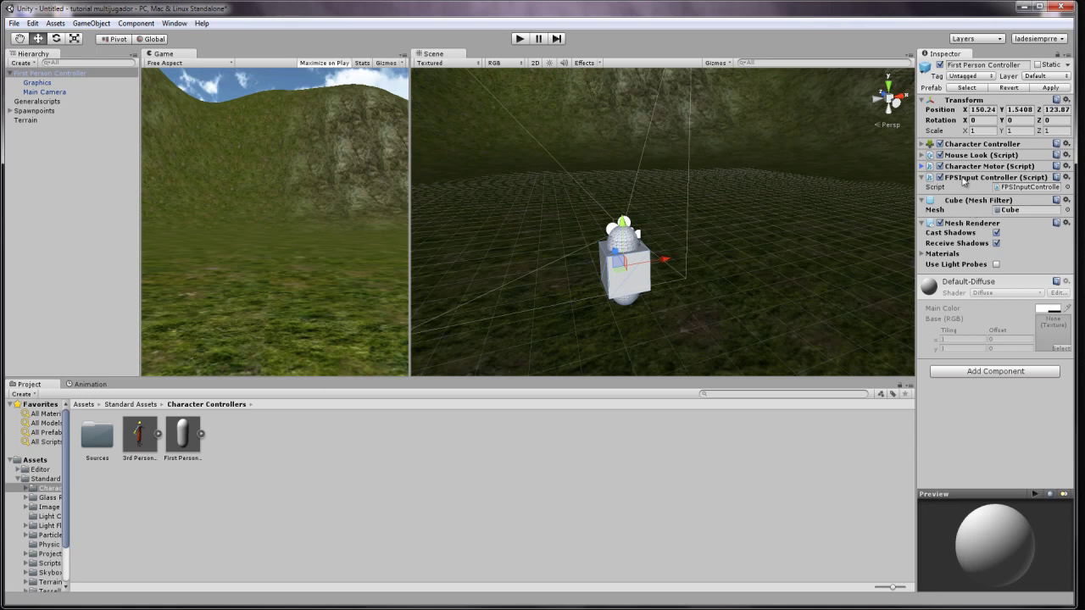
click(921, 178)
click(921, 178)
click(921, 178)
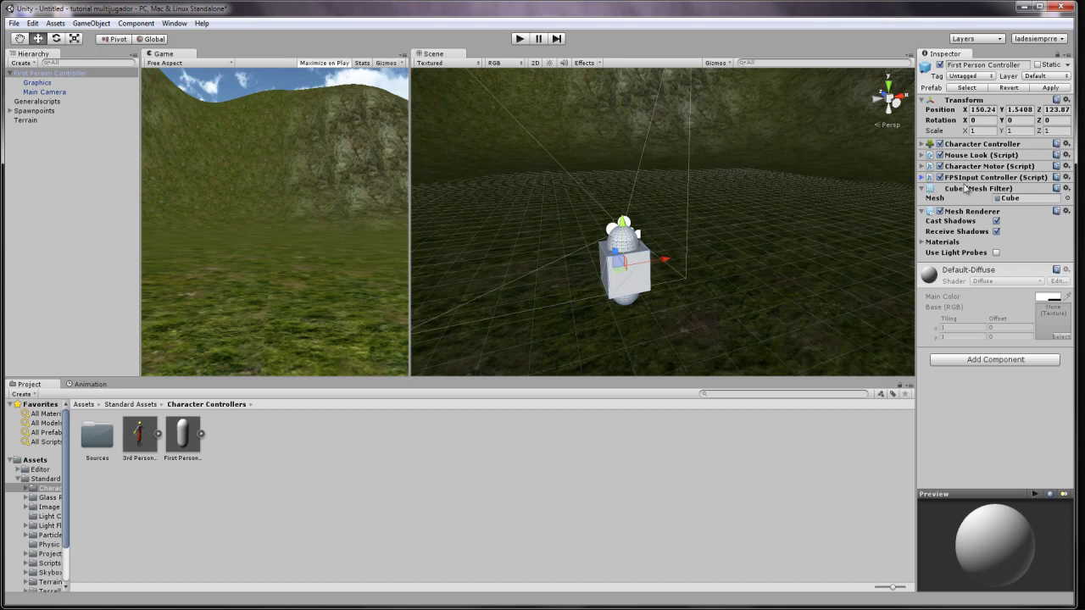
- Search Add Component for 'player', cancel without adding, and show the top-level Assets folder
click(983, 362)
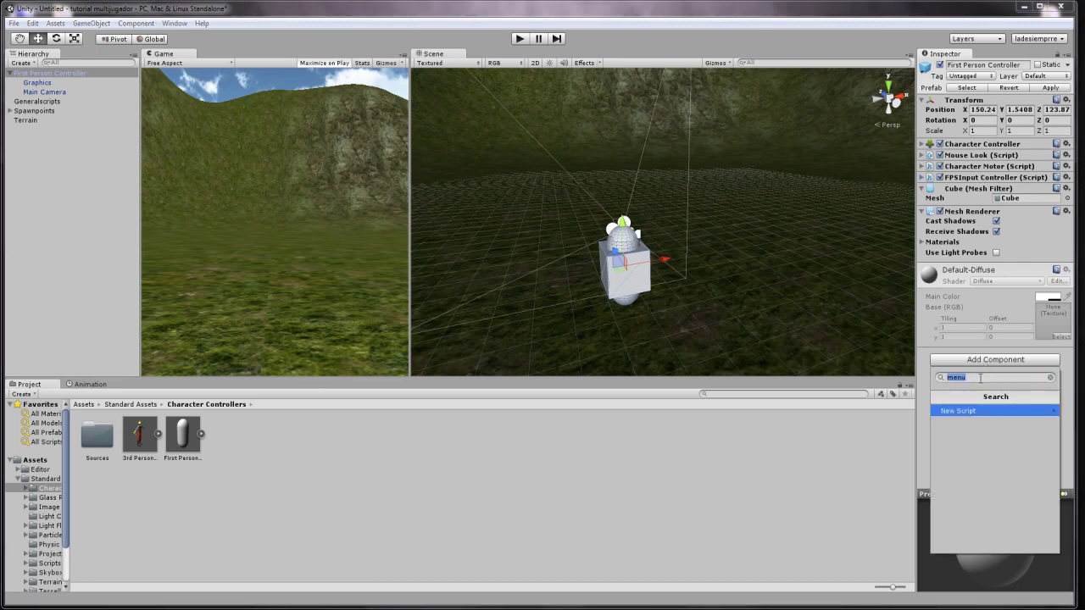
text(player)
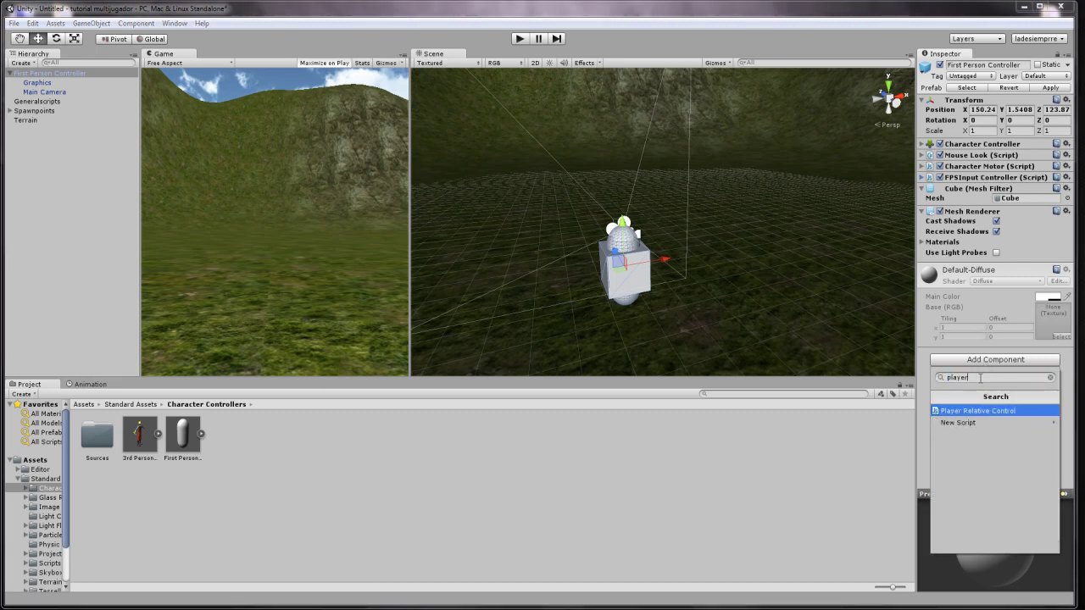
key(BackSpace)
key(BackSpace)
key(BackSpace)
key(BackSpace)
key(BackSpace)
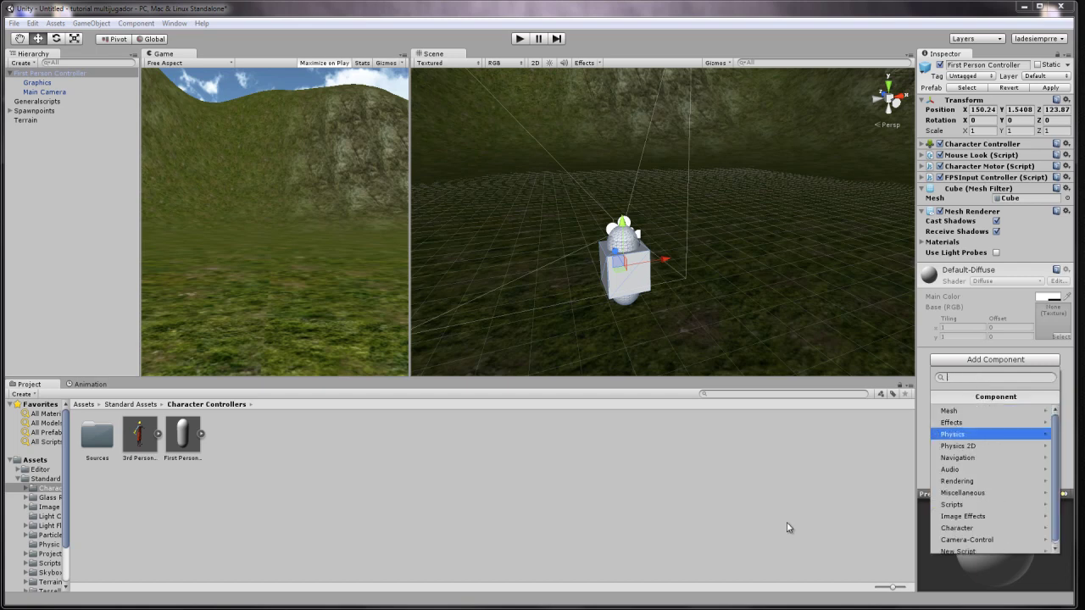
click(787, 525)
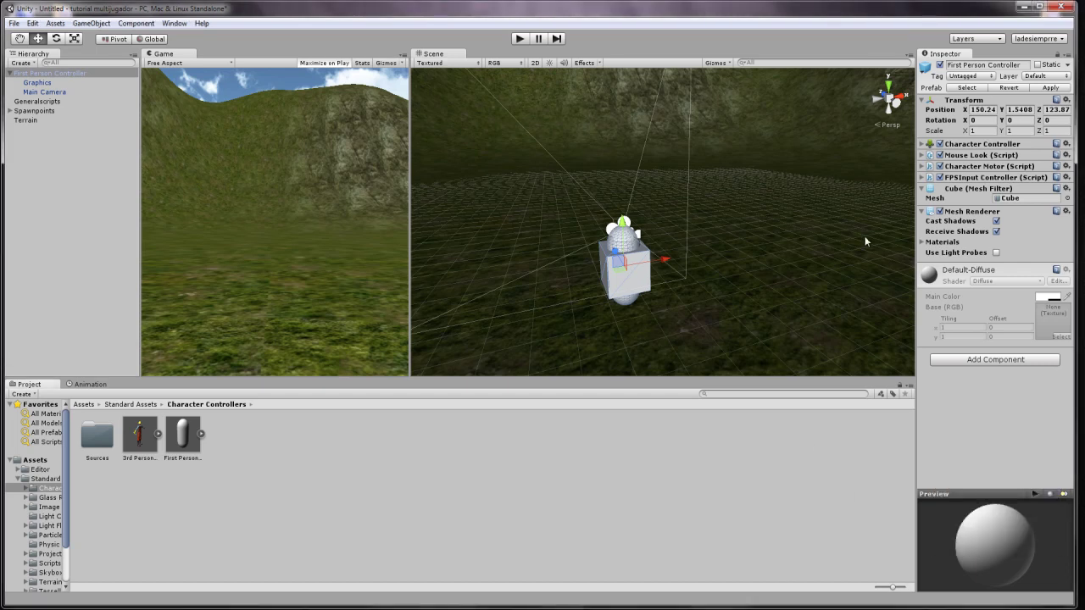
click(27, 461)
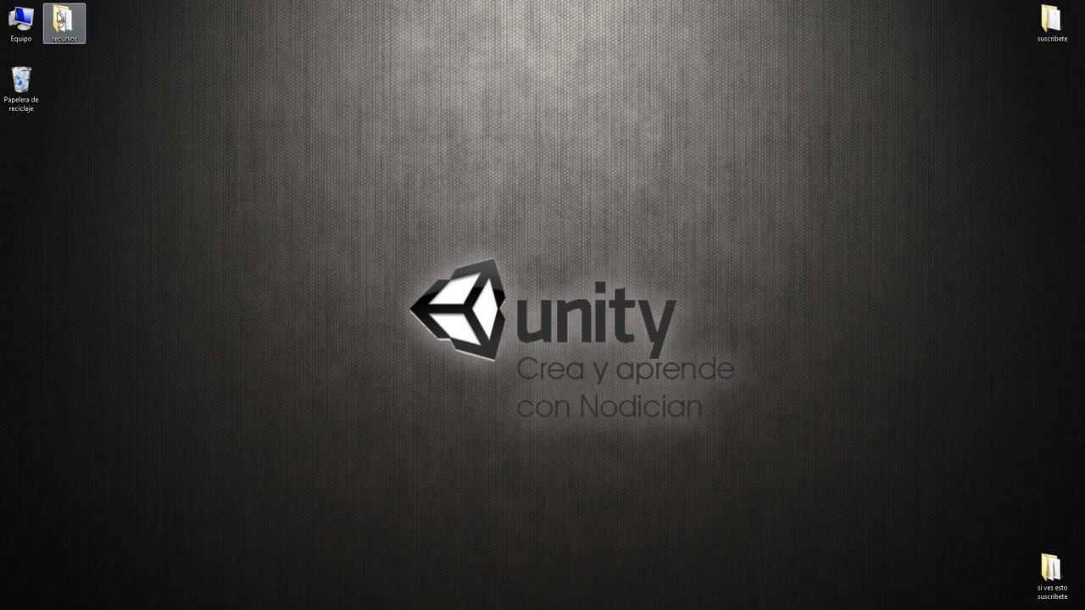
- Select all eight recursos items, including scripts, sonidos and gun aim, and drag them into Assets
double_click(61, 18)
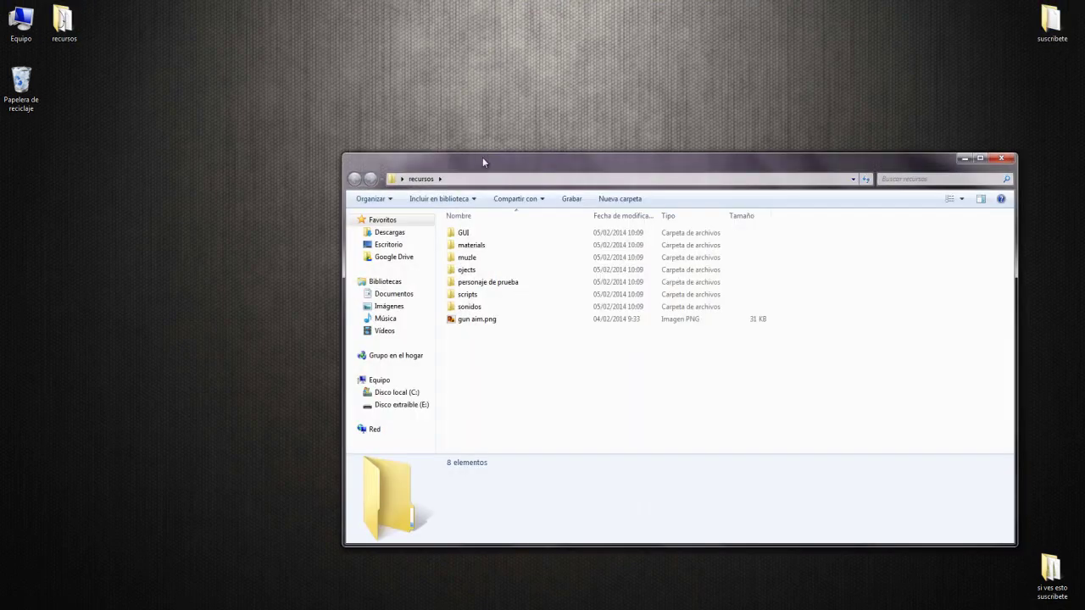
double_click(469, 294)
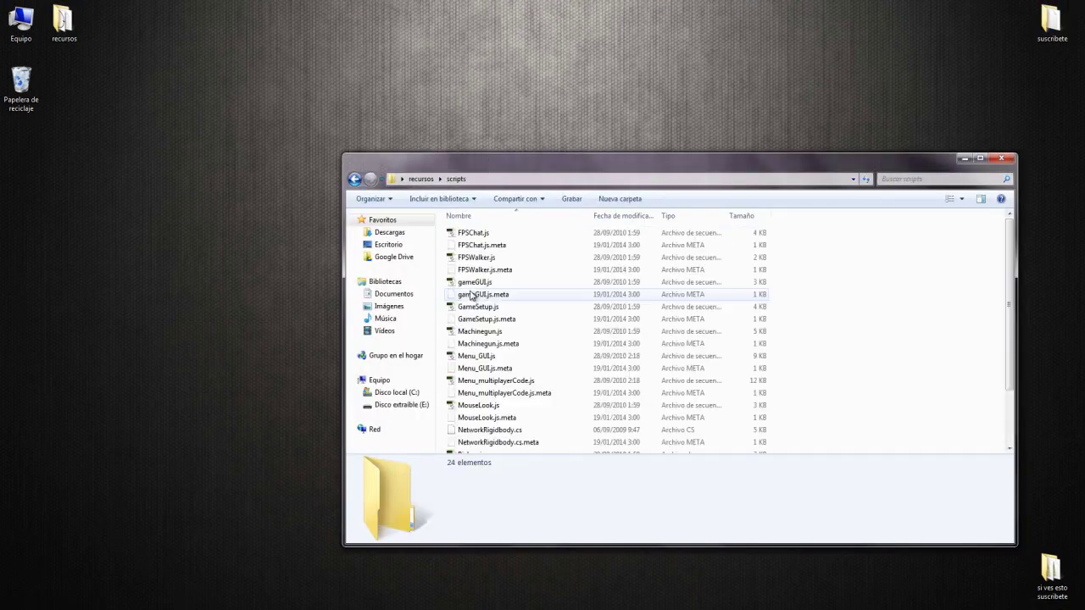
drag(471, 294, 481, 297)
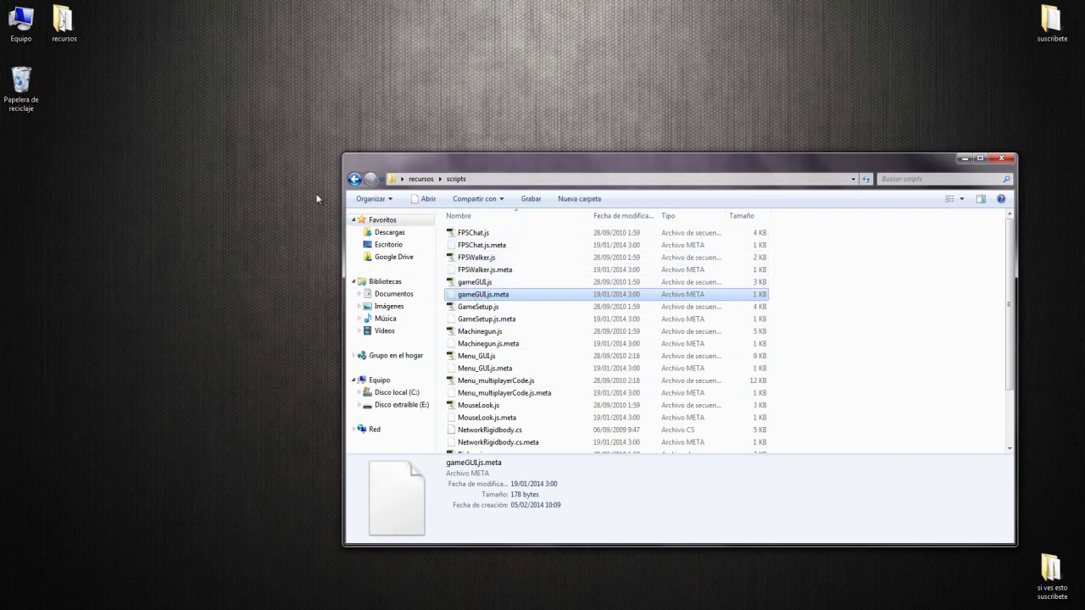
click(1004, 157)
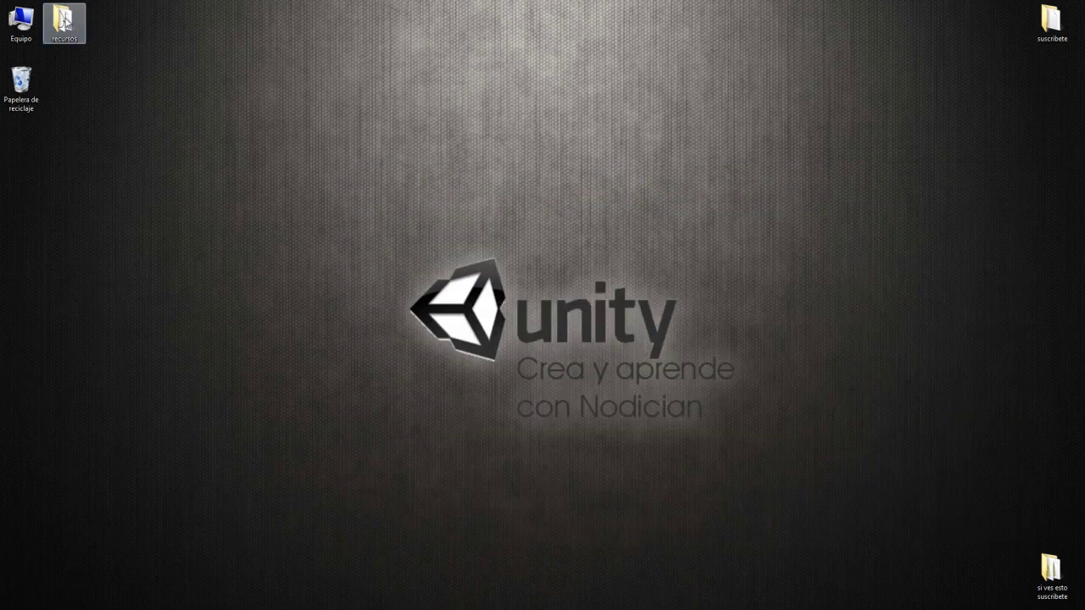
double_click(65, 21)
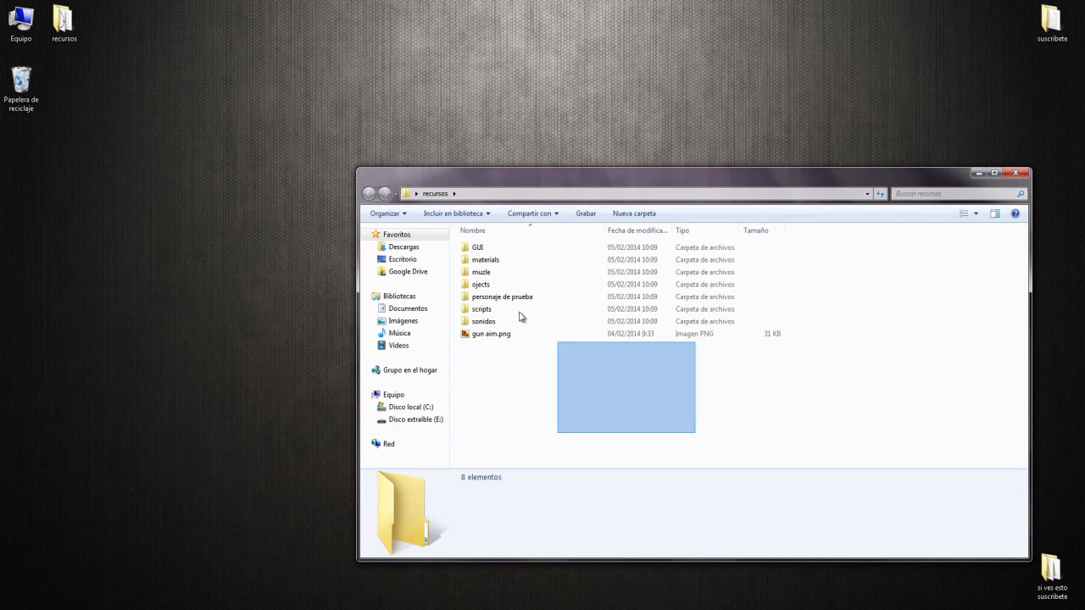
drag(520, 315, 430, 227)
mouse_move(644, 383)
mouse_down()
mouse_move(453, 234)
mouse_move(312, 593)
mouse_move(367, 517)
mouse_up()
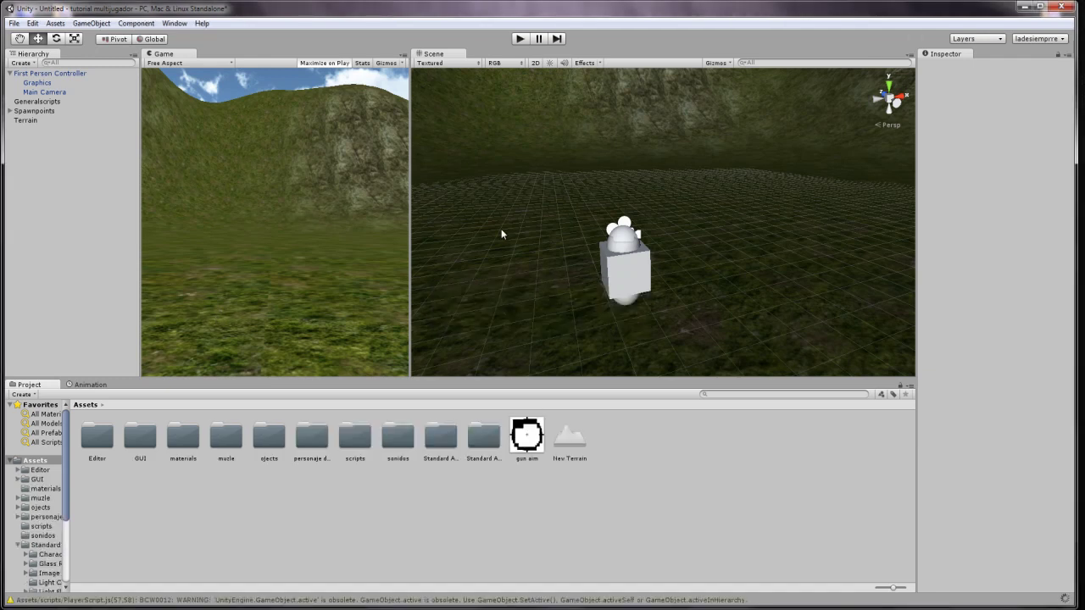
click(520, 38)
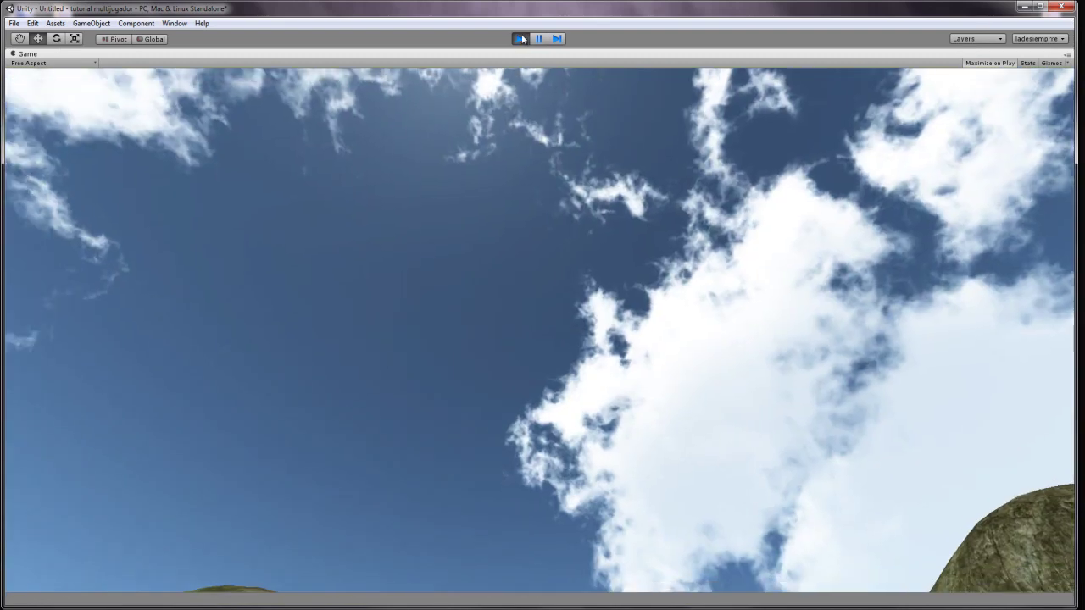
click(521, 38)
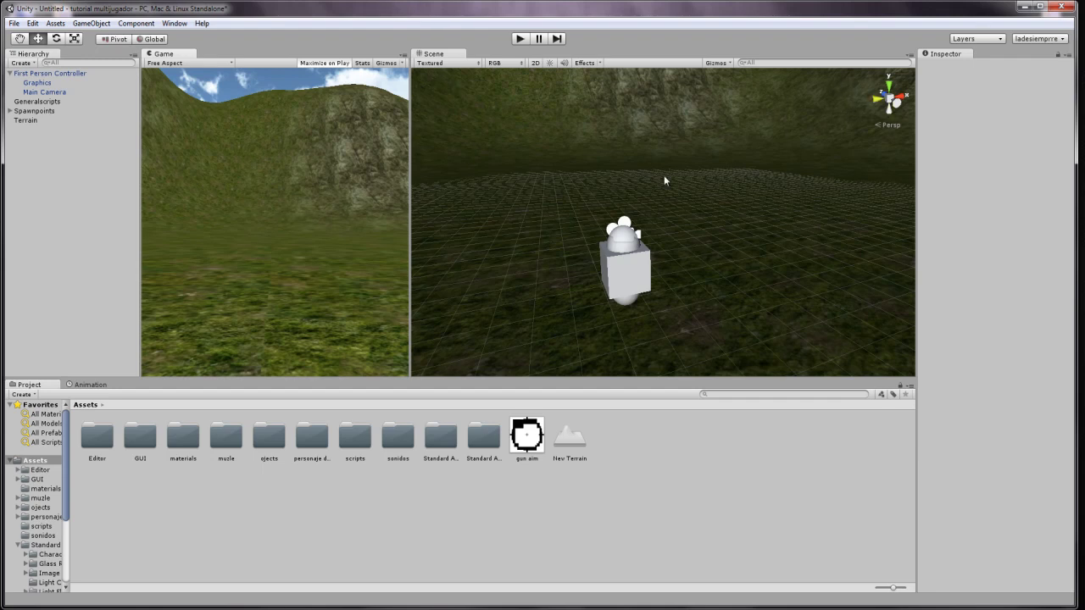
- Select the Graphics child and orbit the Scene view to examine its polySurface2 eared-dome mesh
scroll(542, 224, up, 5)
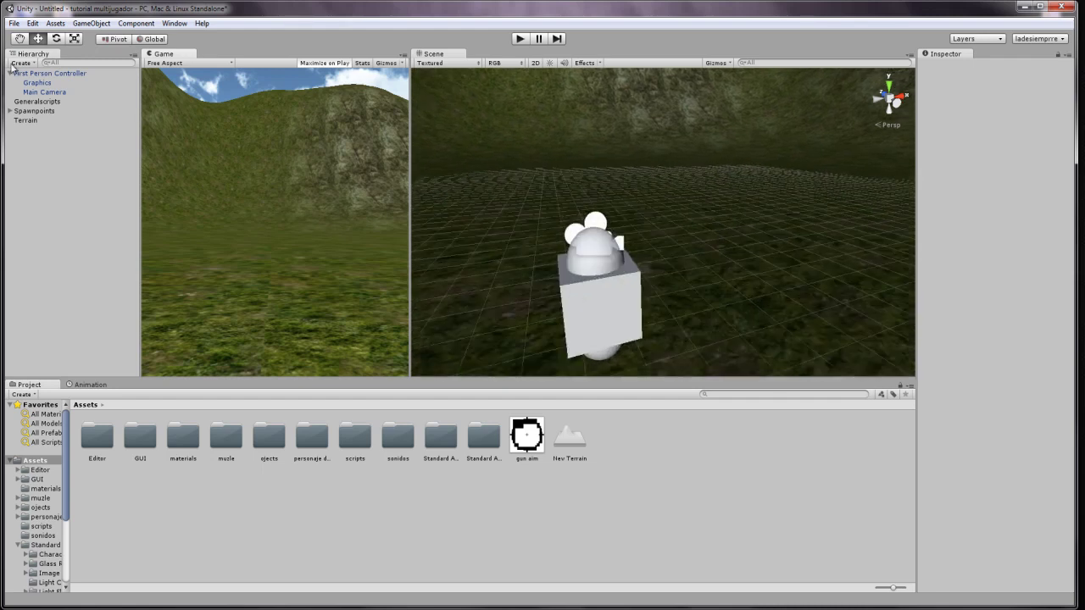
click(30, 82)
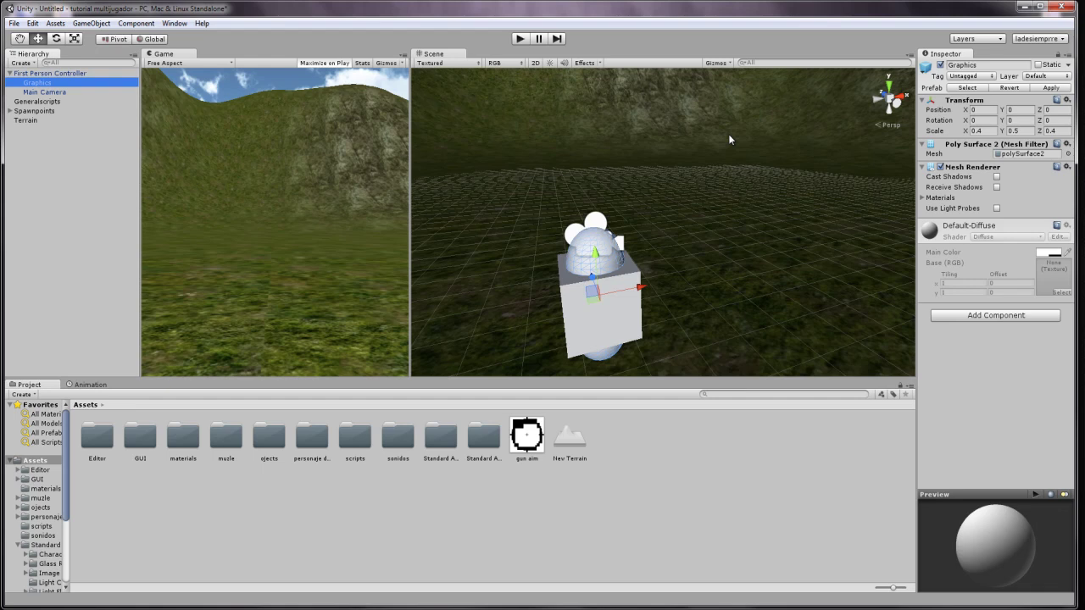
scroll(578, 257, up, 3)
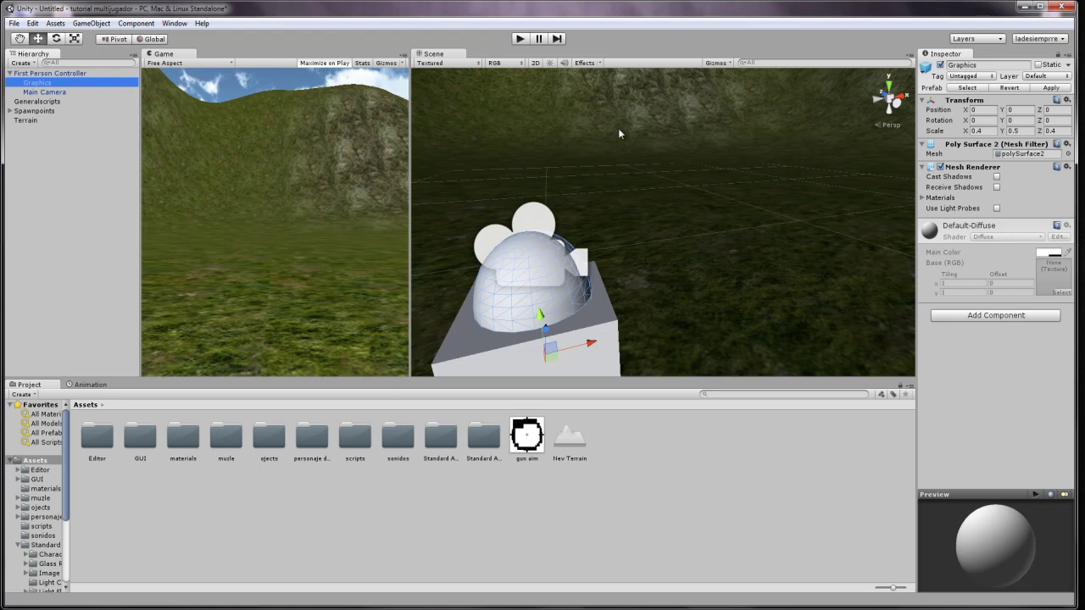
alt+drag(618, 128, 654, 219)
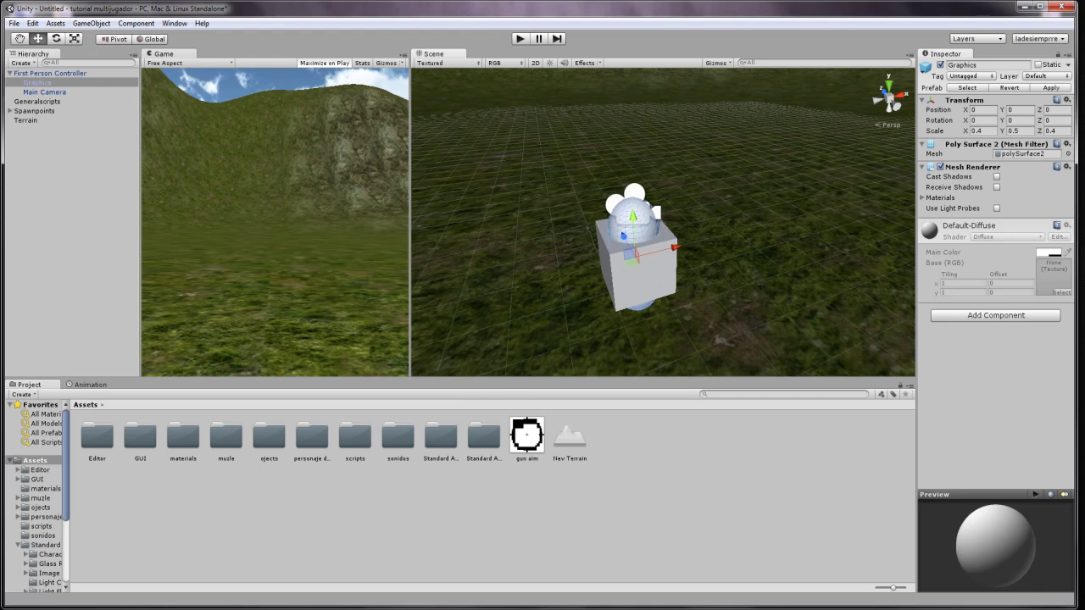
click(320, 609)
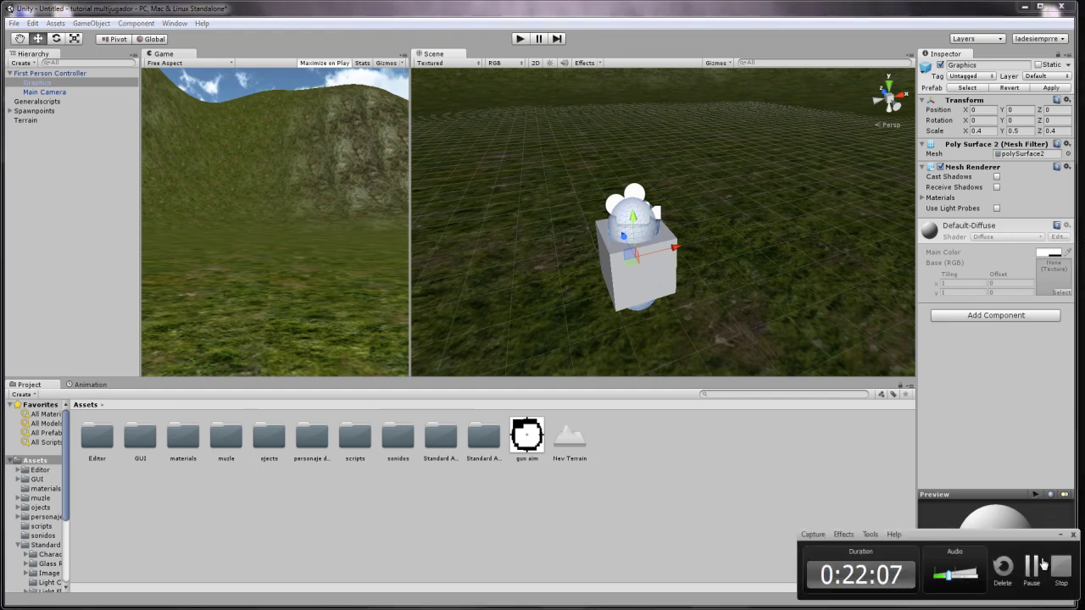